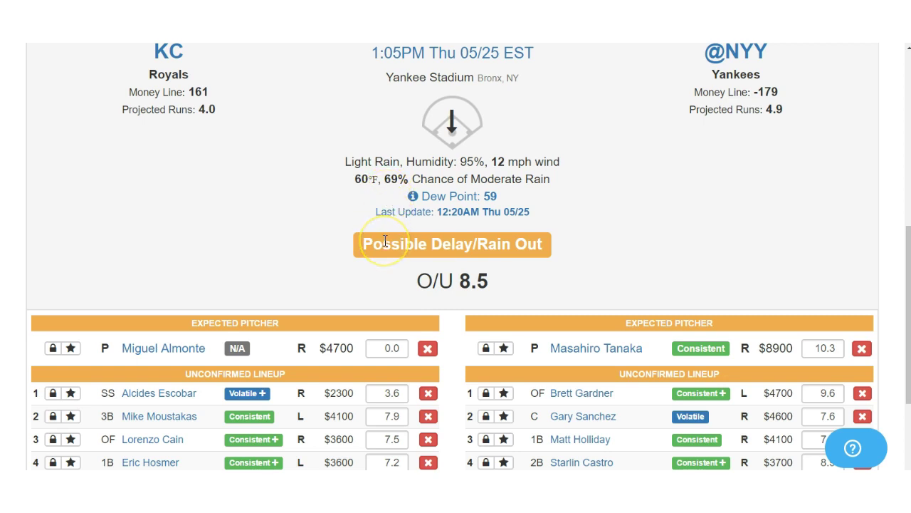
# - Review Masahiro Tanaka's expected-versus-actual stats and game log, and close his player card
pyautogui.click(573, 348)
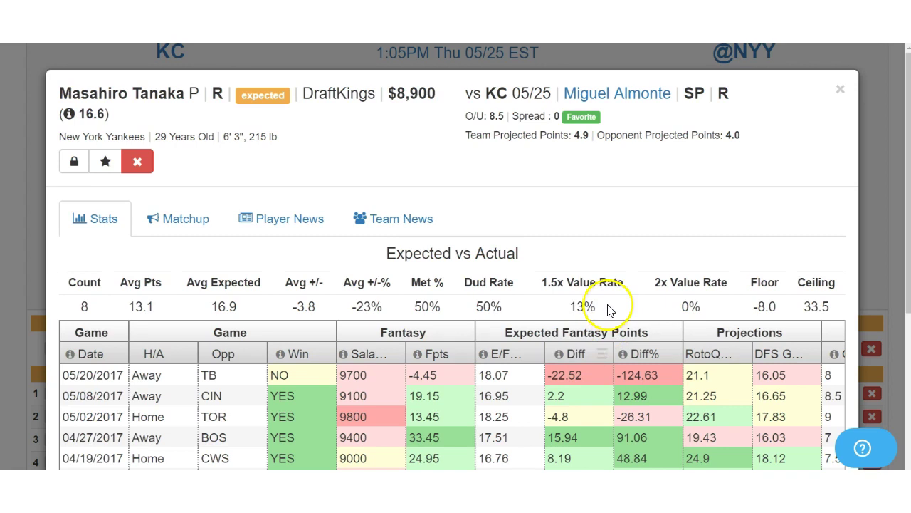
pyautogui.scroll(-2, 596, 316)
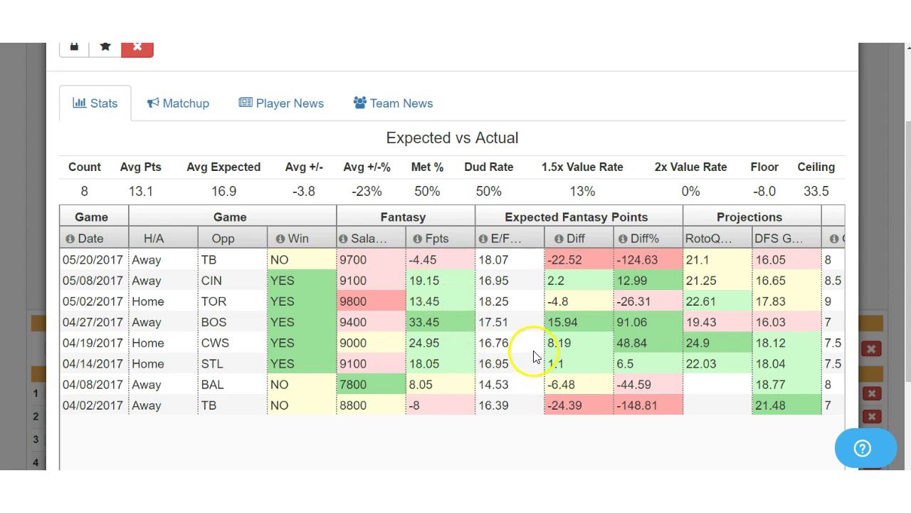
pyautogui.scroll(1, 536, 356)
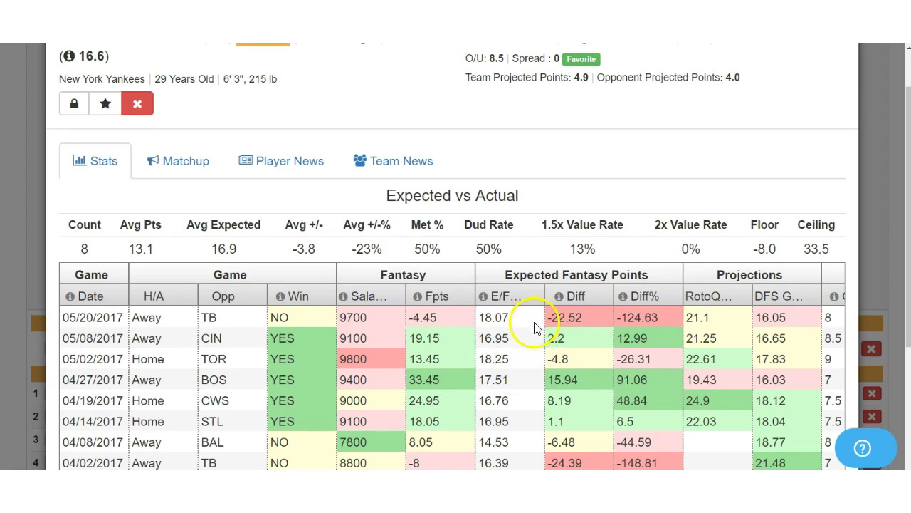
pyautogui.scroll(1, 826, 125)
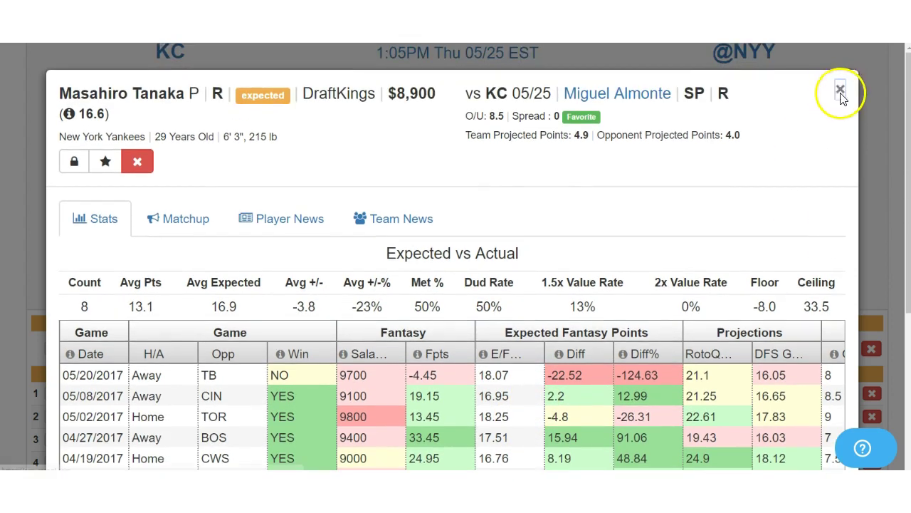
pyautogui.click(840, 88)
# - Filter the DraftKings available players to KC@NYY 05/25 1:05 pm and review that game's pitchers and lineups in RotoQL
pyautogui.scroll(-2, 658, 217)
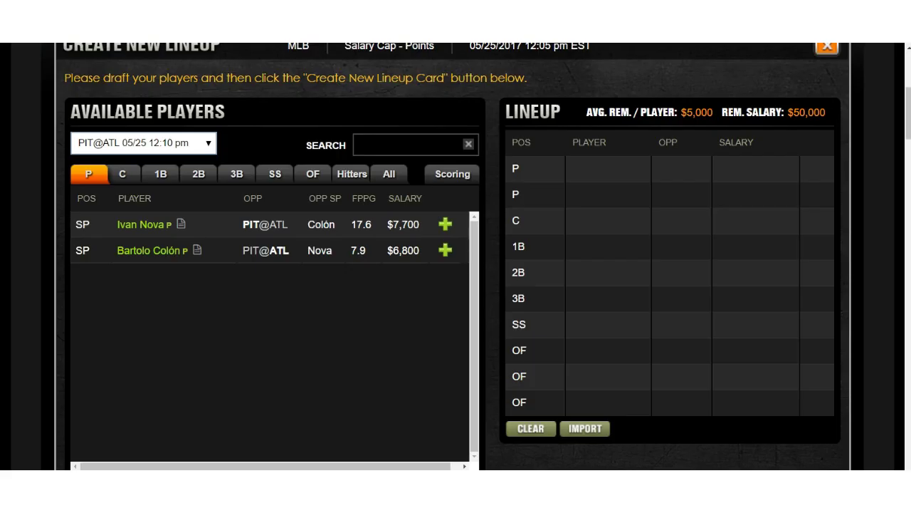
pyautogui.click(209, 143)
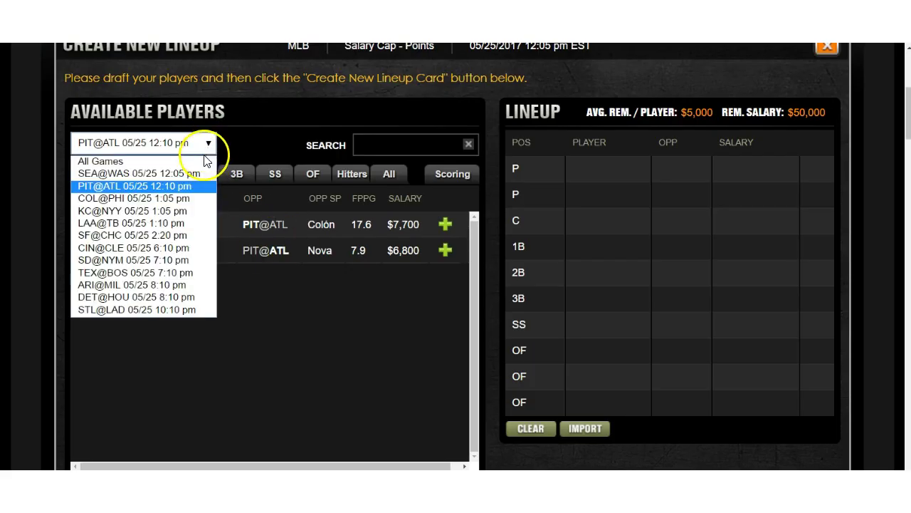
pyautogui.click(187, 211)
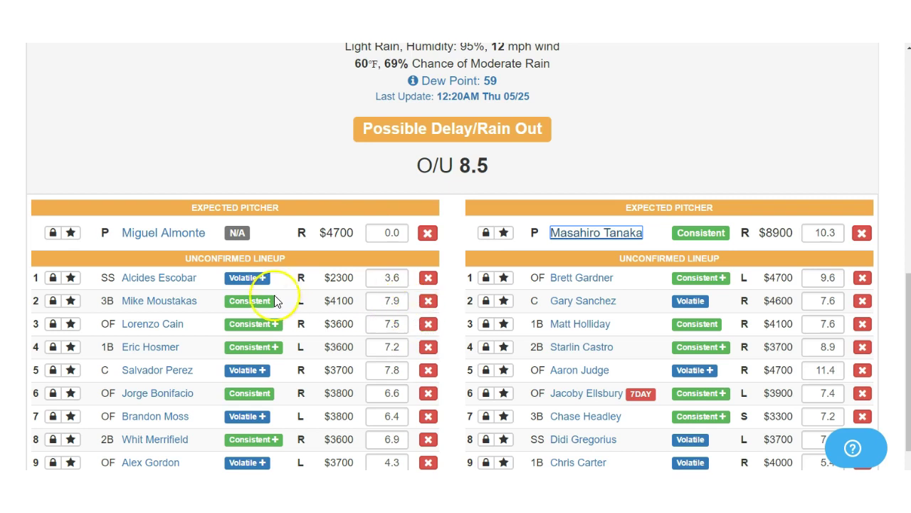
pyautogui.scroll(-1, 356, 283)
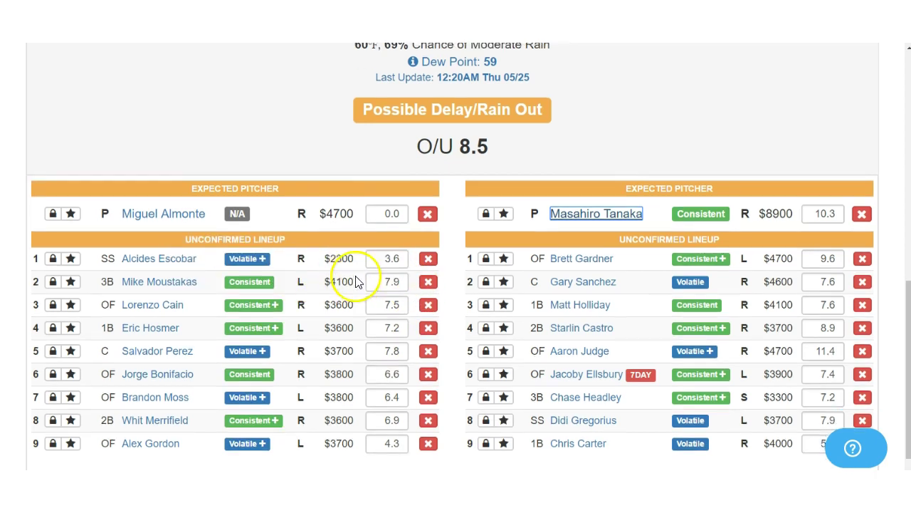
pyautogui.scroll(-1, 356, 283)
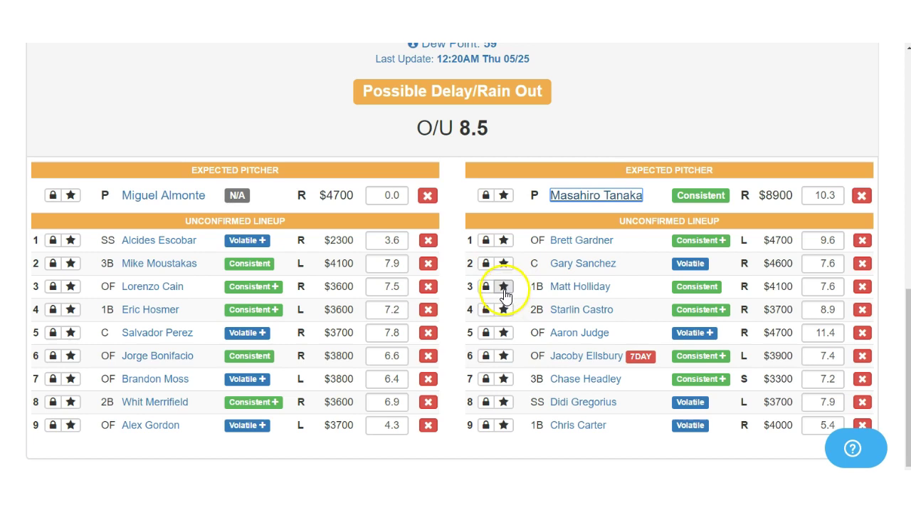
# - Look over the COL@PHI game's details and return to the KC@NYY matchup
pyautogui.scroll(5, 505, 245)
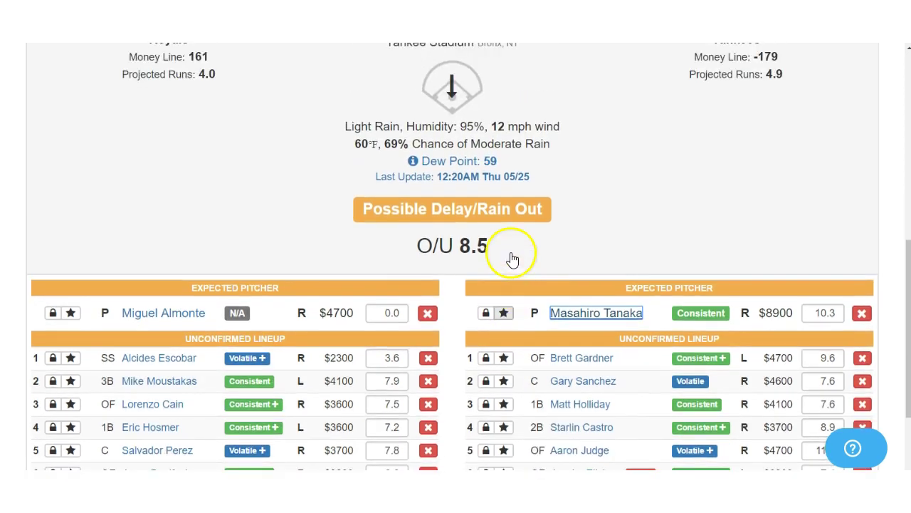
pyautogui.scroll(2, 491, 256)
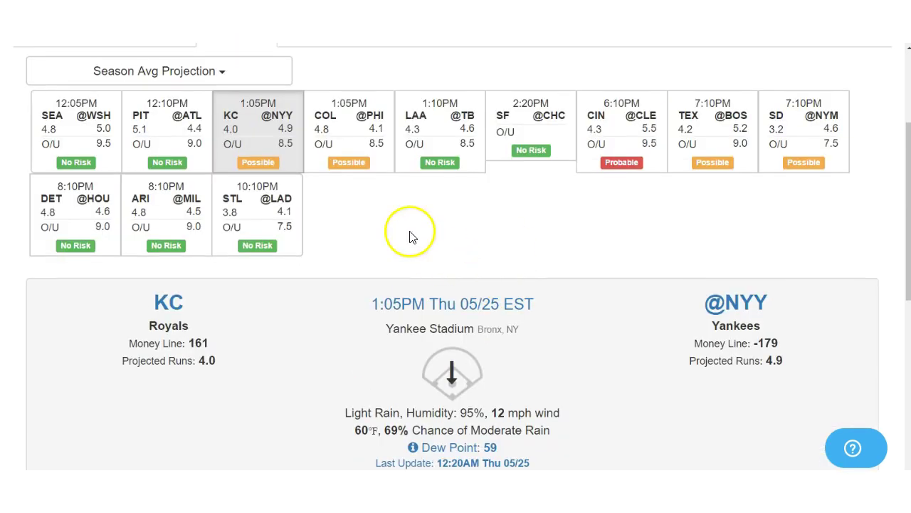
pyautogui.click(358, 140)
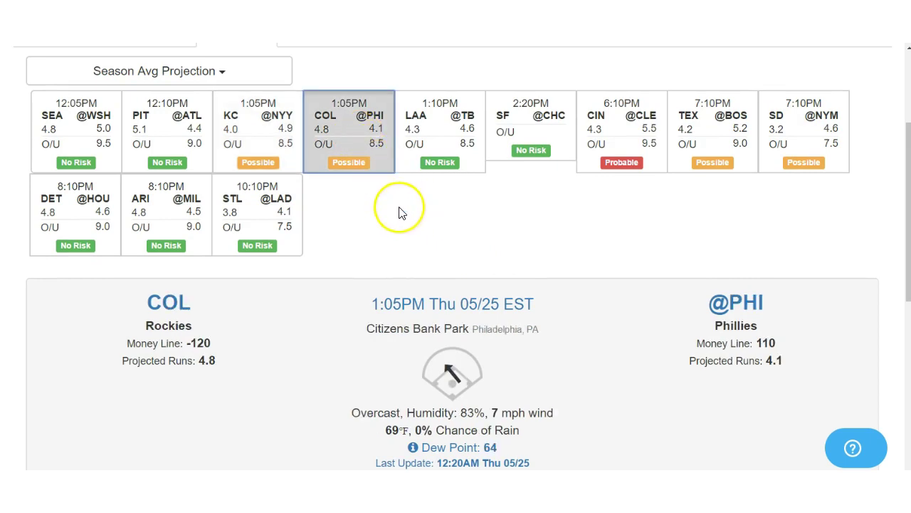
pyautogui.scroll(-4, 421, 236)
pyautogui.scroll(4, 301, 217)
pyautogui.click(258, 138)
pyautogui.scroll(-4, 389, 235)
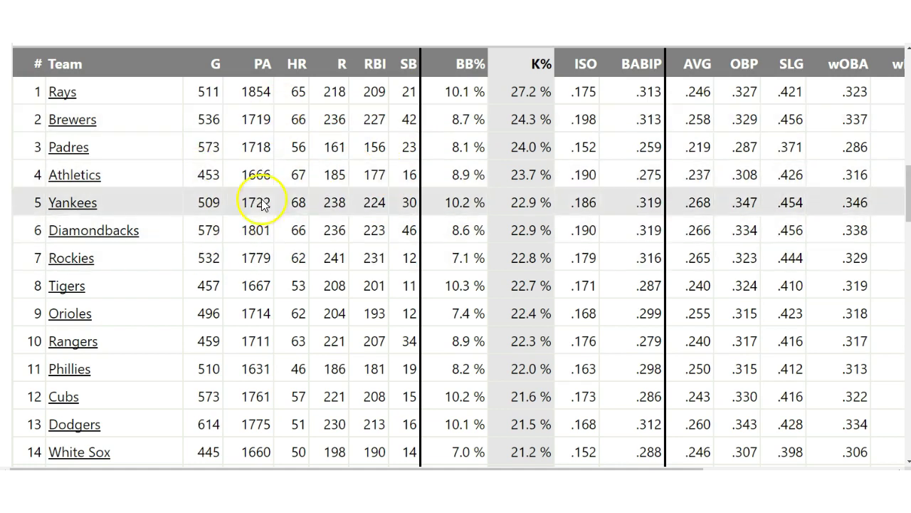
# - Examine the Royals' strikeout rate, ISO and slugging in the team batting leaderboard sorted by K%
pyautogui.scroll(-2, 181, 352)
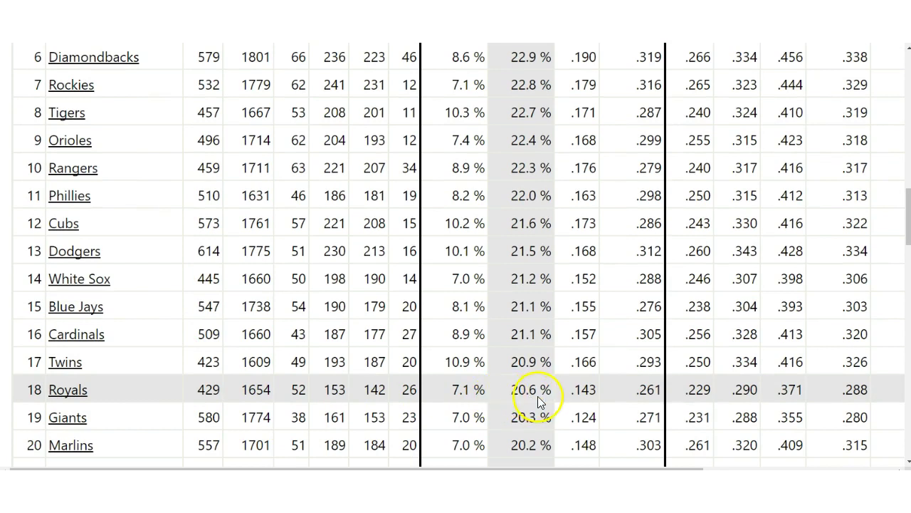
pyautogui.click(595, 393)
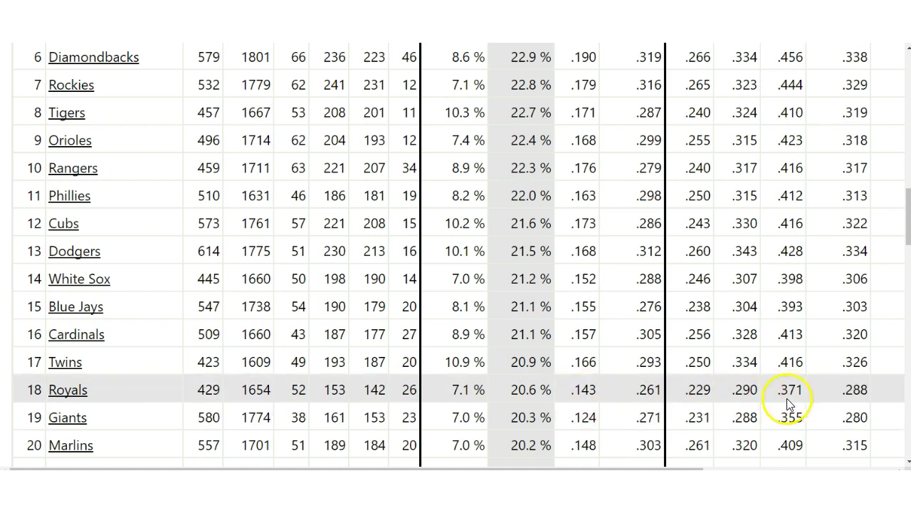
pyautogui.scroll(5, 788, 403)
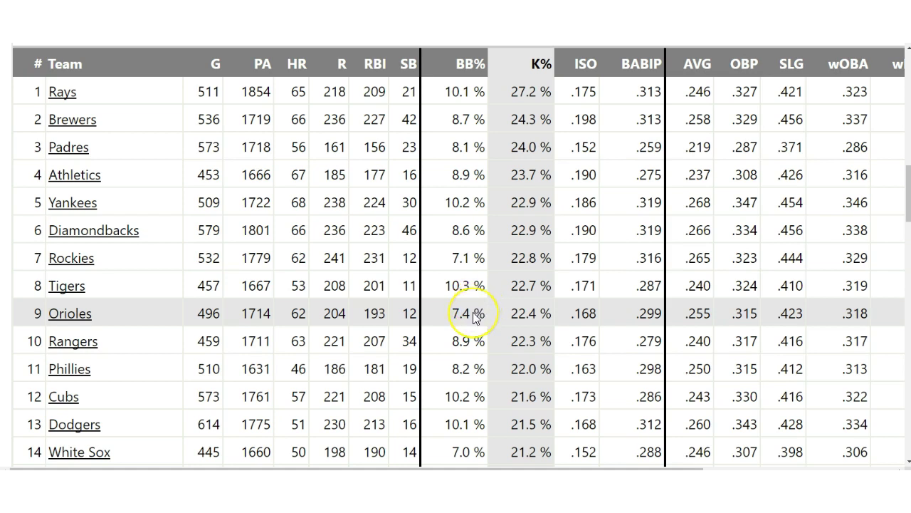
pyautogui.click(474, 313)
pyautogui.click(474, 313)
pyautogui.click(407, 158)
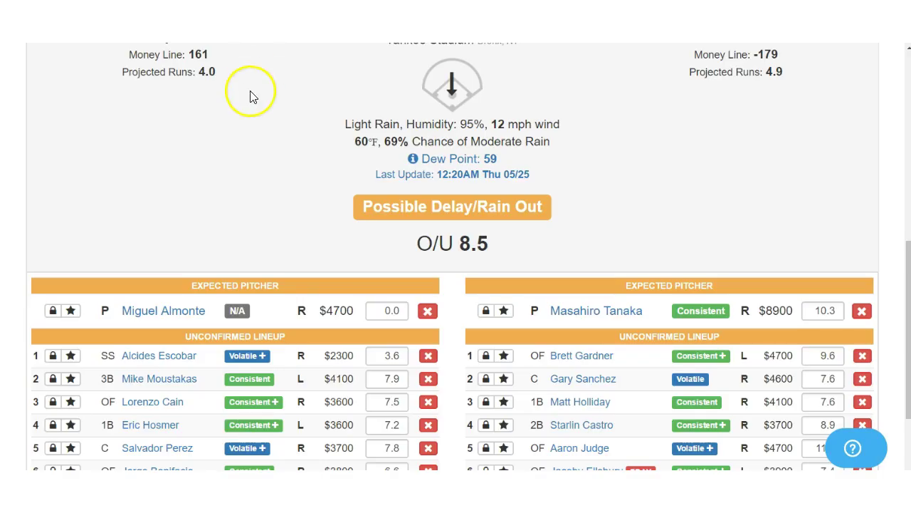
# - Open the COL@PHI matchup in RotoQL and filter the DraftKings available players to COL@PHI 05/25 1:05 pm
pyautogui.scroll(4, 396, 269)
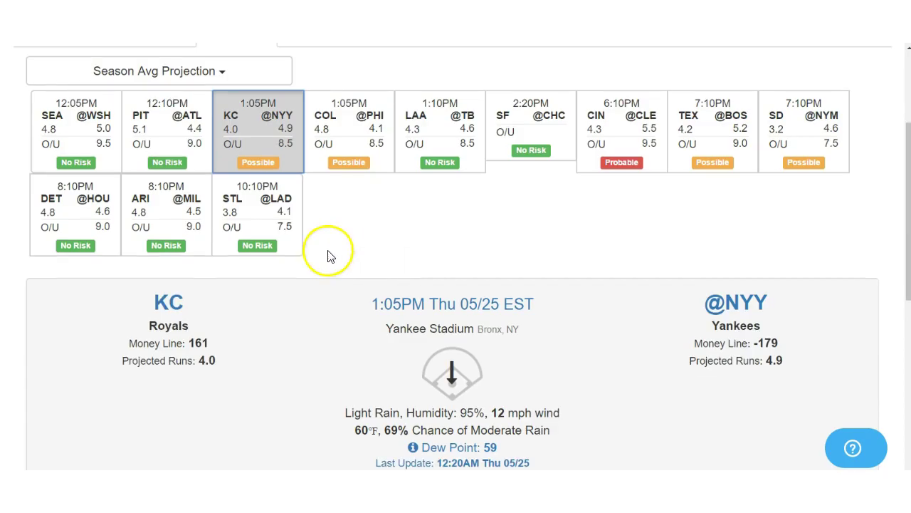
pyautogui.click(342, 128)
pyautogui.scroll(-3, 387, 269)
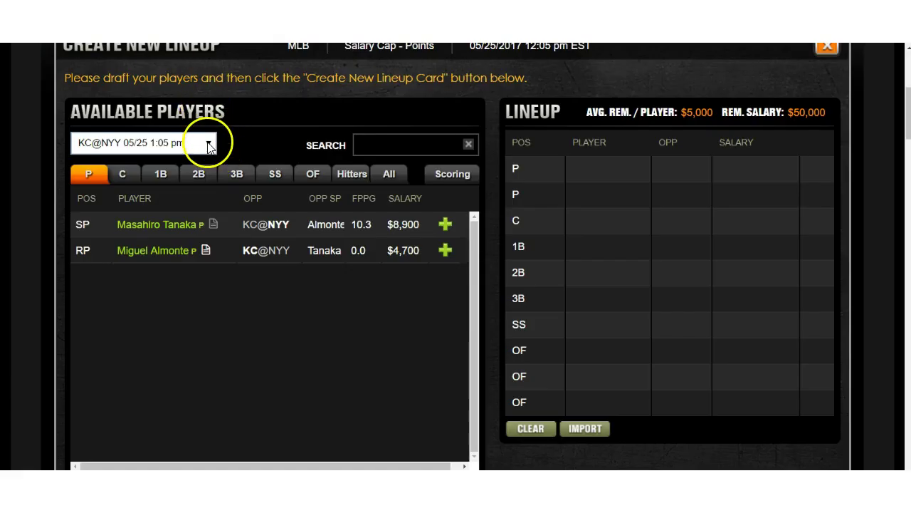
pyautogui.click(209, 145)
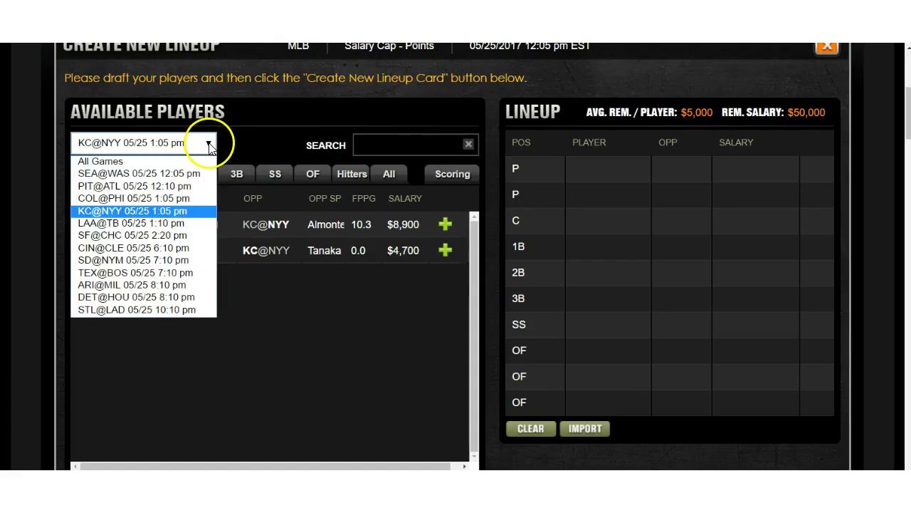
pyautogui.click(199, 198)
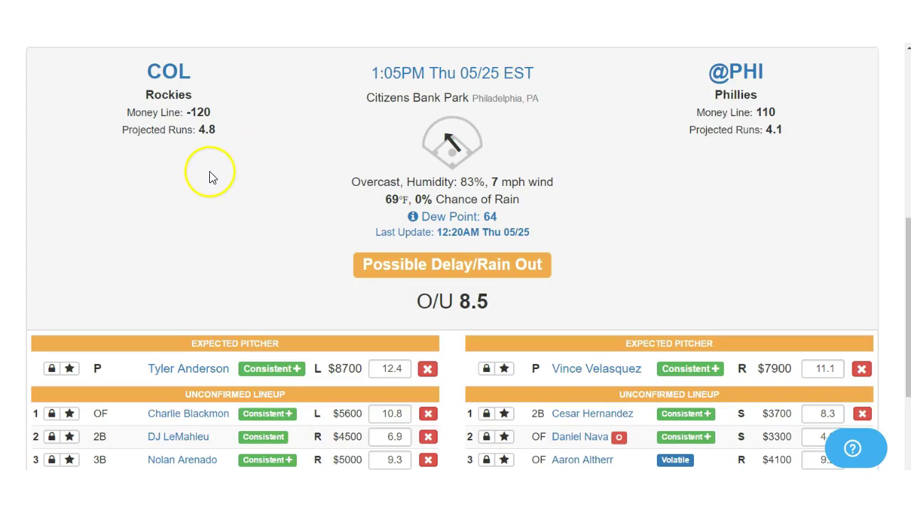
# - Examine the COL@PHI weather, betting lines, expected pitchers and unconfirmed lineups in RotoQL
pyautogui.scroll(-1, 211, 182)
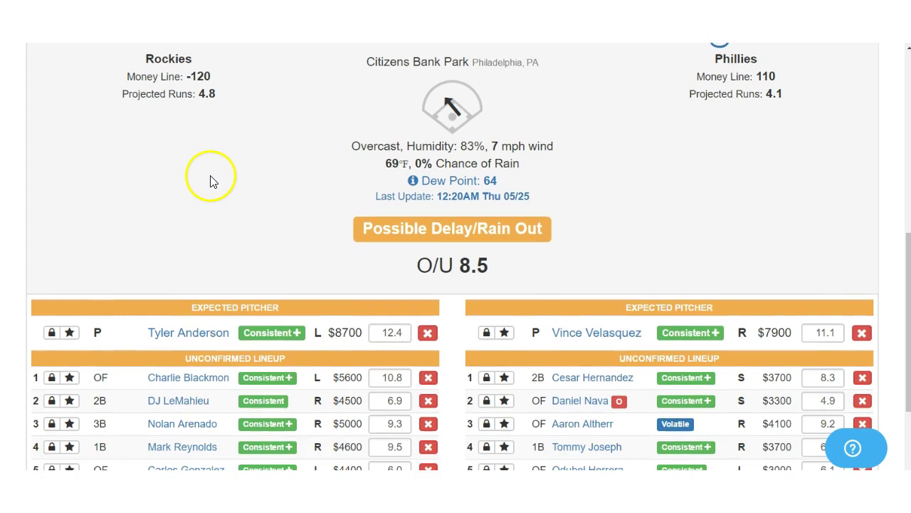
pyautogui.scroll(-2, 211, 182)
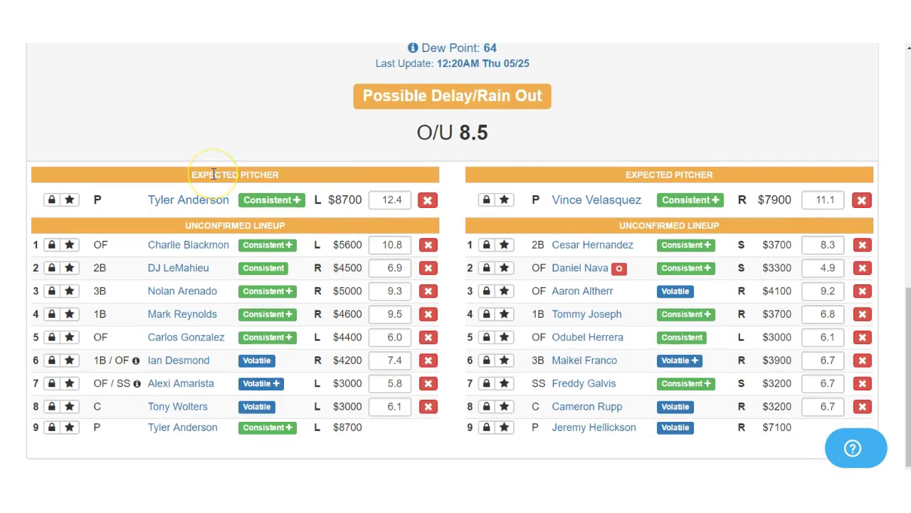
pyautogui.scroll(2, 213, 173)
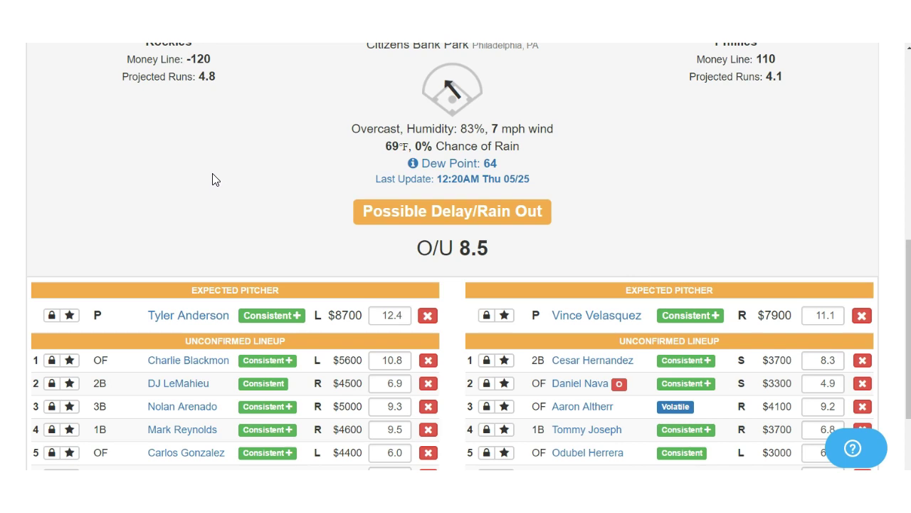
pyautogui.scroll(1, 217, 177)
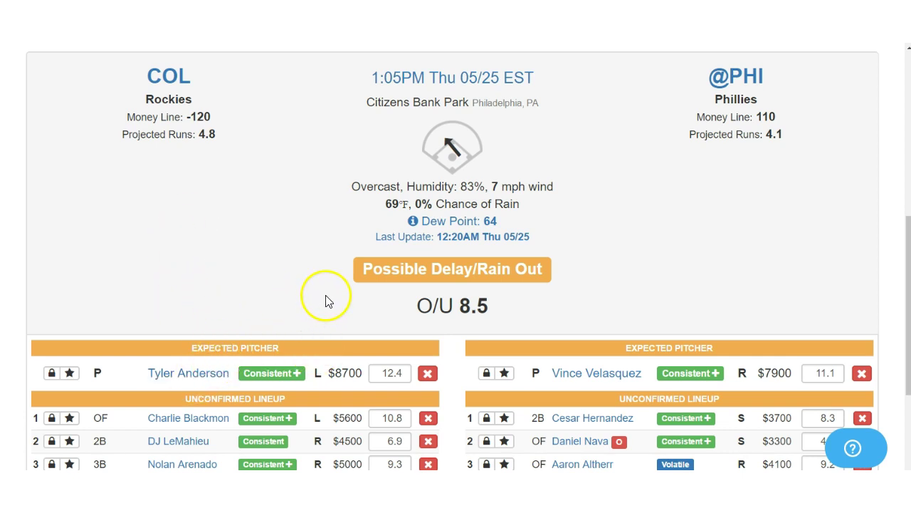
# - Review Tyler Anderson's expected-versus-actual stats and game log, and close his player card
pyautogui.click(194, 377)
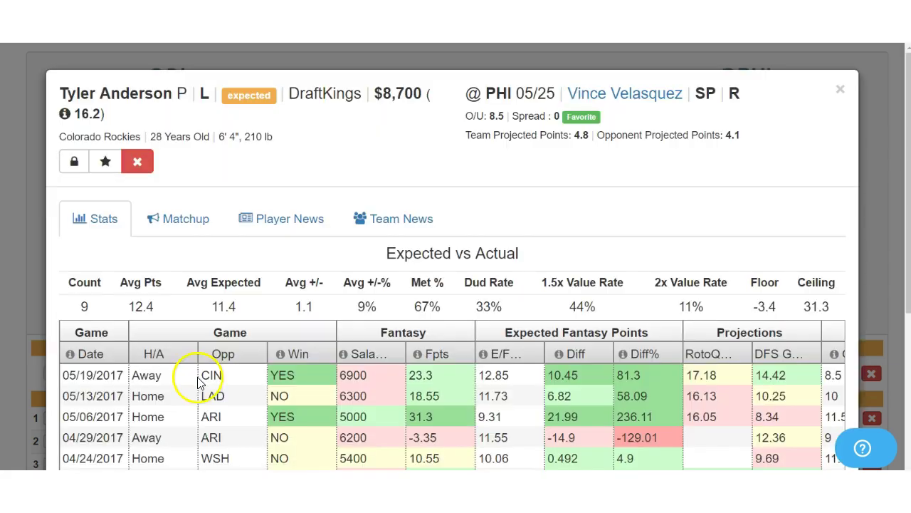
pyautogui.scroll(-3, 306, 339)
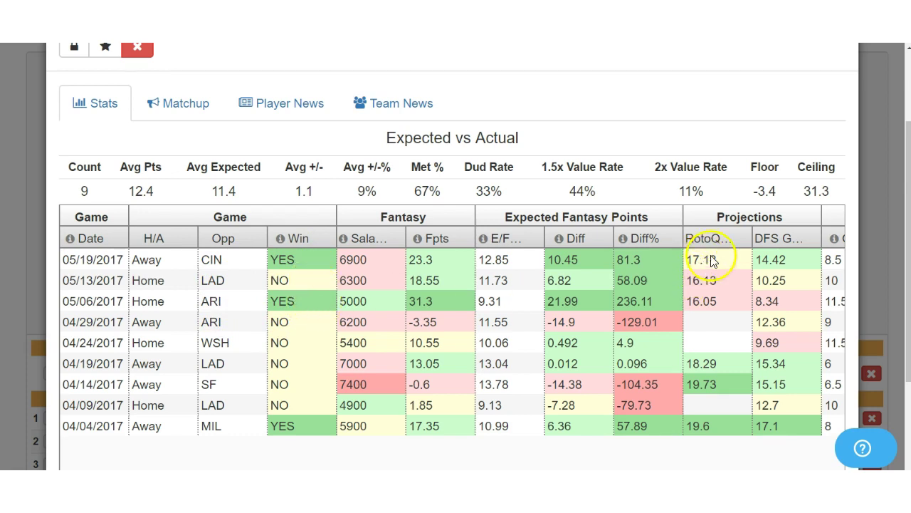
pyautogui.scroll(3, 694, 171)
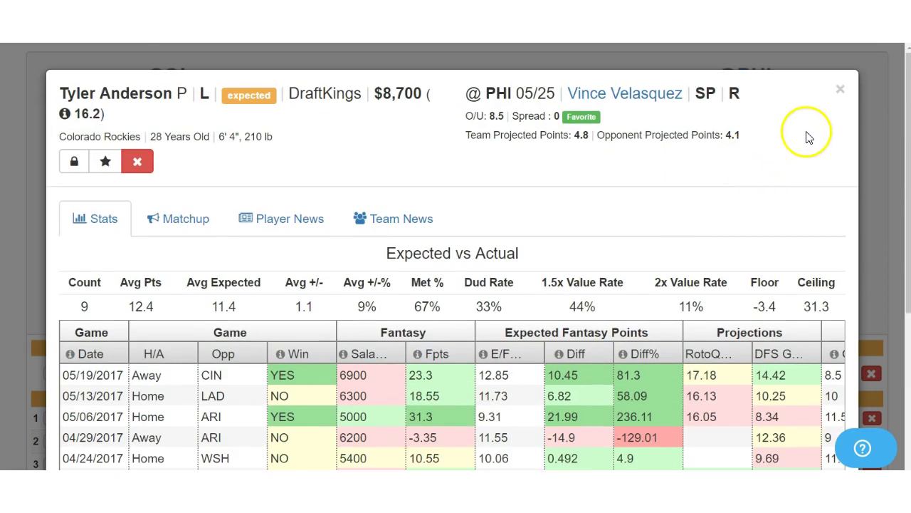
pyautogui.click(840, 89)
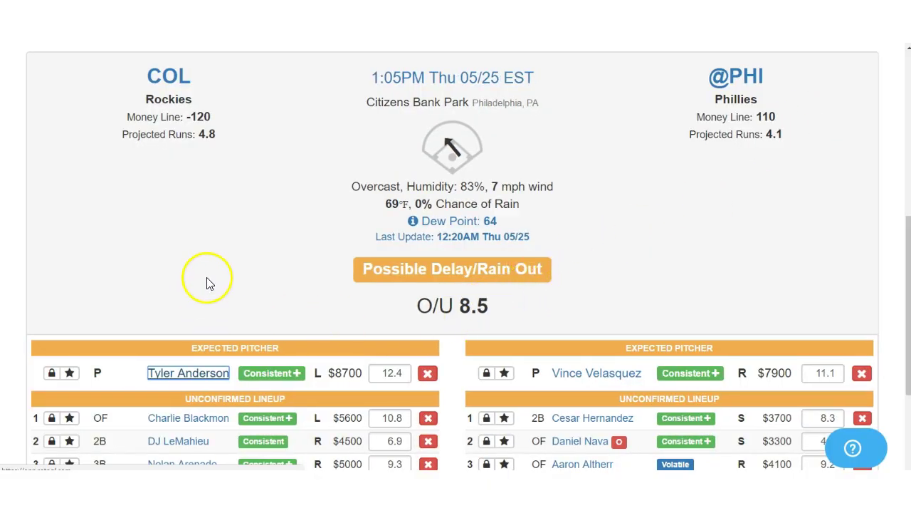
pyautogui.scroll(-2, 248, 278)
pyautogui.scroll(2, 248, 276)
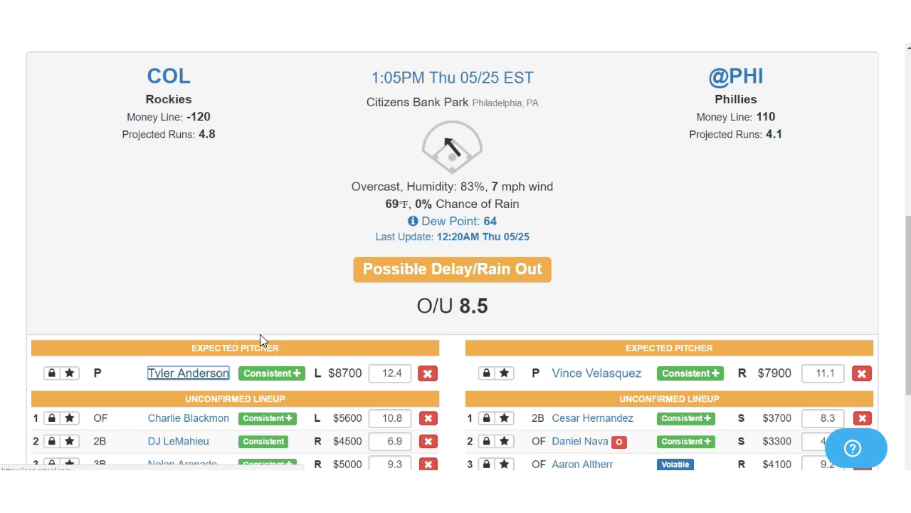
pyautogui.scroll(2, 260, 334)
pyautogui.scroll(-2, 259, 340)
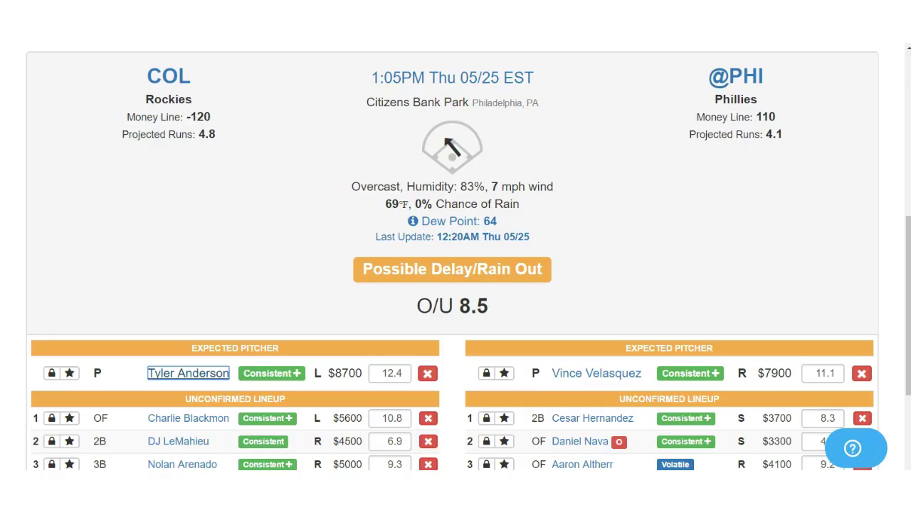
# - Open the LAA@TB matchup and check its expected pitchers and lineups
pyautogui.scroll(5, 360, 222)
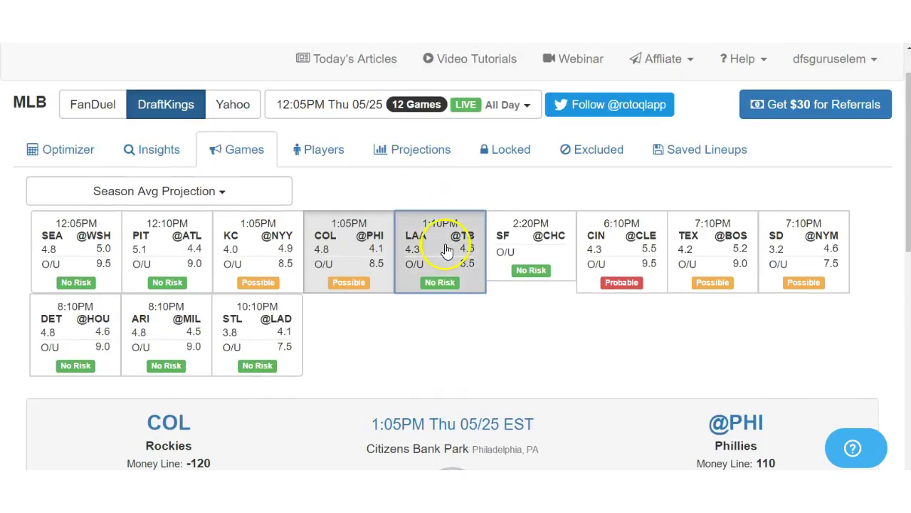
pyautogui.click(446, 251)
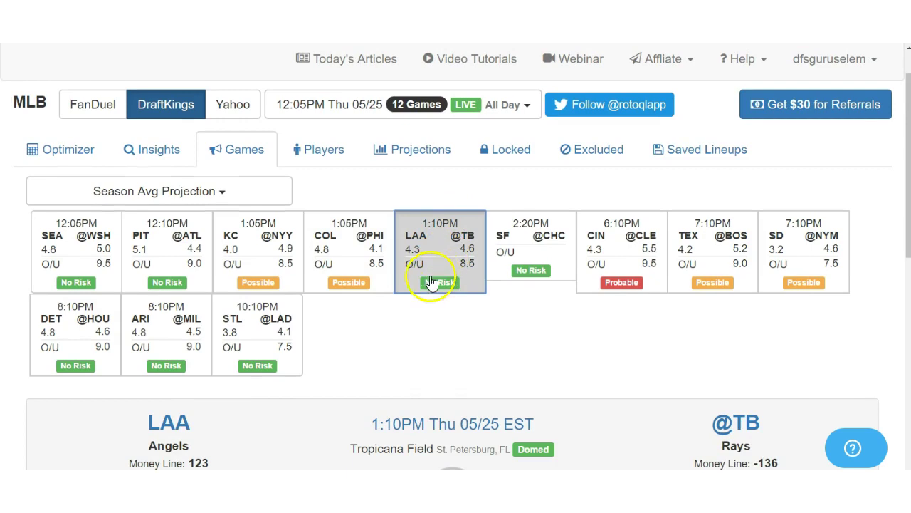
pyautogui.scroll(-6, 346, 336)
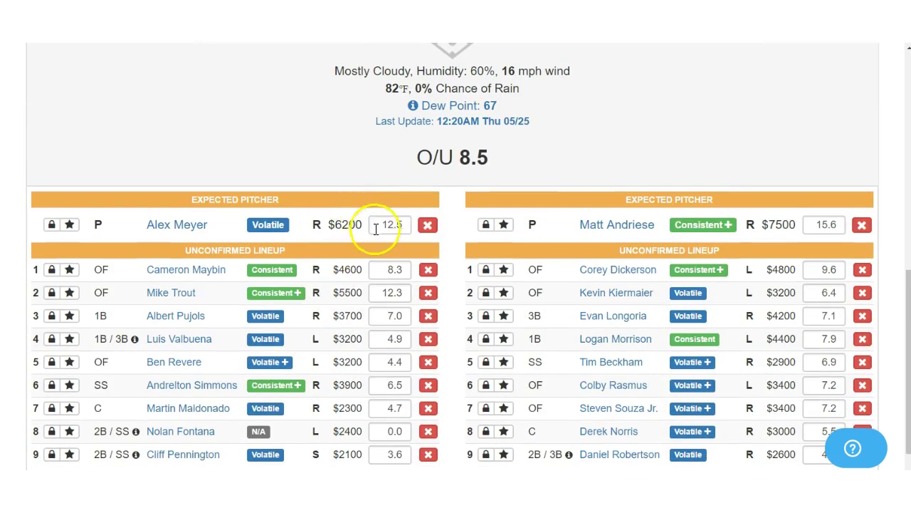
# - Reopen the COL@PHI matchup and show its expected pitchers and lineups
pyautogui.scroll(4, 342, 141)
pyautogui.click(325, 92)
pyautogui.scroll(-4, 339, 212)
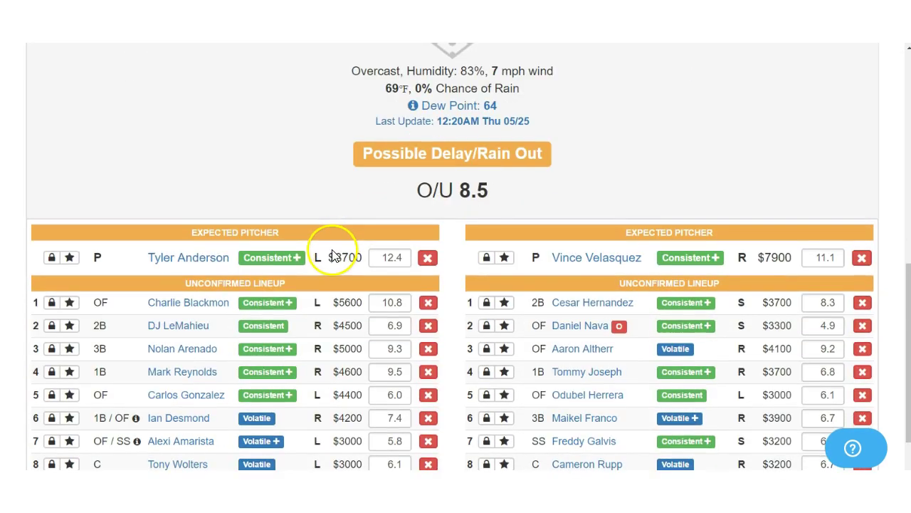
# - Star pitcher Tyler Anderson, and star Masahiro Tanaka in the KC@NYY matchup
pyautogui.click(69, 258)
pyautogui.scroll(6, 292, 228)
pyautogui.click(260, 197)
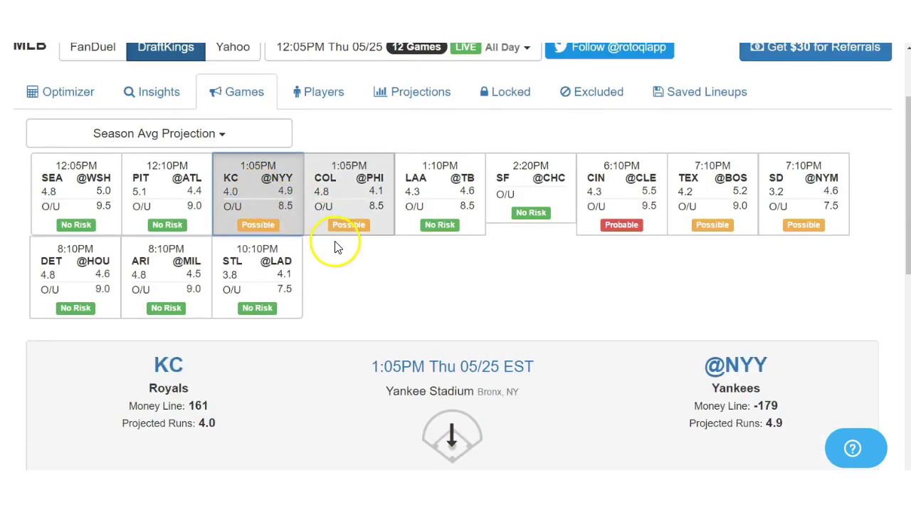
pyautogui.scroll(-5, 356, 260)
pyautogui.click(503, 314)
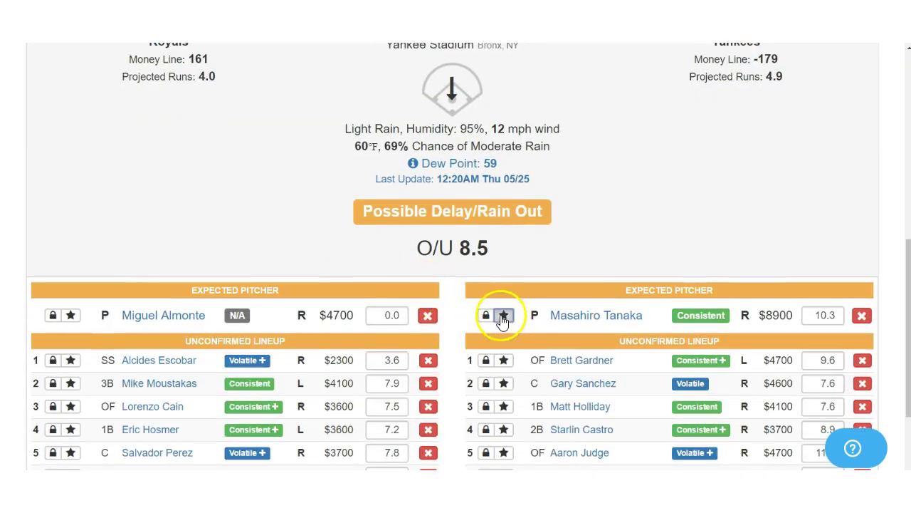
# - Review the PIT@ATL and SEA@WSH matchups, checking weather, betting lines and the PIT@ATL pitchers and lineups
pyautogui.scroll(5, 204, 249)
pyautogui.click(164, 205)
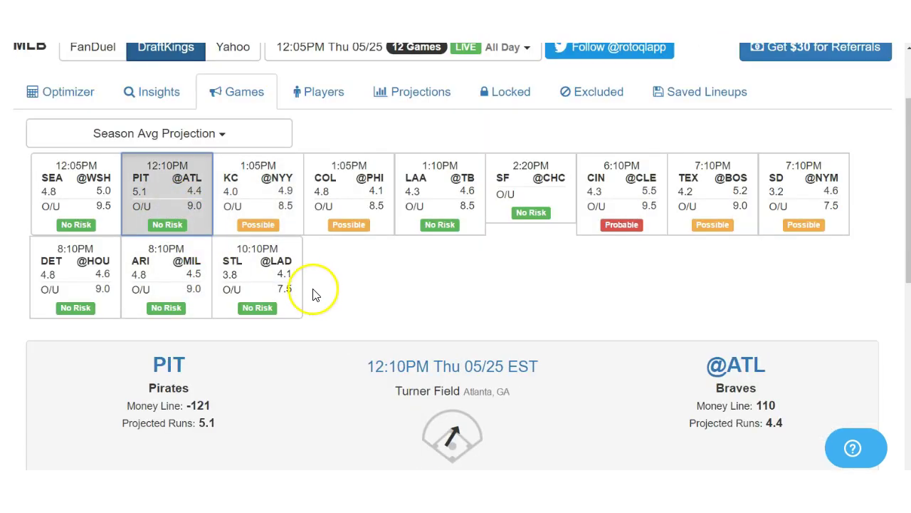
pyautogui.scroll(-5, 314, 299)
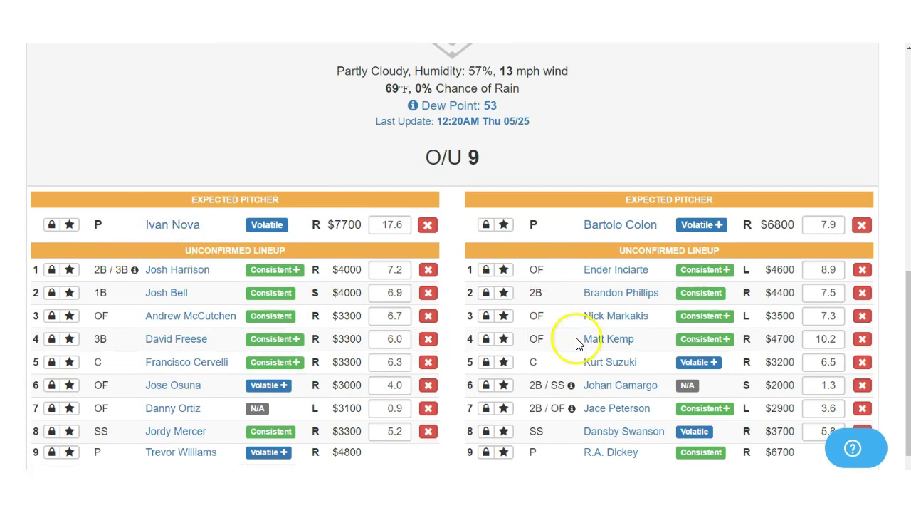
pyautogui.scroll(5, 126, 112)
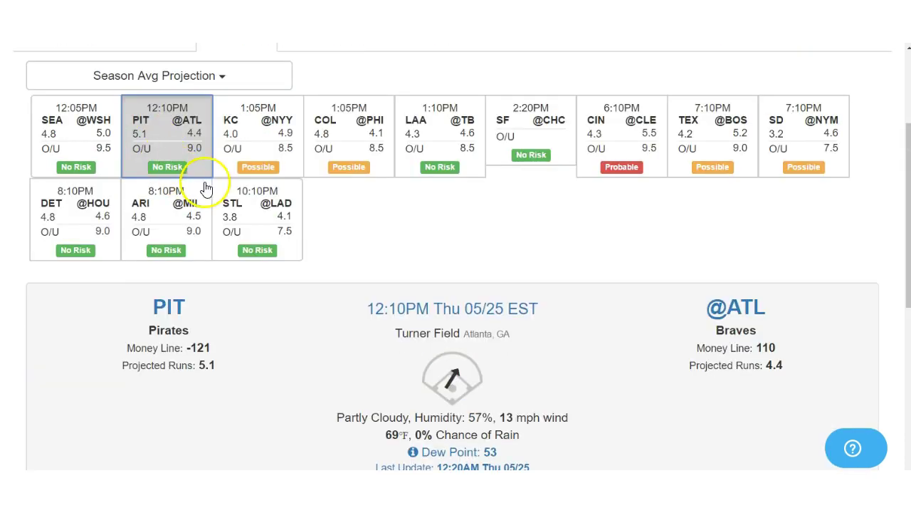
pyautogui.click(80, 150)
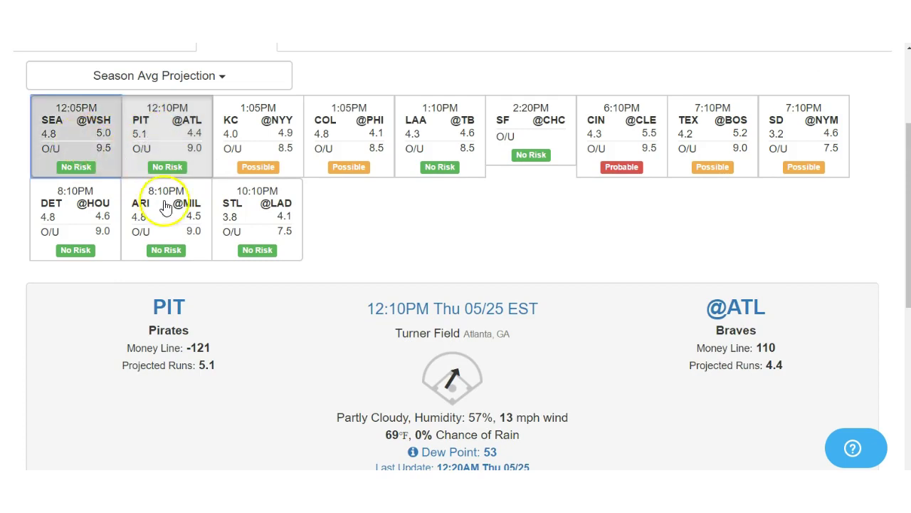
pyautogui.scroll(-3, 267, 274)
pyautogui.scroll(2, 306, 252)
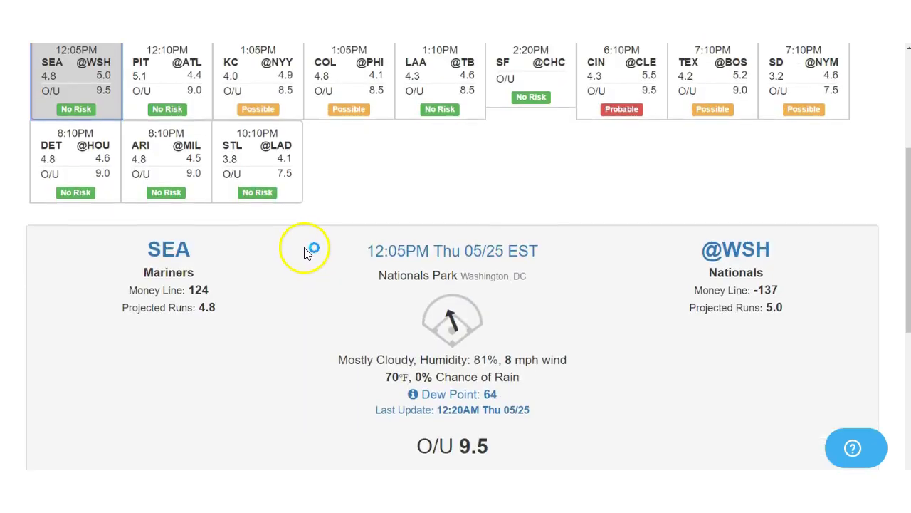
# - Reopen the LAA@TB matchup and show its game details
pyautogui.scroll(2, 306, 253)
pyautogui.click(426, 277)
pyautogui.scroll(-1, 352, 306)
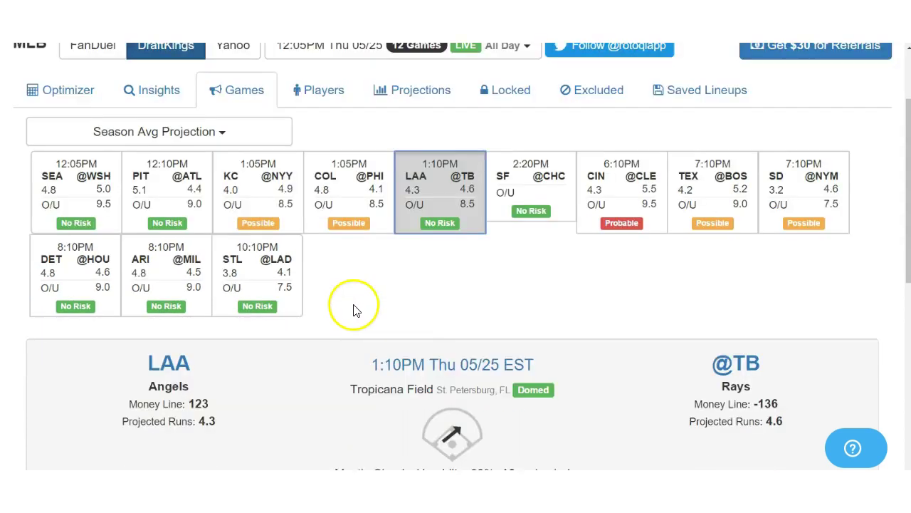
pyautogui.scroll(-4, 354, 308)
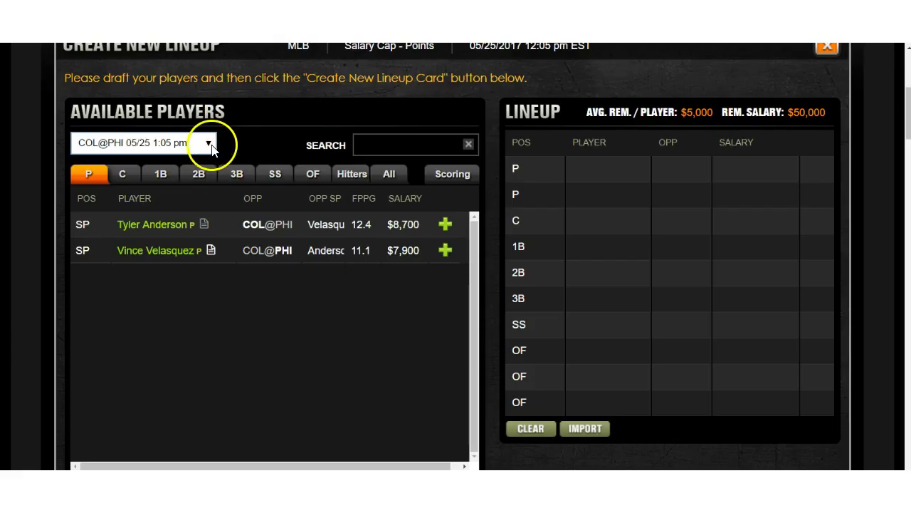
# - Switch to DraftKings and filter the available pitchers to the LAA@TB 05/25 1:10 pm game
pyautogui.click(211, 145)
pyautogui.click(153, 223)
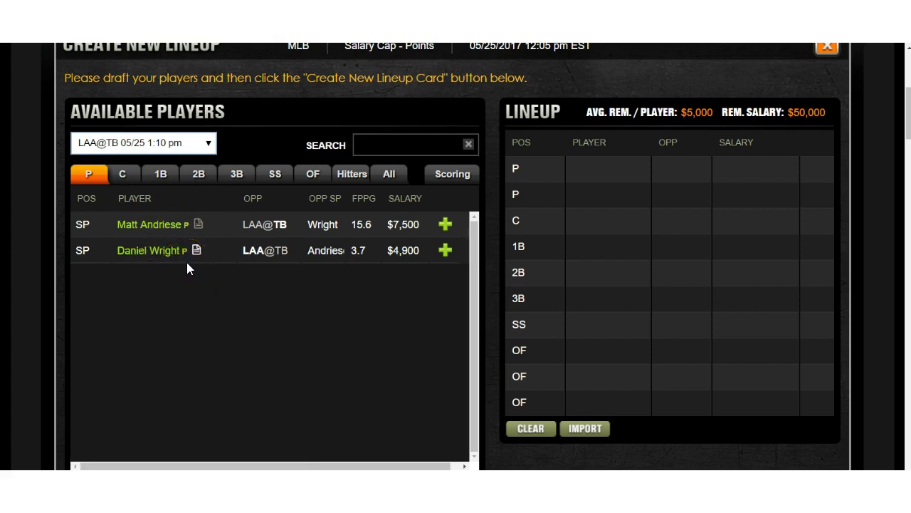
pyautogui.click(182, 225)
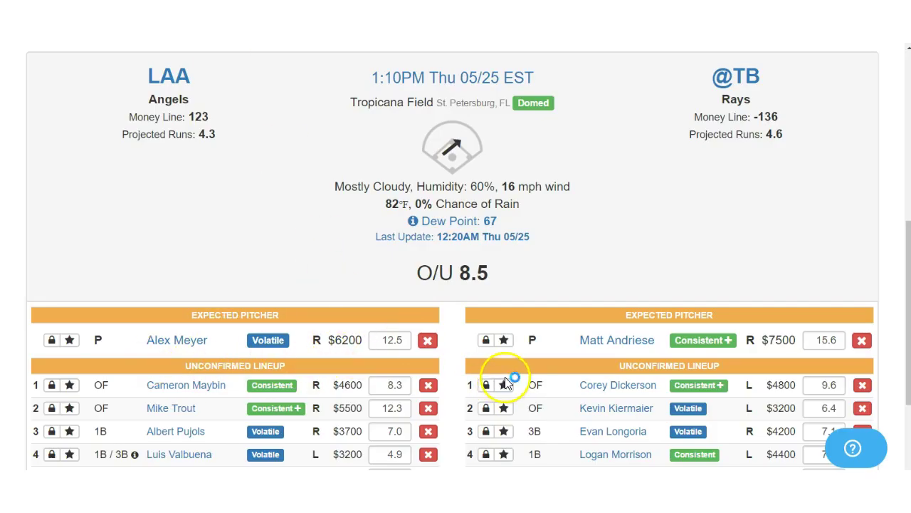
# - Switch back to RotoQL and examine the LAA@TB expected pitchers and full unconfirmed lineups
pyautogui.scroll(-1, 456, 307)
pyautogui.scroll(-2, 457, 307)
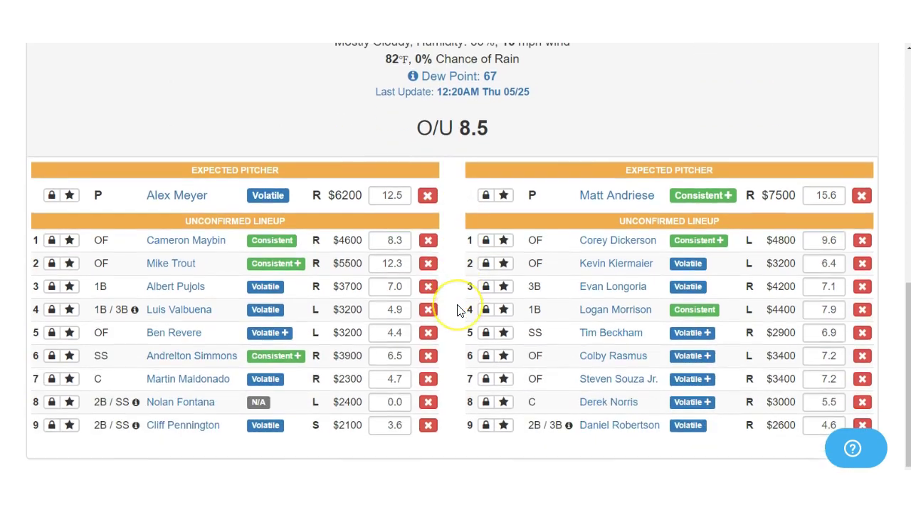
pyautogui.scroll(1, 459, 309)
pyautogui.scroll(-1, 462, 314)
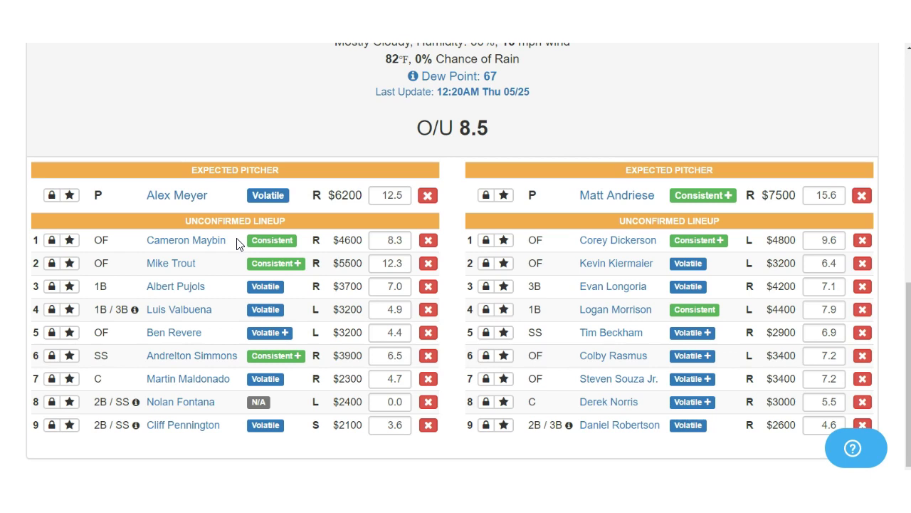
# - Switch to DraftKings, review Daniel Wright's season stats and latest news, and close his player card
pyautogui.click(95, 193)
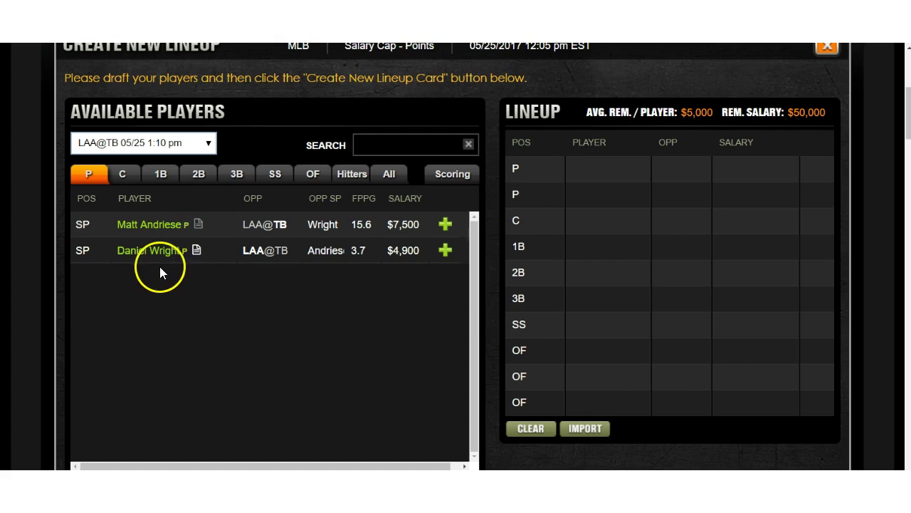
pyautogui.click(158, 250)
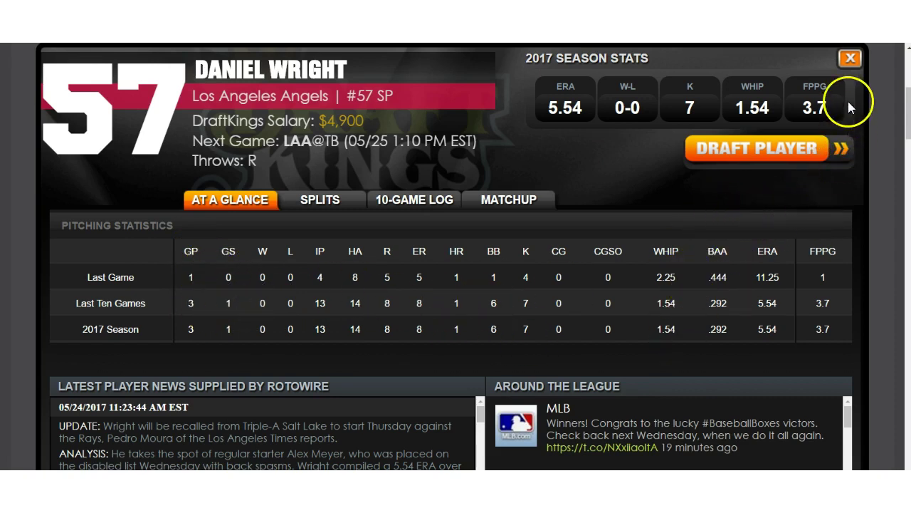
pyautogui.click(849, 60)
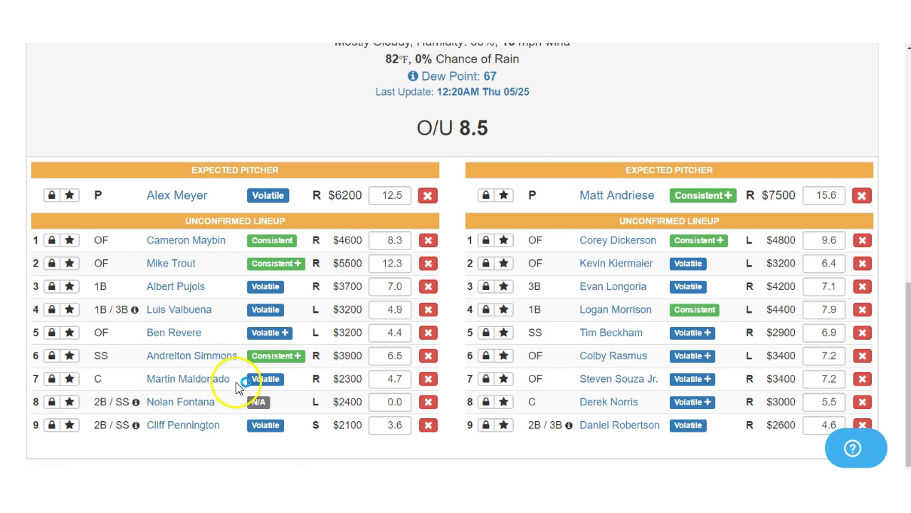
# - Switch back to RotoQL, review Albert Pujols's expected-versus-actual stats and game log, and close his player card
pyautogui.moveTo(269, 429)
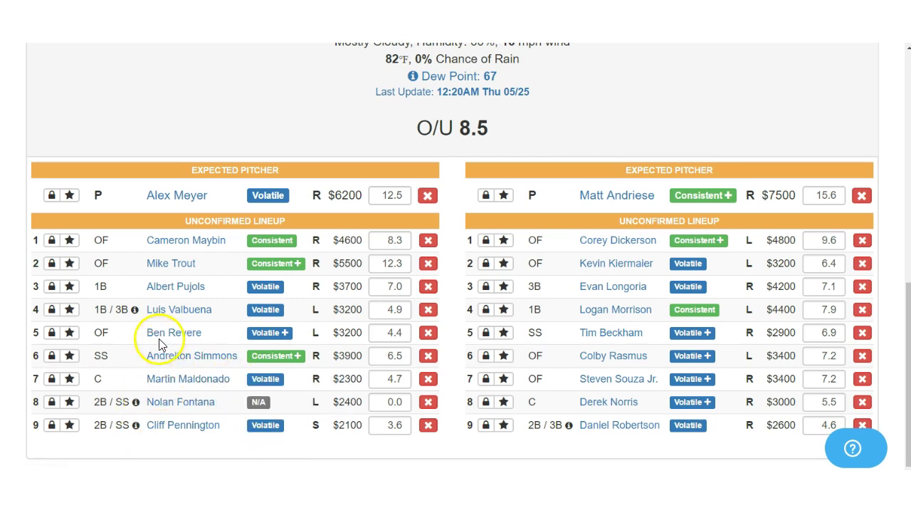
pyautogui.click(185, 287)
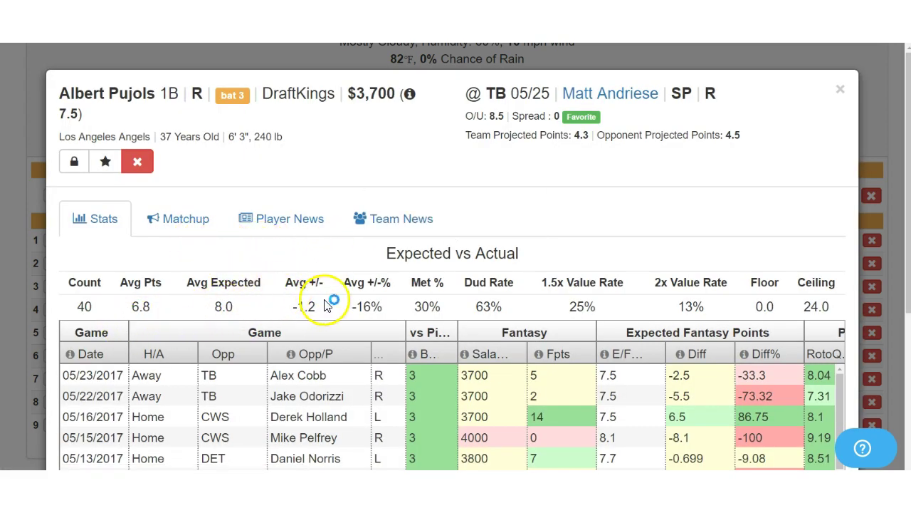
pyautogui.scroll(-5, 584, 377)
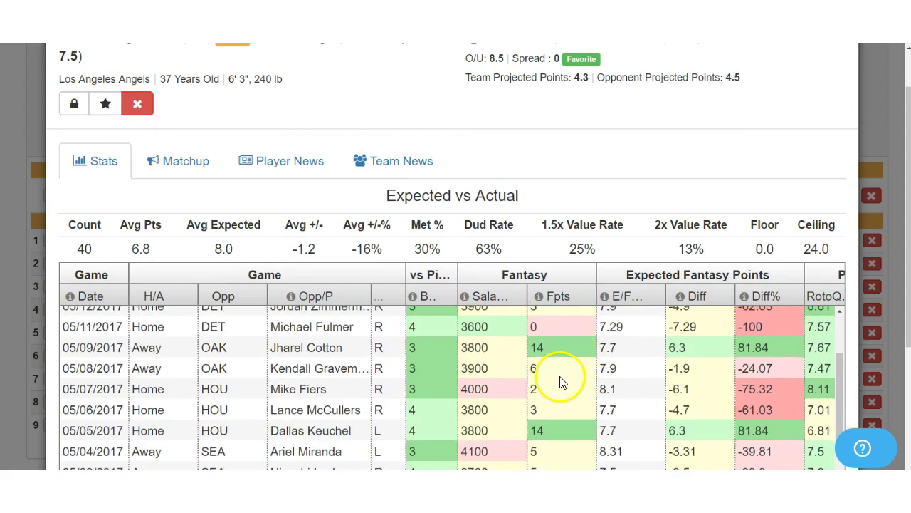
pyautogui.scroll(2, 562, 383)
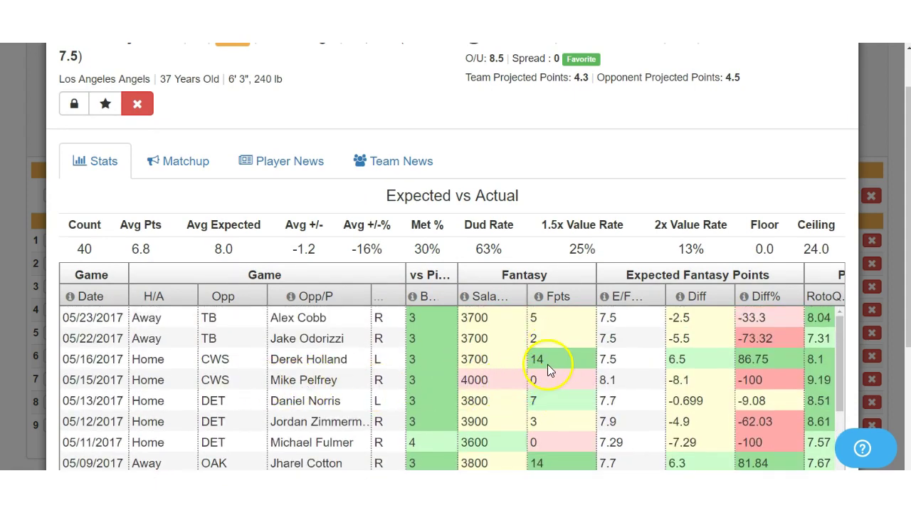
pyautogui.scroll(-1, 548, 364)
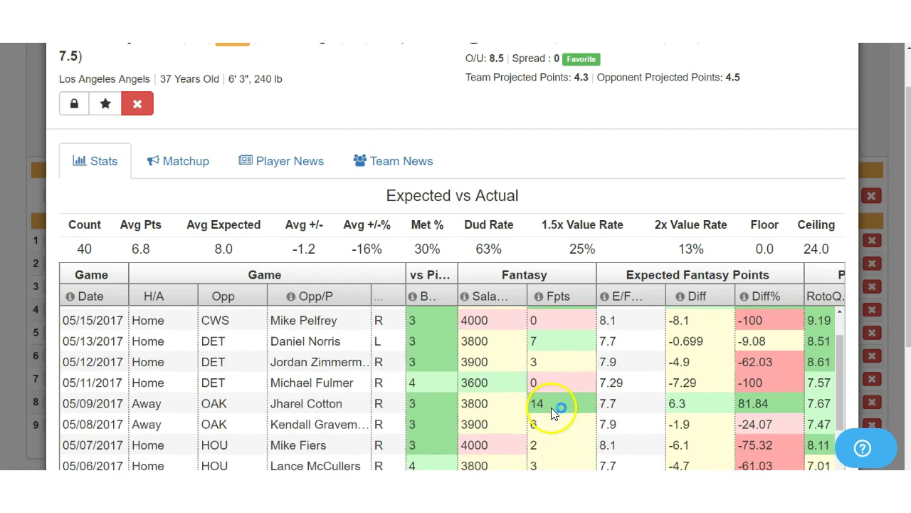
pyautogui.scroll(-2, 553, 409)
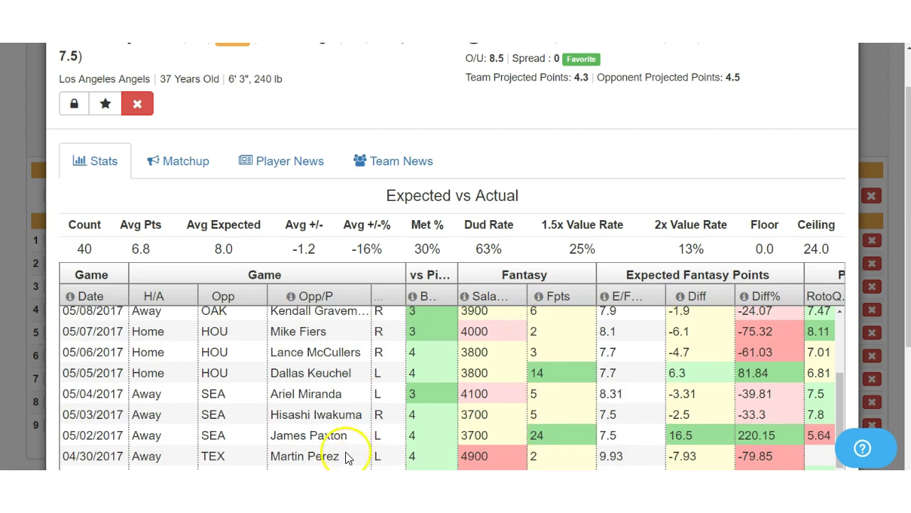
pyautogui.scroll(1, 799, 266)
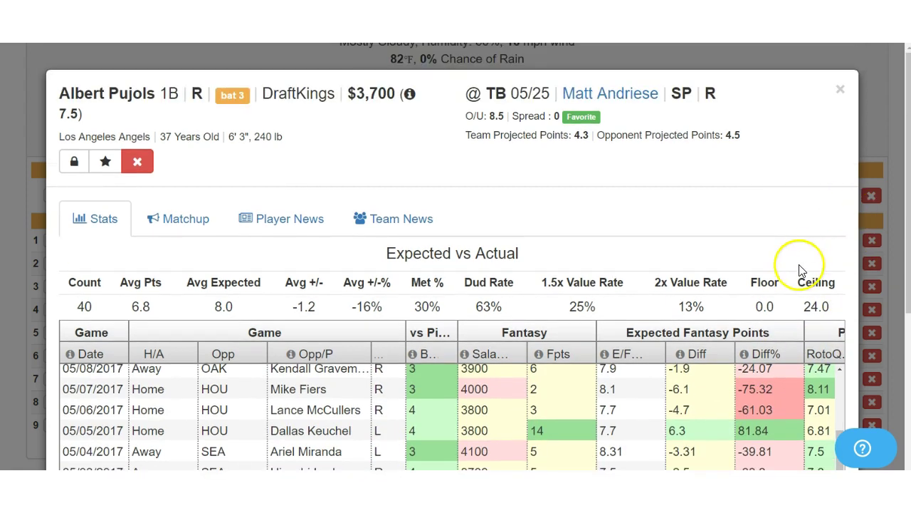
pyautogui.click(840, 90)
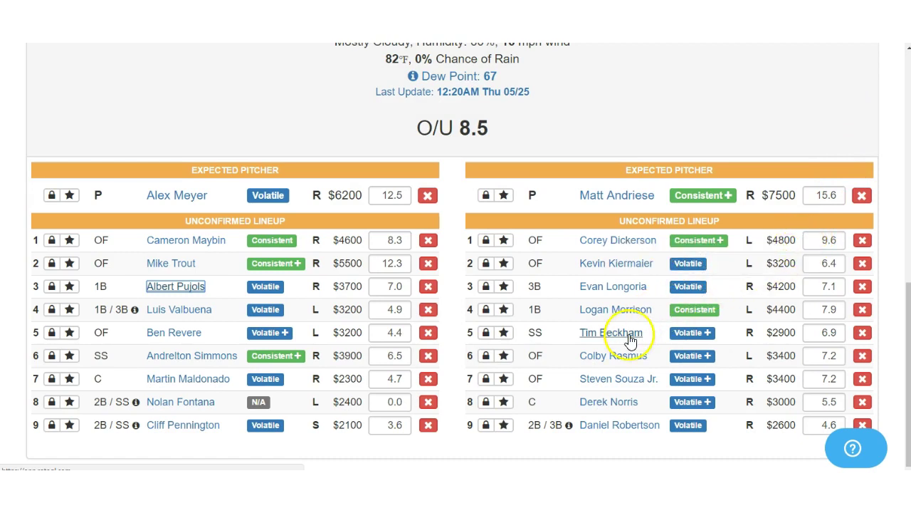
# - Open the SF@CHC matchup and check its weather, expected pitchers and unconfirmed lineups
pyautogui.scroll(1, 356, 288)
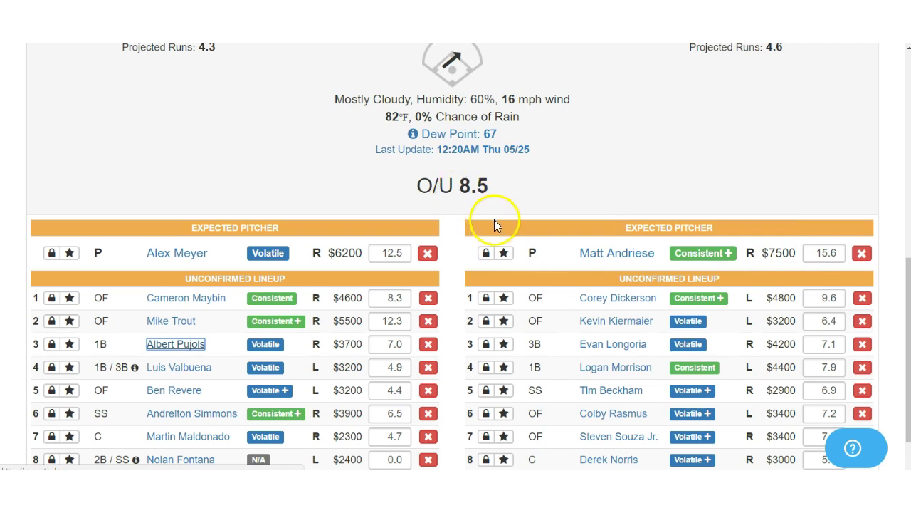
pyautogui.scroll(2, 494, 219)
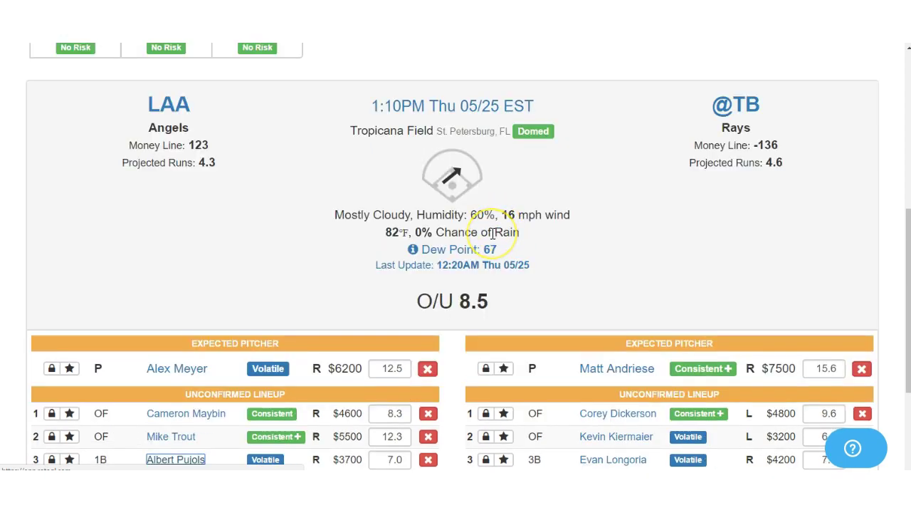
pyautogui.scroll(1, 356, 256)
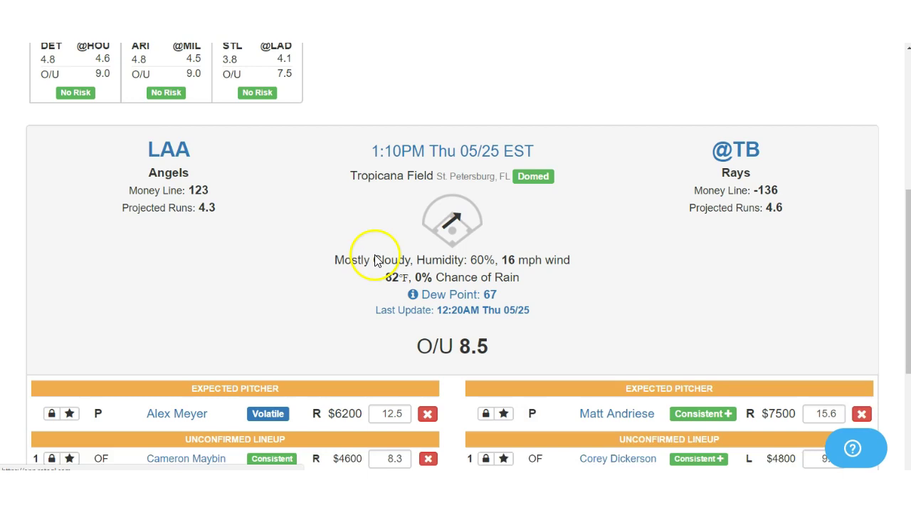
pyautogui.scroll(4, 249, 235)
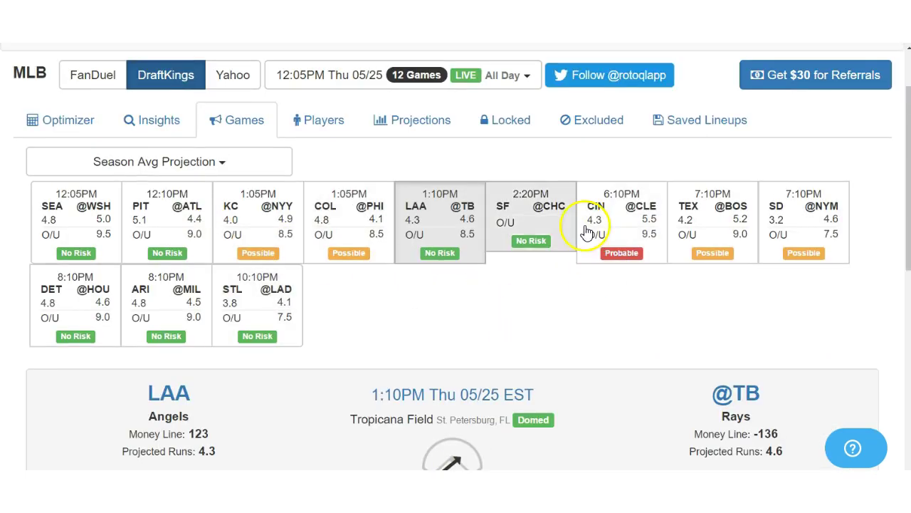
pyautogui.click(533, 235)
pyautogui.scroll(-5, 441, 313)
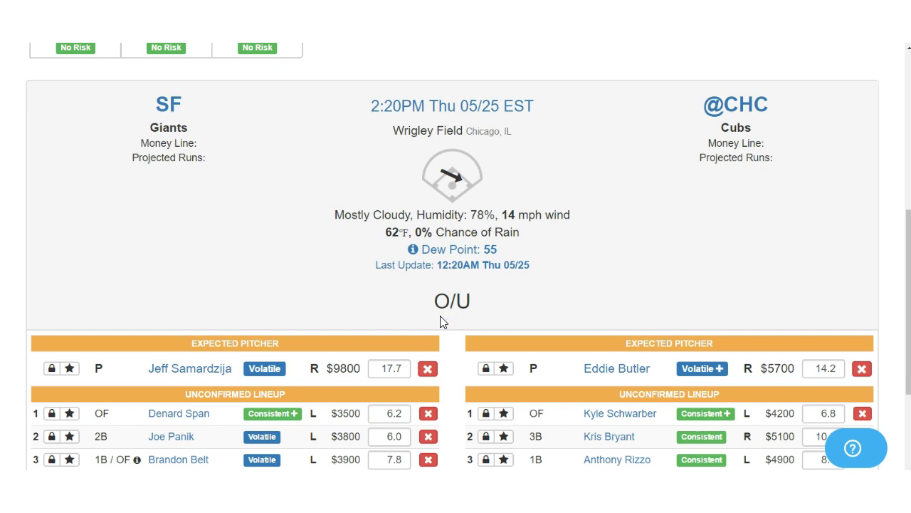
pyautogui.scroll(-1, 440, 322)
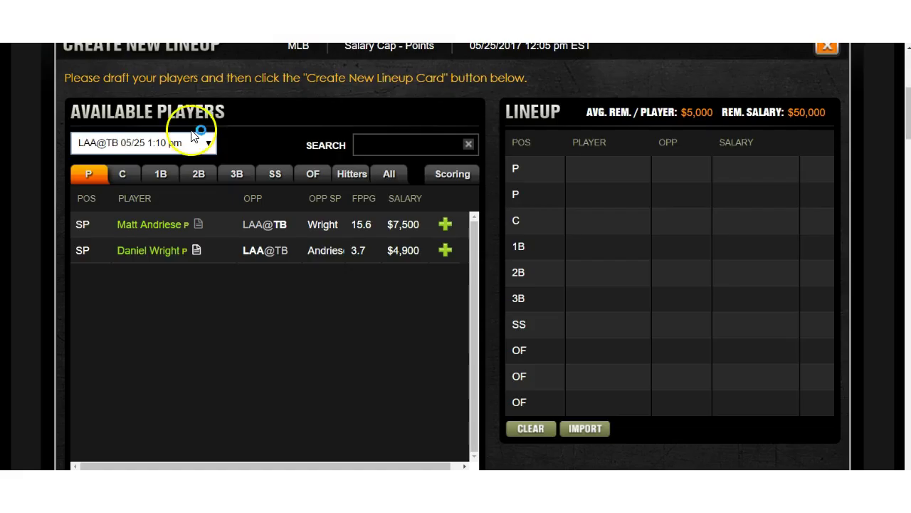
# - Filter the DraftKings available pitchers to the SF@CHC 05/25 2:20 pm game, and return to the RotoQL matchup
pyautogui.click(209, 144)
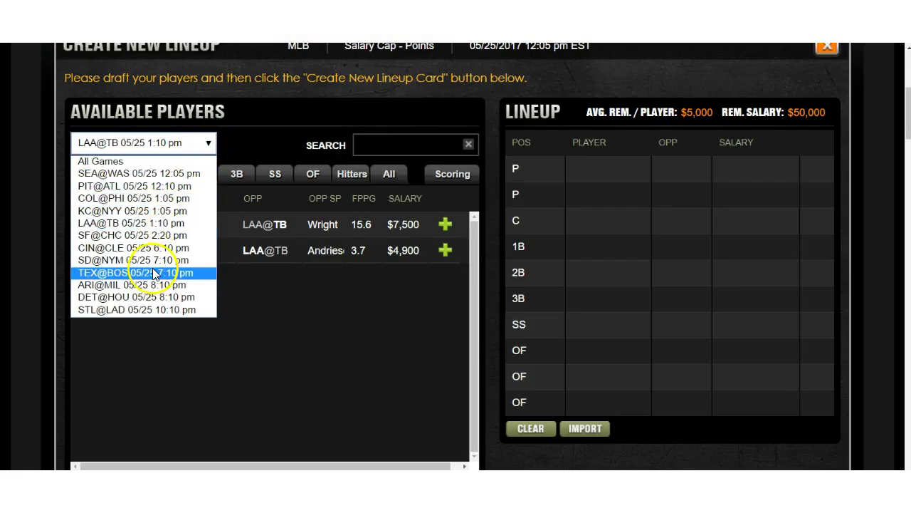
pyautogui.click(155, 235)
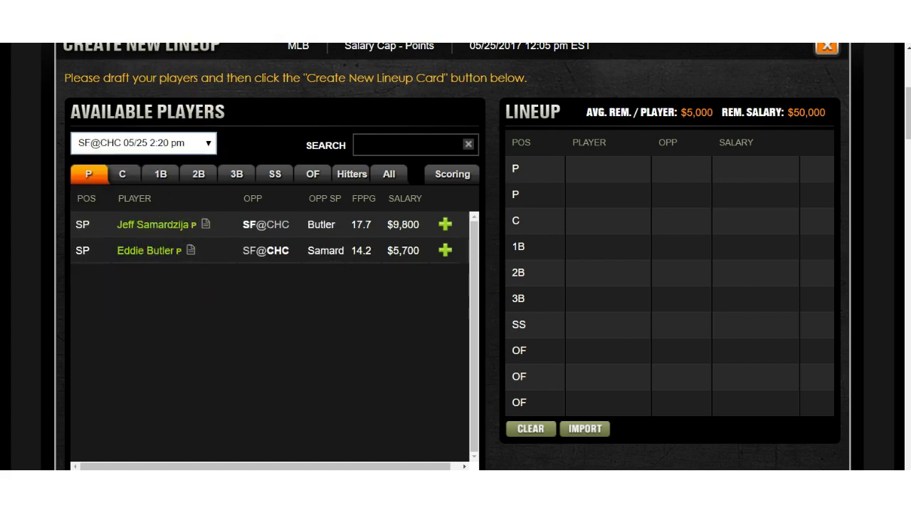
pyautogui.hotkey('ctrl', 'Tab')
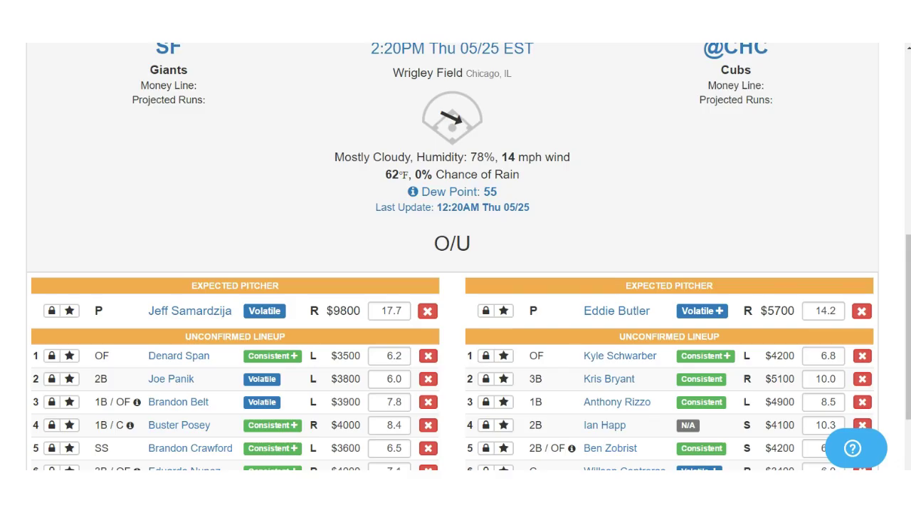
# - Review Jeff Samardzija's expected-versus-actual stats and game log, and close his player card
pyautogui.click(196, 313)
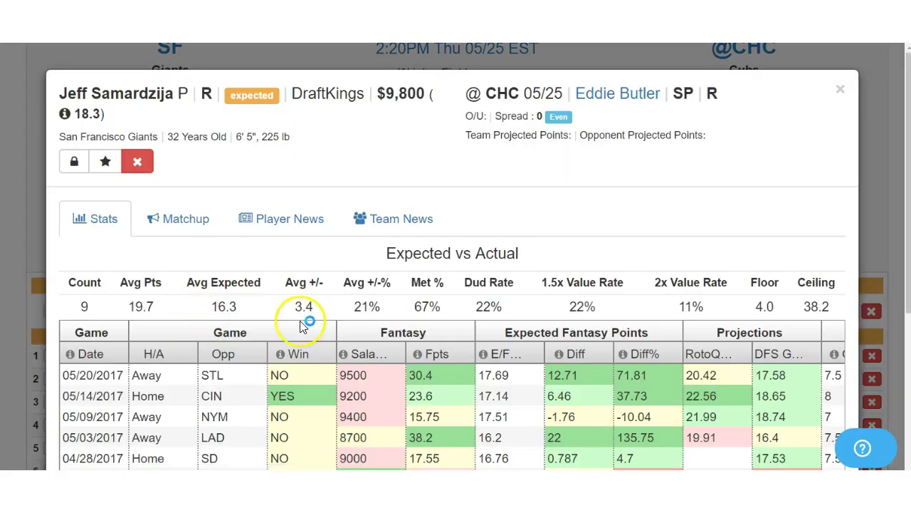
pyautogui.scroll(-2, 443, 392)
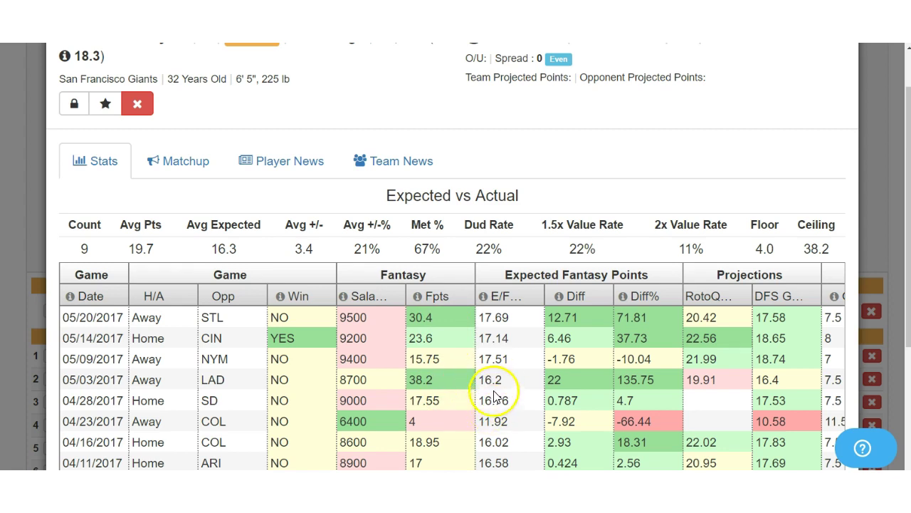
pyautogui.scroll(1, 470, 342)
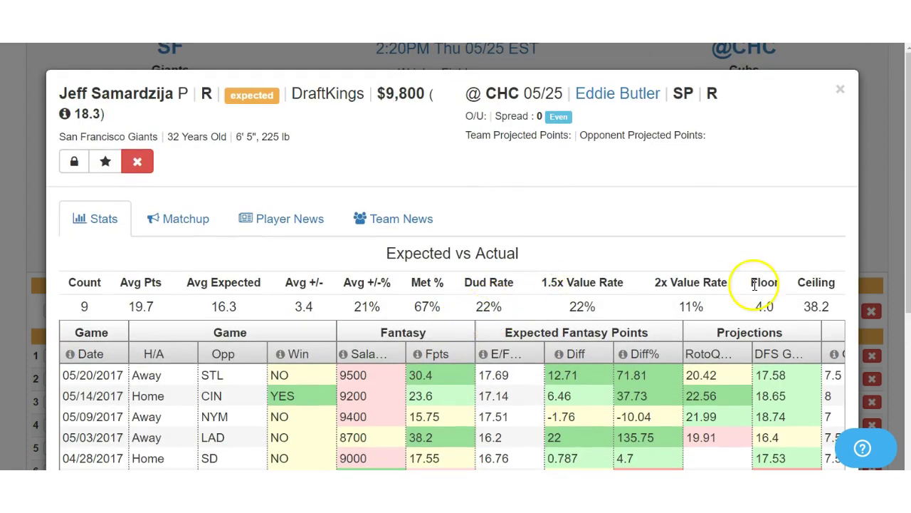
pyautogui.click(841, 90)
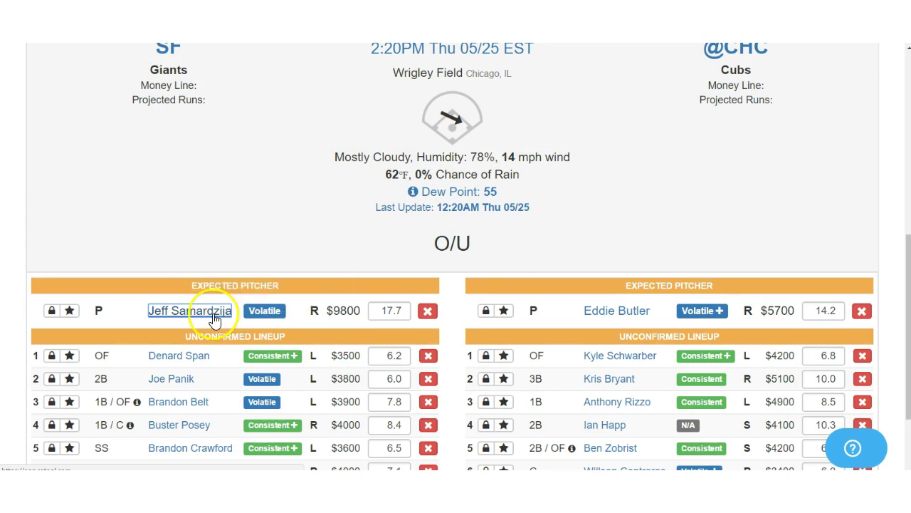
# - Check Eddie Butler's expected-versus-actual stats, close his player card, and look over the SF@CHC unconfirmed lineups
pyautogui.click(604, 315)
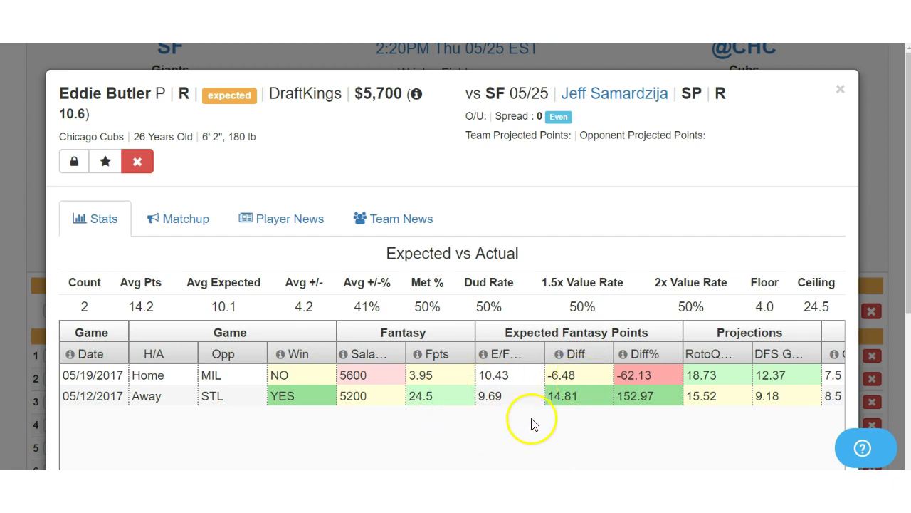
pyautogui.click(841, 91)
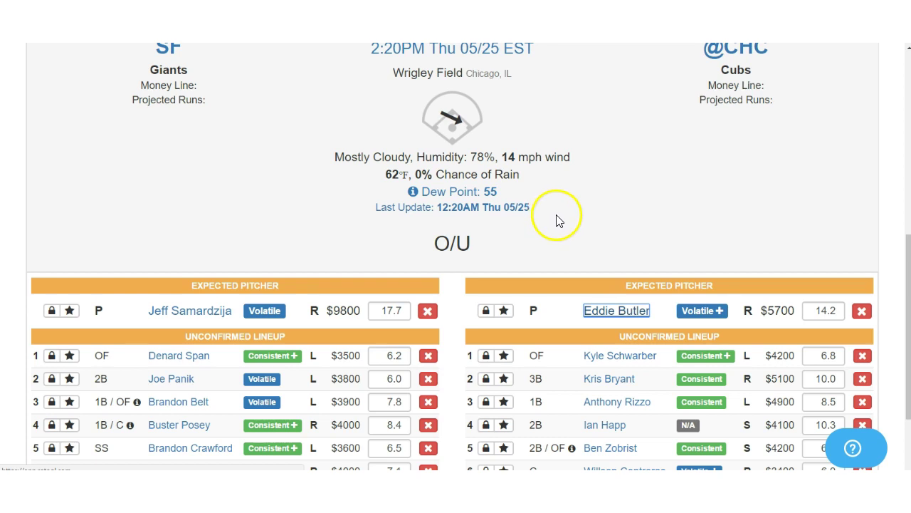
pyautogui.scroll(-1, 556, 213)
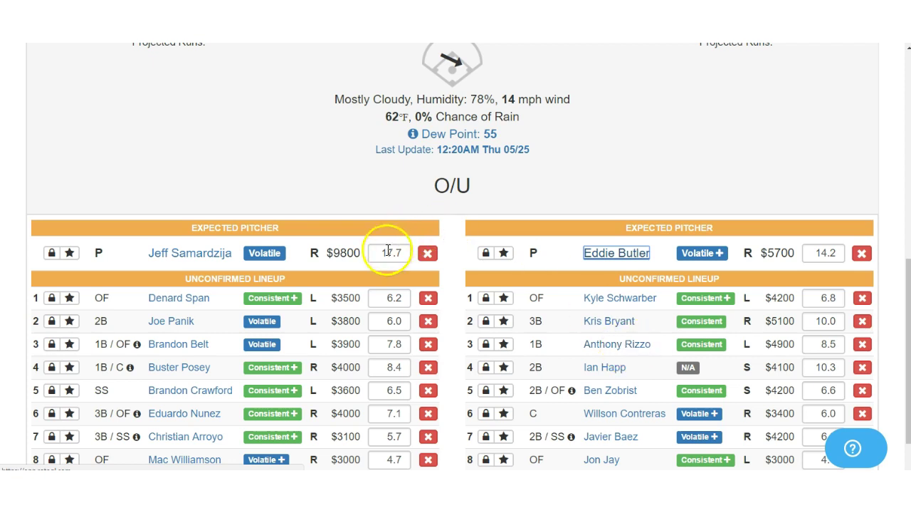
# - Reopen Jeff Samardzija's player card, go through his full game log again, and close the card
pyautogui.click(216, 258)
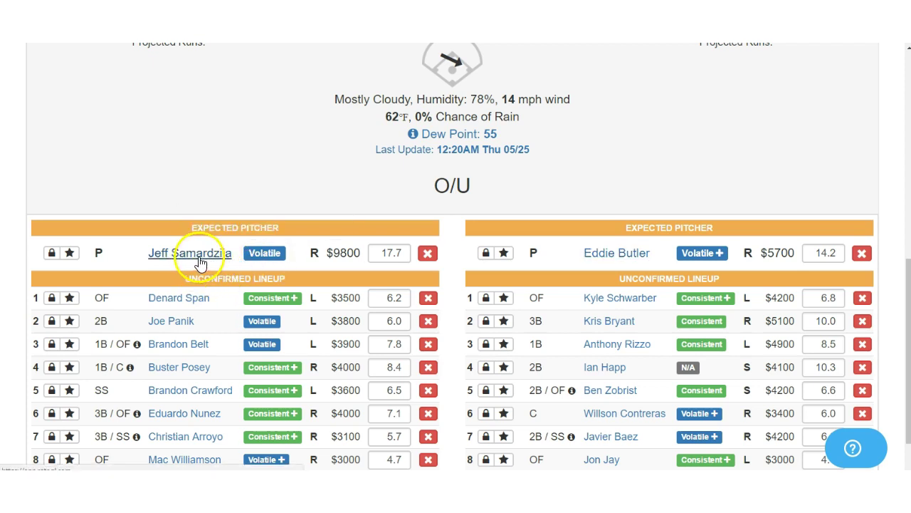
pyautogui.click(193, 261)
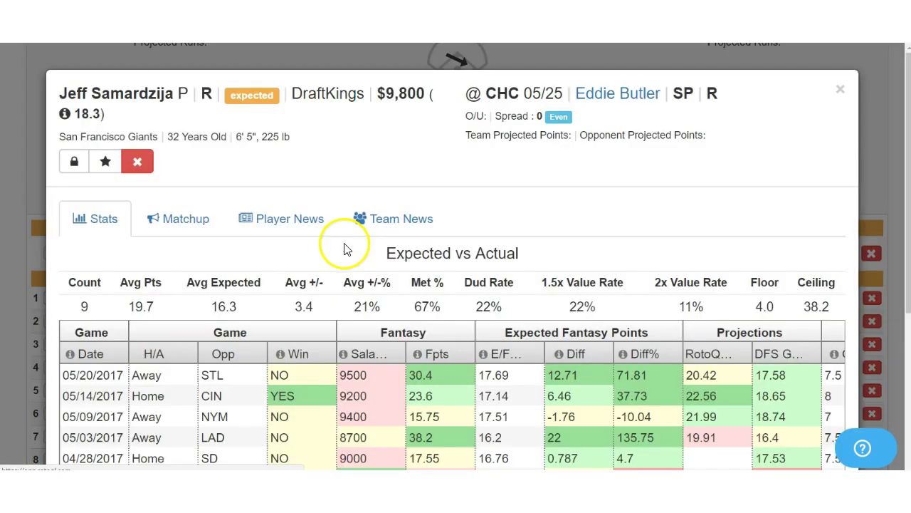
pyautogui.scroll(-3, 382, 253)
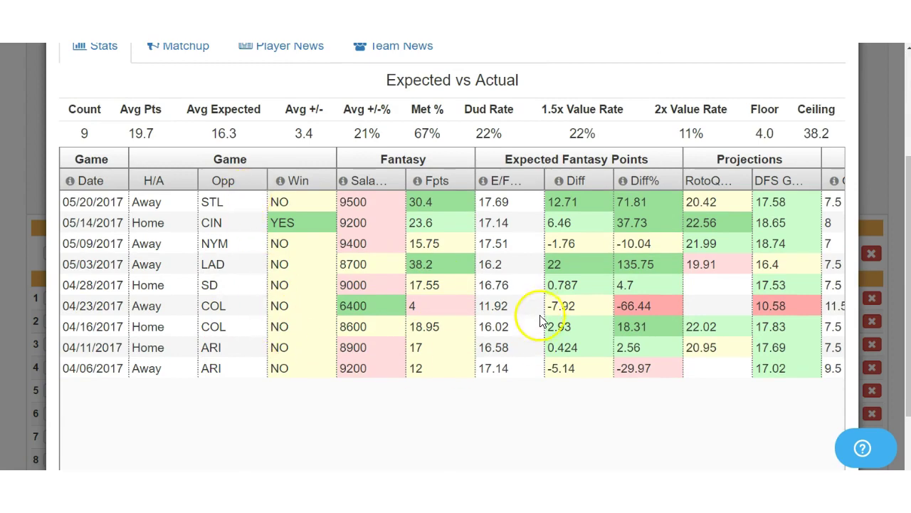
pyautogui.scroll(3, 646, 277)
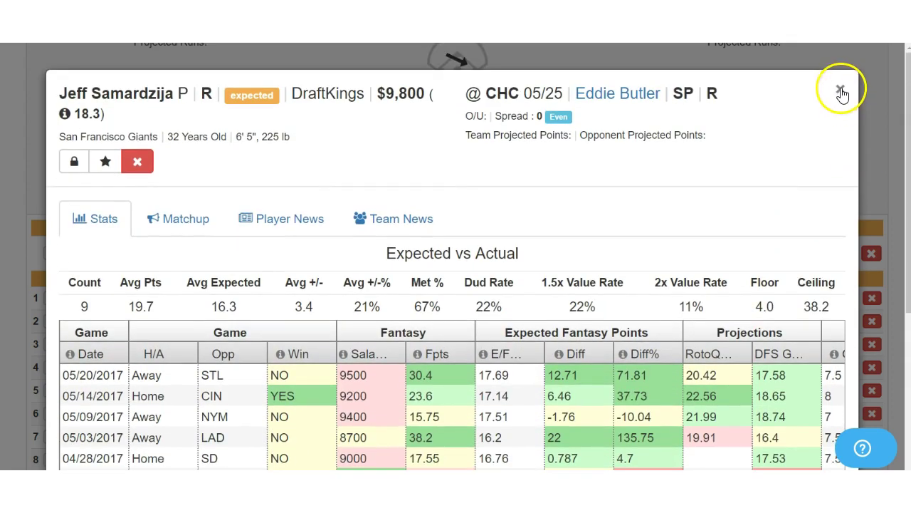
pyautogui.click(840, 90)
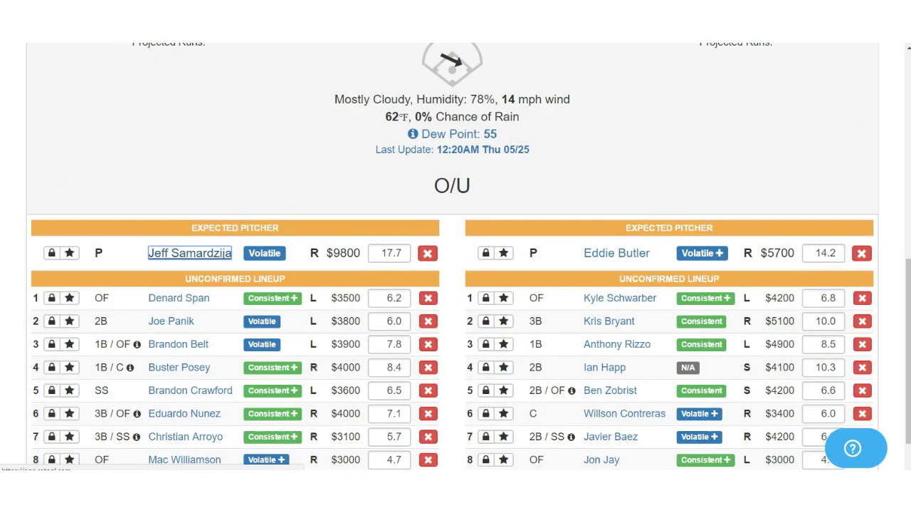
# - Open the CIN@CLE matchup and check its weather, rain risk and expected pitchers
pyautogui.scroll(5, 314, 222)
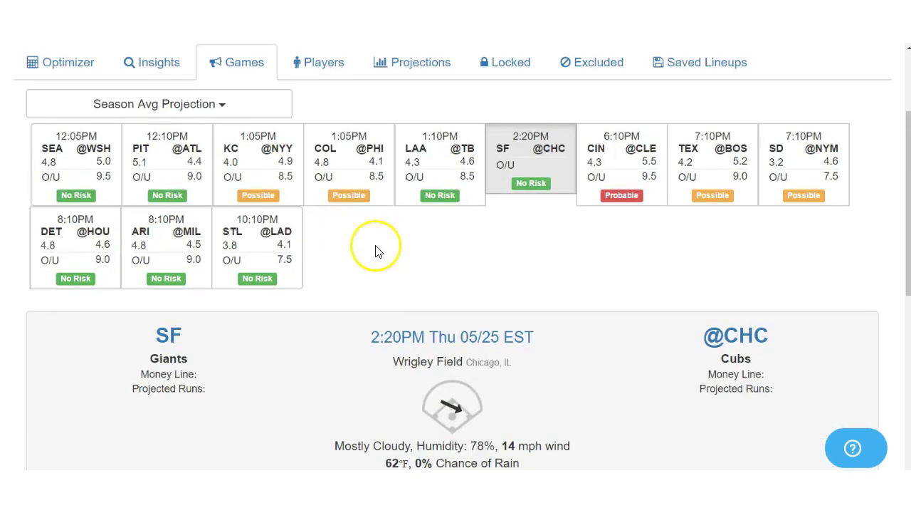
pyautogui.click(626, 171)
pyautogui.scroll(-4, 417, 261)
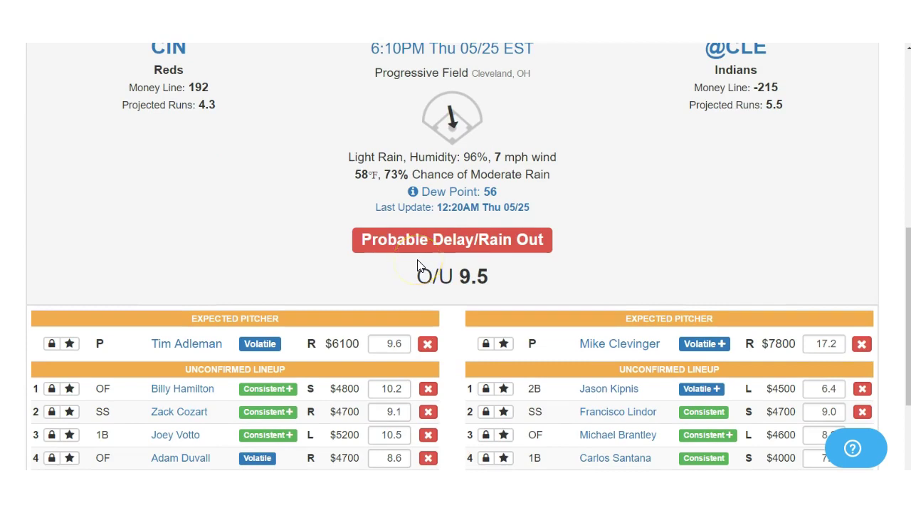
# - Switch to DraftKings, filter the available pitchers to the CIN@CLE 05/25 6:10 pm game, and return to the RotoQL matchup
pyautogui.scroll(1, 418, 267)
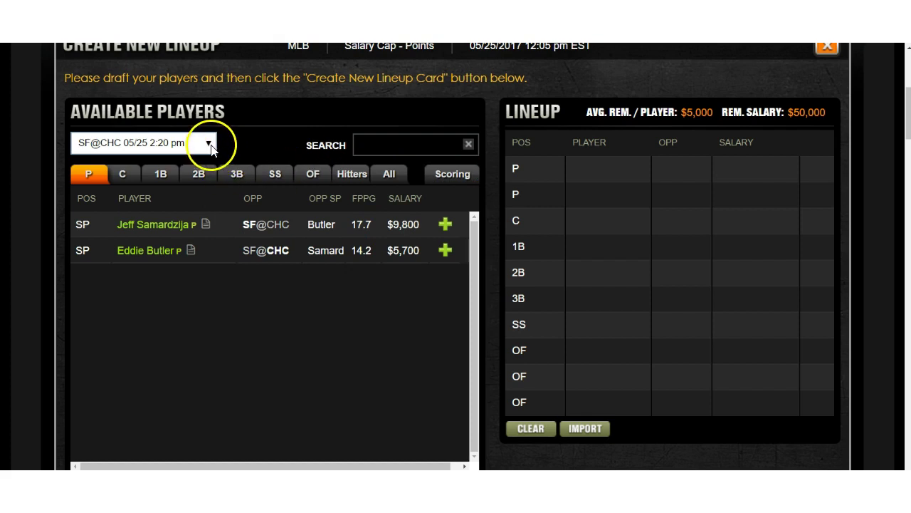
pyautogui.click(209, 144)
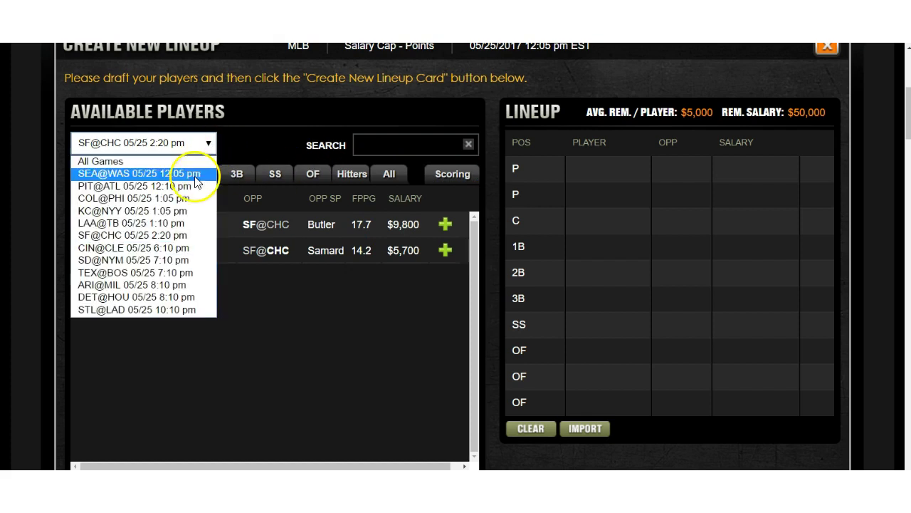
pyautogui.click(160, 247)
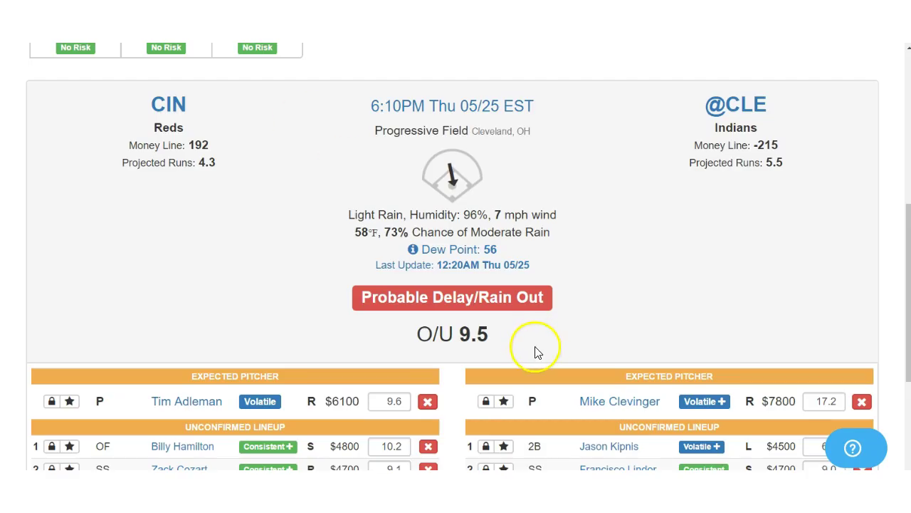
# - Review Mike Clevinger's expected-versus-actual stats and game log, and close his player card
pyautogui.scroll(-3, 601, 372)
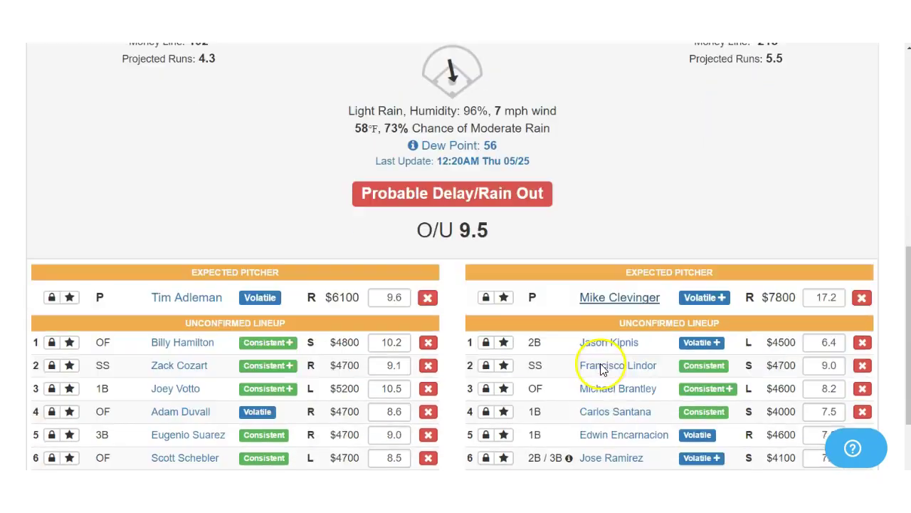
pyautogui.click(604, 289)
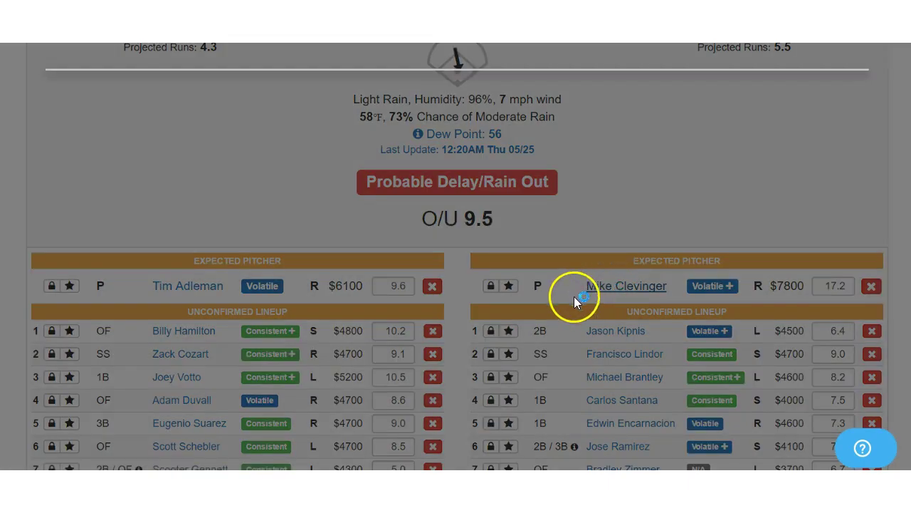
pyautogui.scroll(-1, 577, 309)
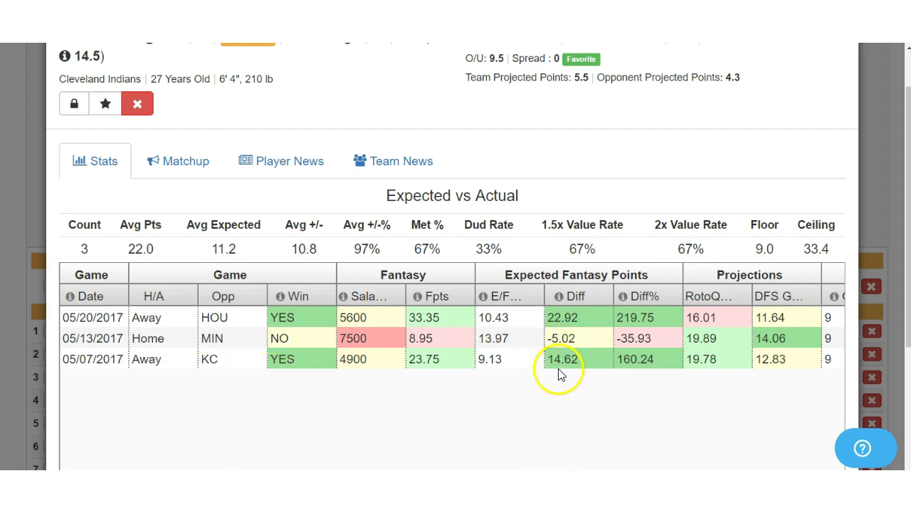
pyautogui.scroll(2, 638, 356)
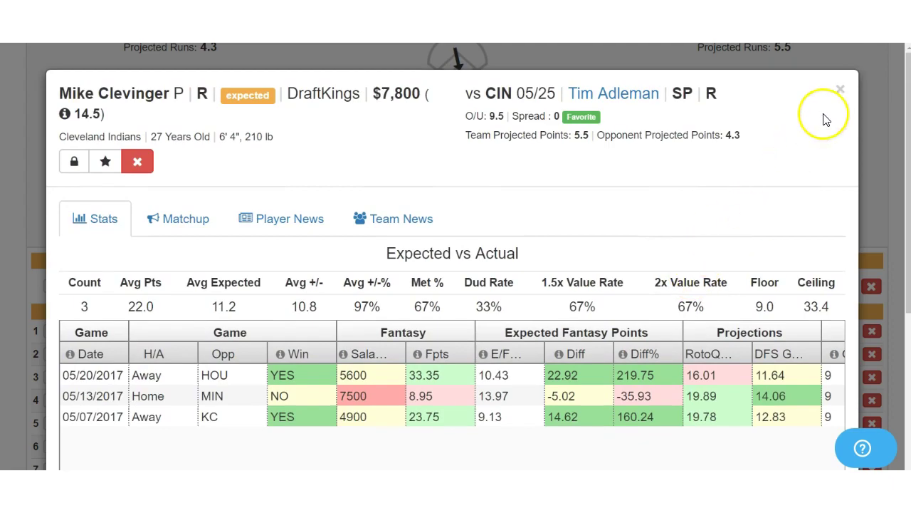
pyautogui.click(841, 90)
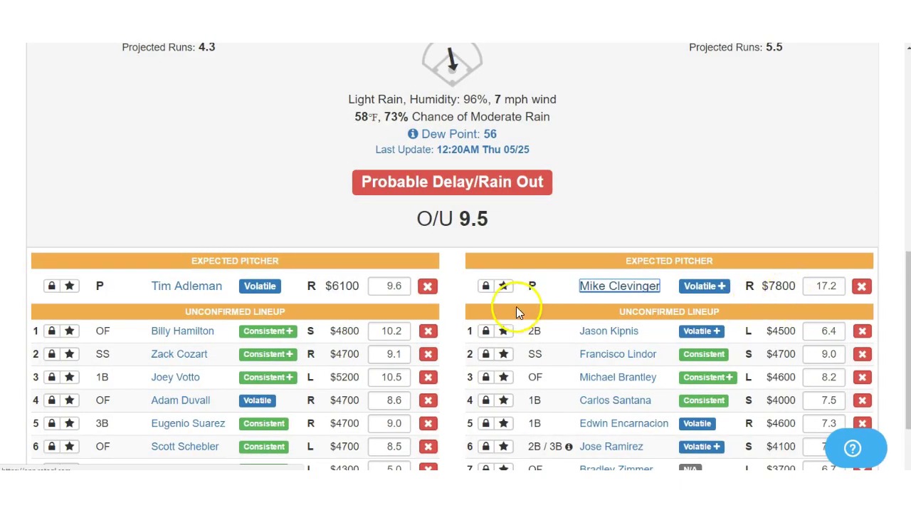
# - Look over the CIN@CLE lineups, review Tim Adleman's expected-versus-actual stats and game log, and close his player card
pyautogui.scroll(-1, 526, 310)
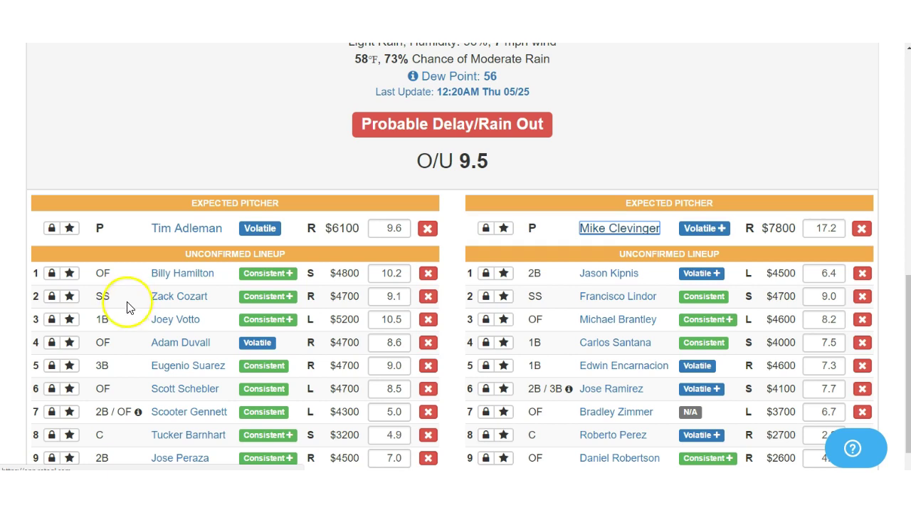
pyautogui.click(199, 229)
pyautogui.scroll(-2, 256, 253)
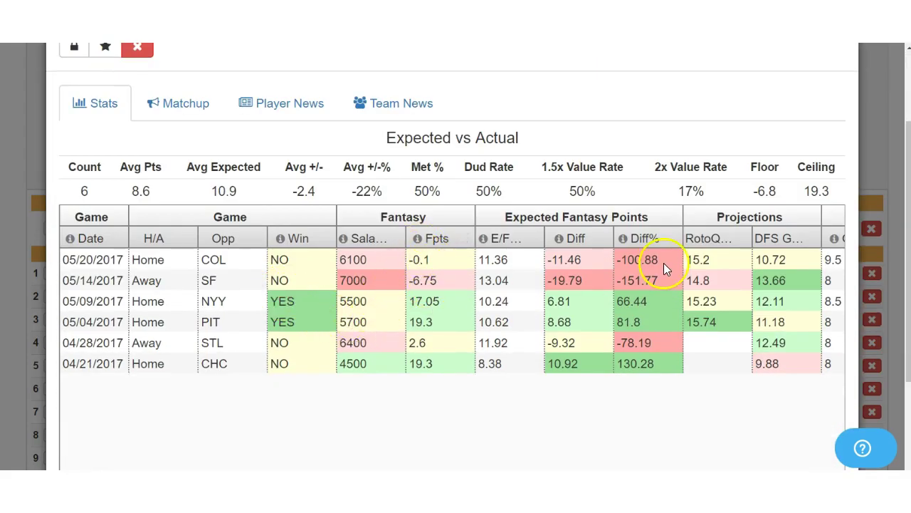
pyautogui.scroll(2, 663, 263)
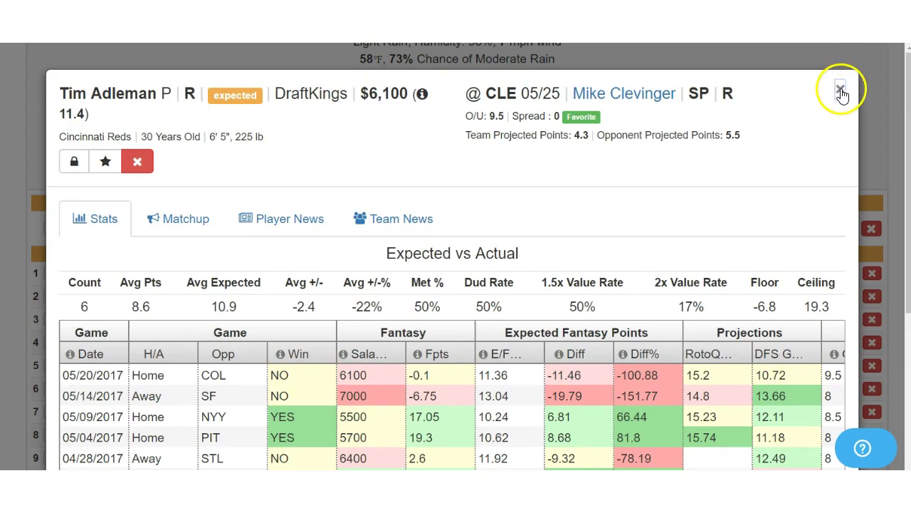
pyautogui.click(840, 92)
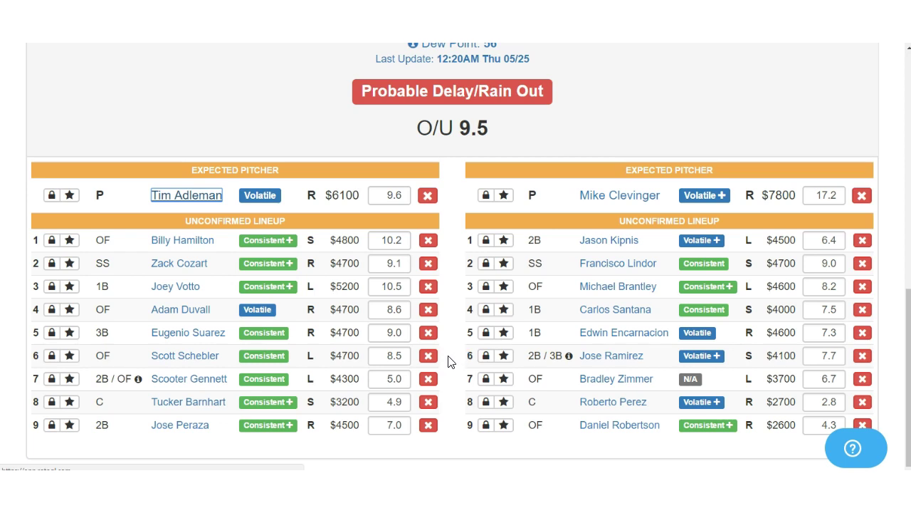
# - Open the TEX@BOS matchup and check its weather, rain risk and expected pitchers
pyautogui.scroll(8, 372, 352)
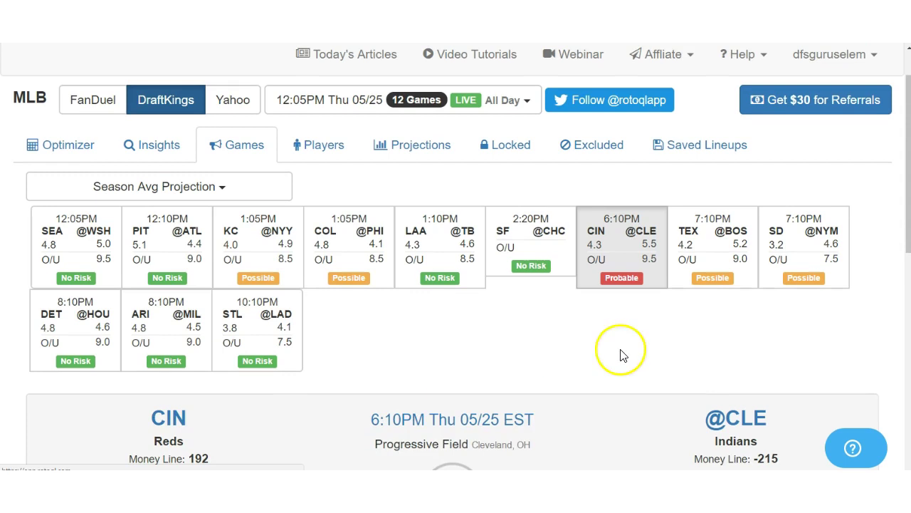
pyautogui.click(728, 258)
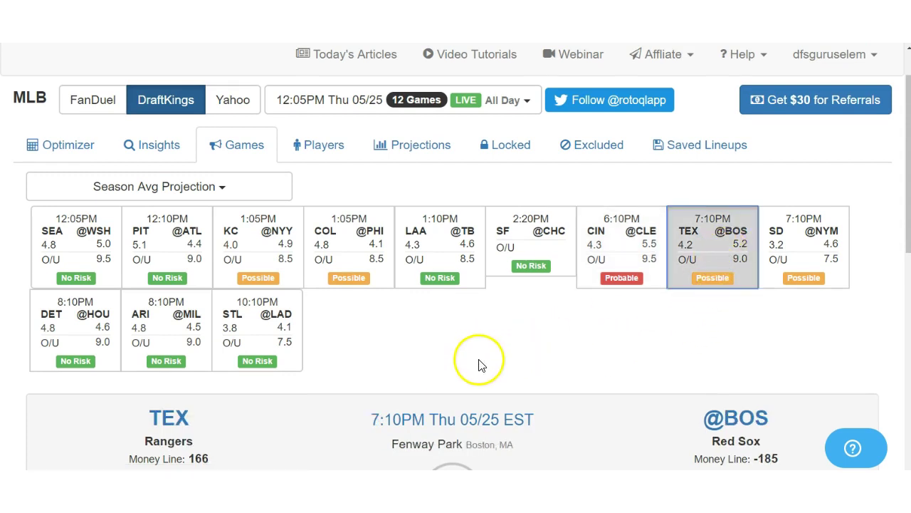
pyautogui.scroll(-5, 479, 364)
# - Switch to DraftKings, filter the available pitchers to the TEX@BOS 05/25 7:10 pm game, and return to the RotoQL matchup
pyautogui.click(499, 369)
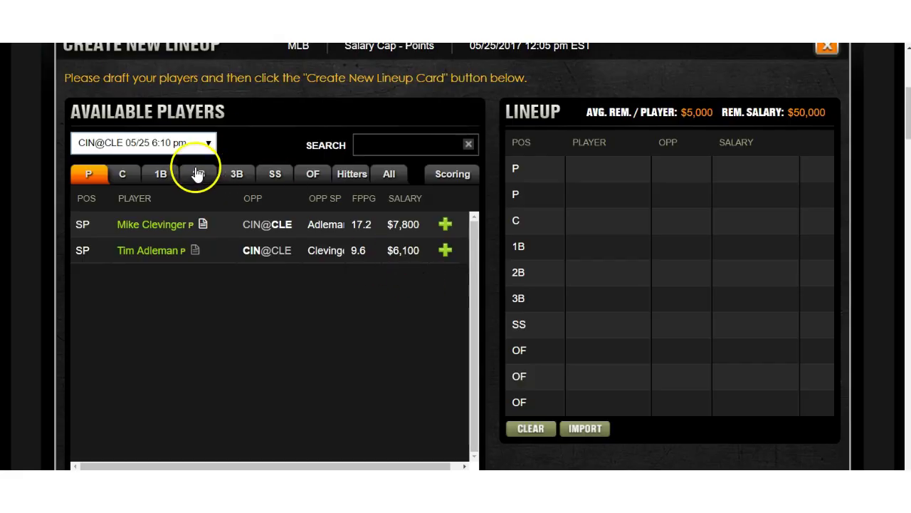
pyautogui.click(208, 143)
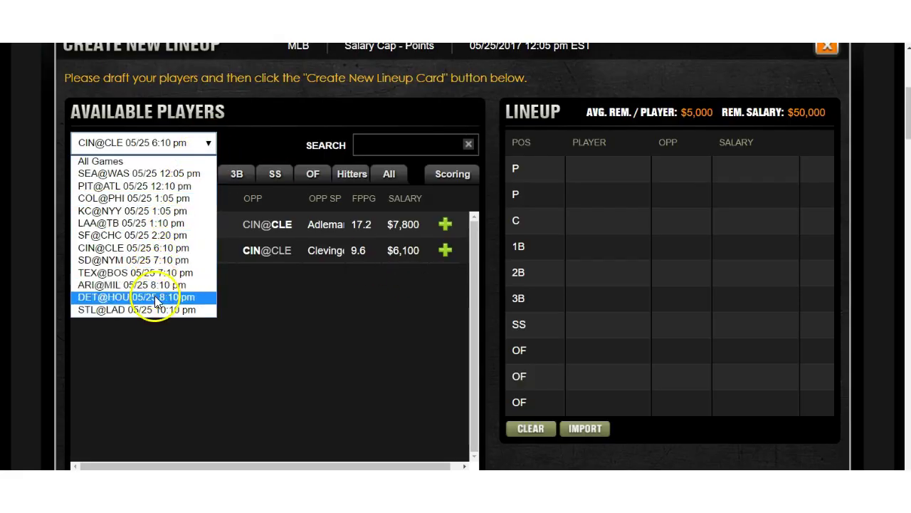
pyautogui.click(155, 274)
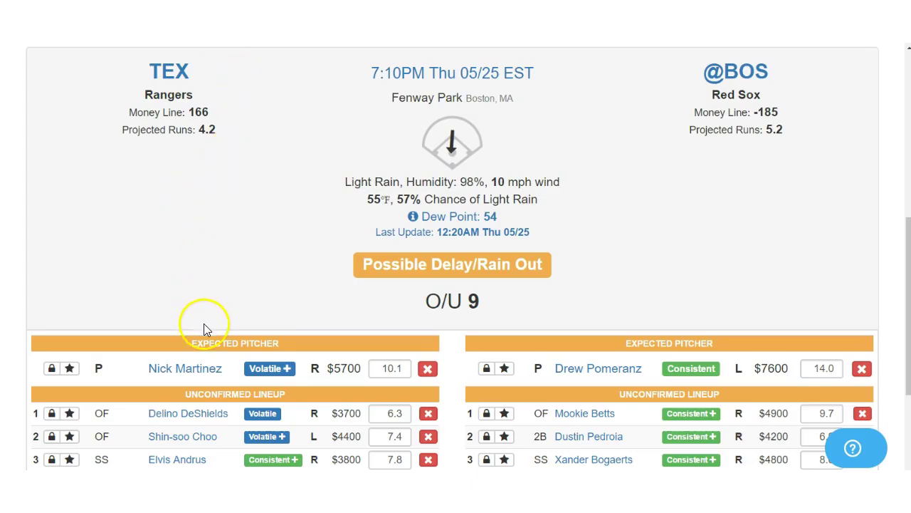
# - Review Nick Martinez's expected-versus-actual stats and recent games, and close his player card
pyautogui.click(191, 377)
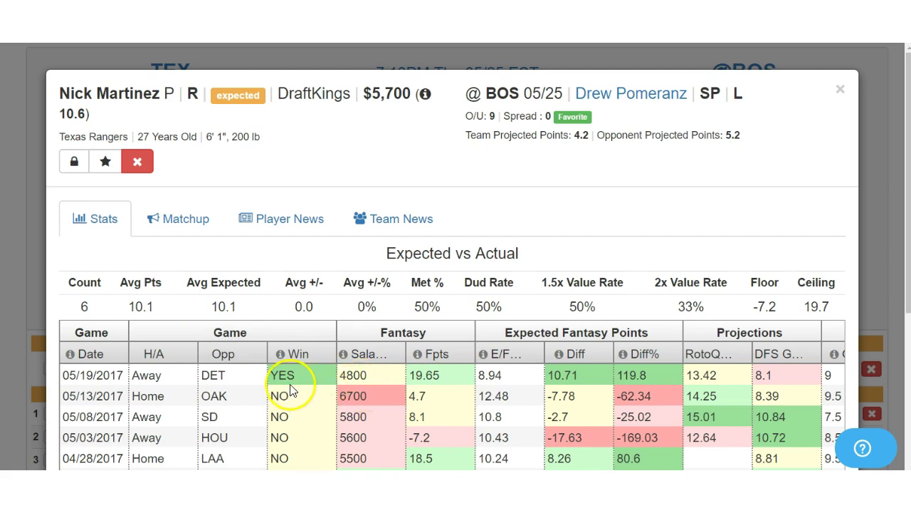
pyautogui.click(838, 89)
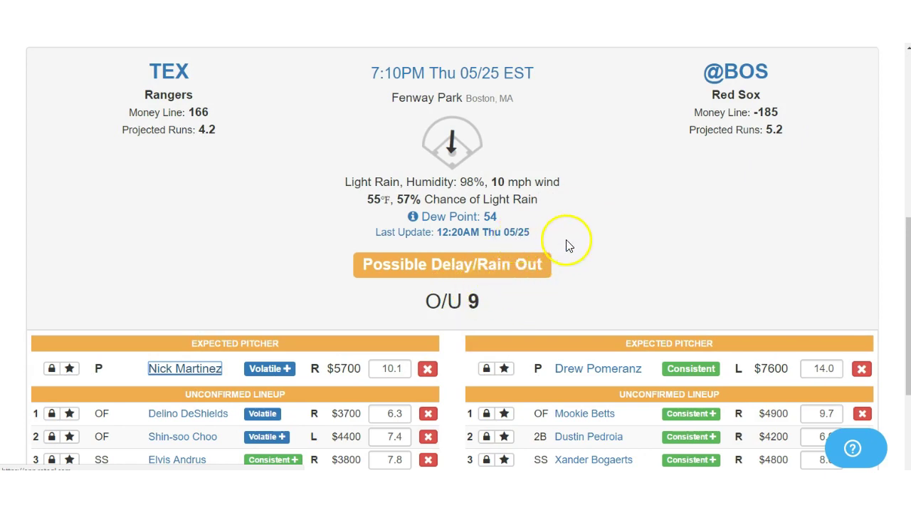
# - Review Drew Pomeranz's expected-versus-actual stats and game log, and close his player card
pyautogui.scroll(-1, 573, 243)
pyautogui.click(612, 315)
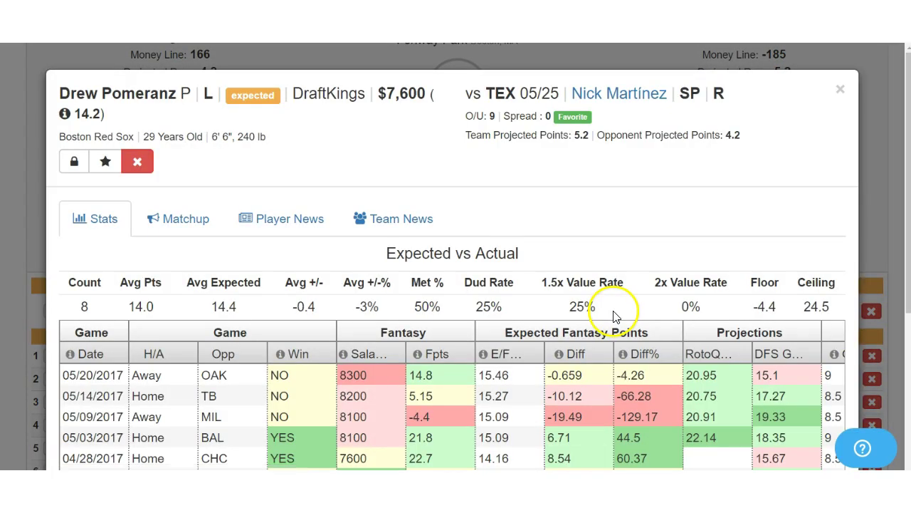
pyautogui.scroll(-1, 602, 326)
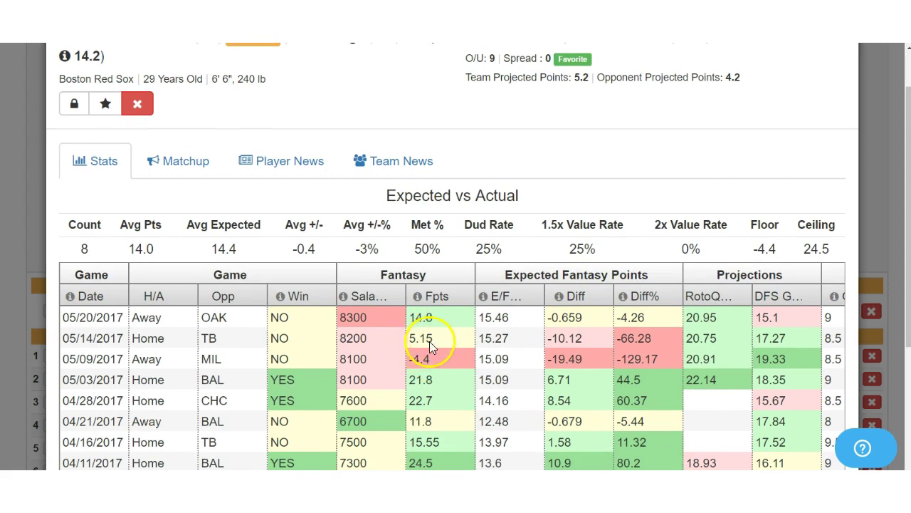
pyautogui.click(422, 367)
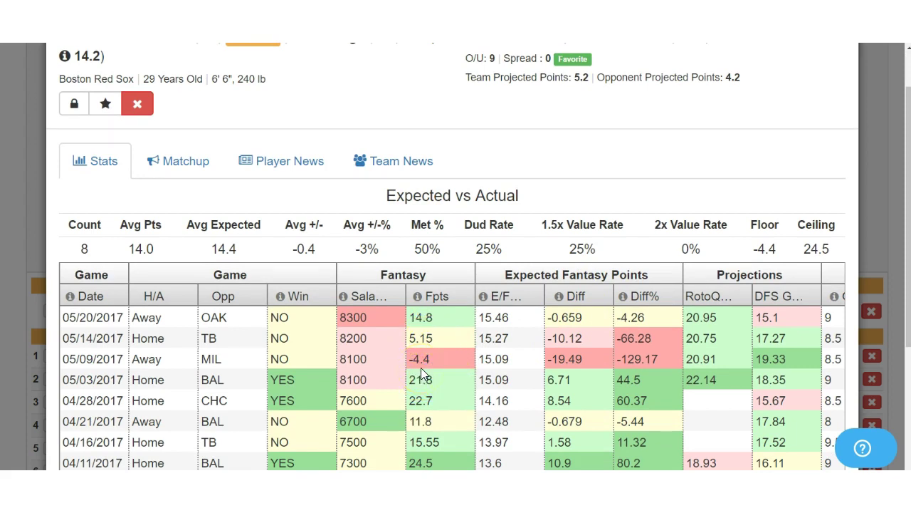
pyautogui.scroll(-1, 437, 421)
pyautogui.scroll(-2, 438, 420)
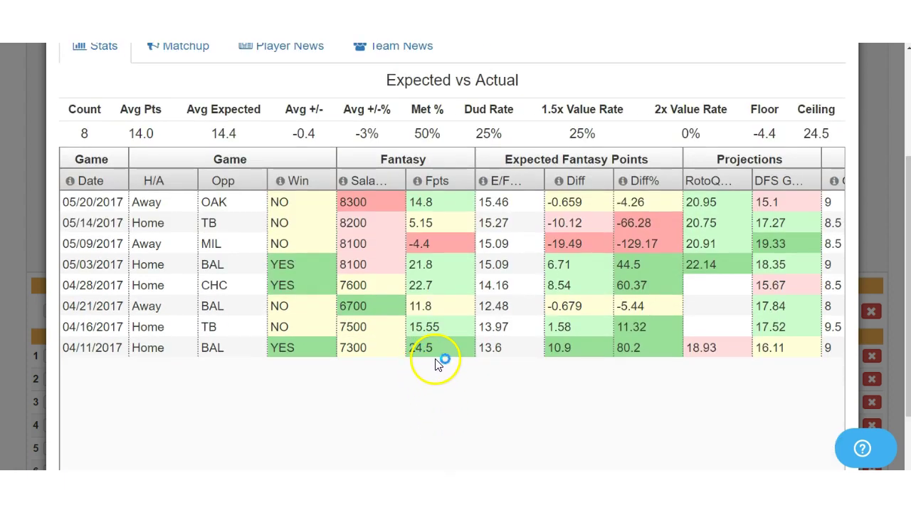
pyautogui.scroll(5, 583, 329)
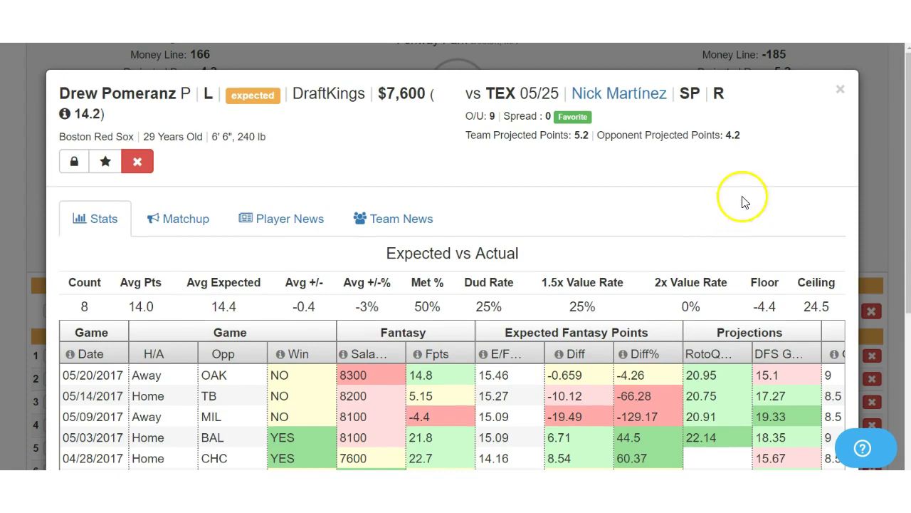
pyautogui.click(838, 89)
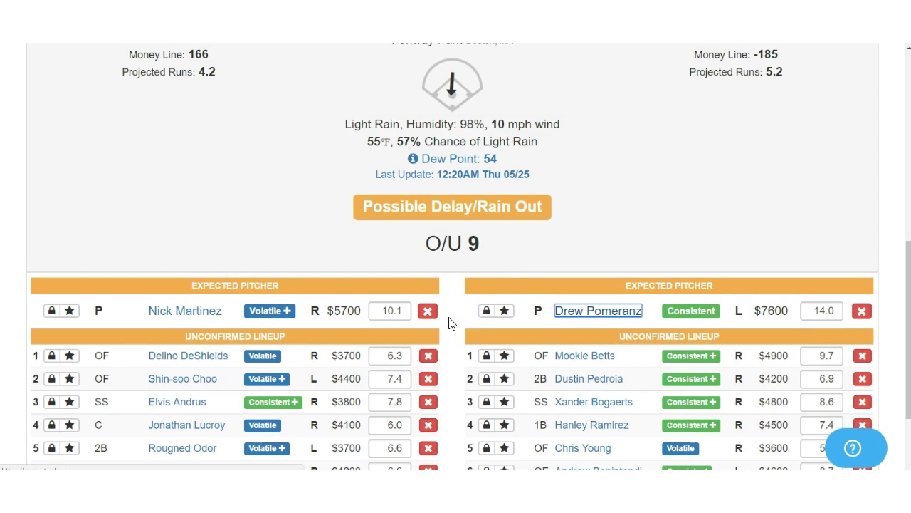
# - Look over the TEX@BOS pitchers and unconfirmed lineups, and mark Drew Pomeranz as a favorite
pyautogui.click(449, 318)
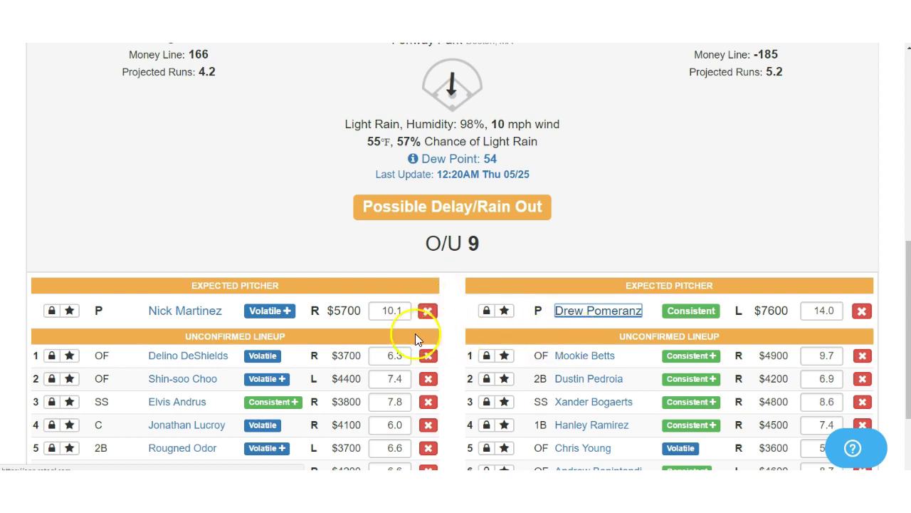
pyautogui.scroll(-1, 455, 284)
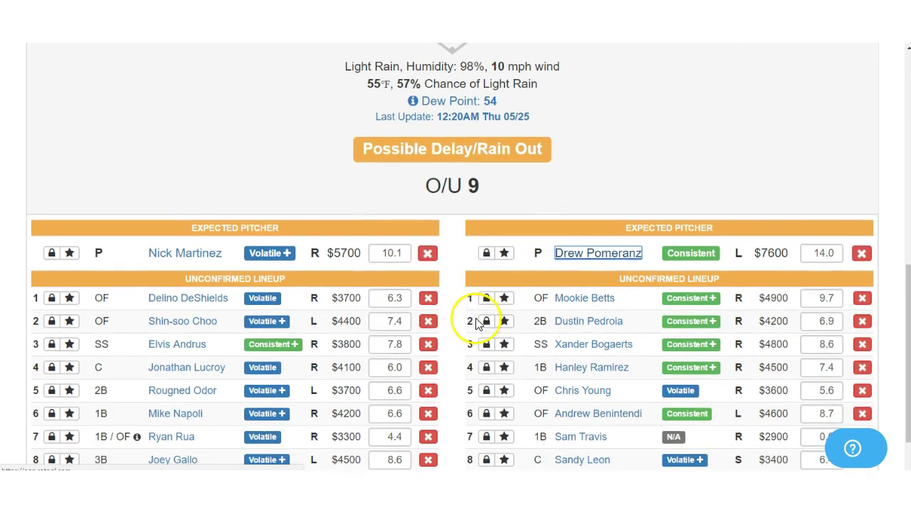
pyautogui.scroll(2, 504, 354)
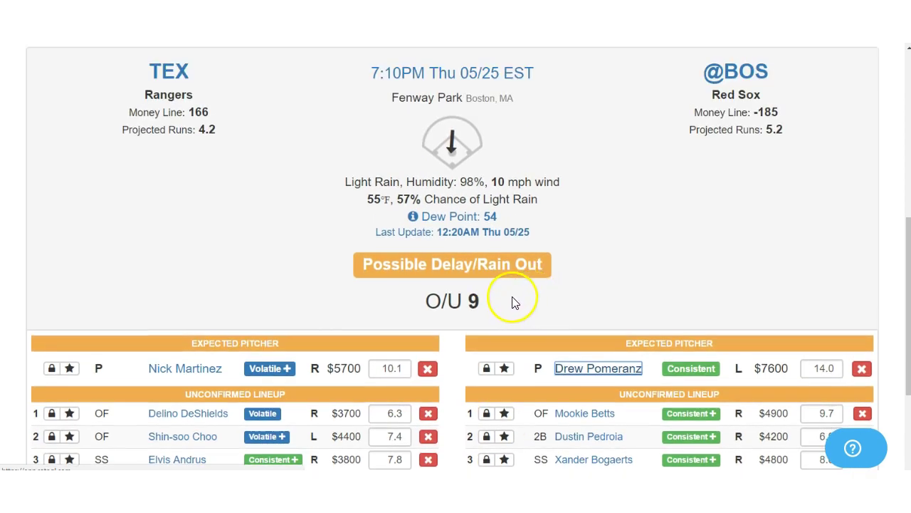
pyautogui.click(505, 368)
# - Open the SD@NYM matchup, check its weather and expected pitchers, and mark Jacob deGrom as a favorite
pyautogui.scroll(4, 556, 321)
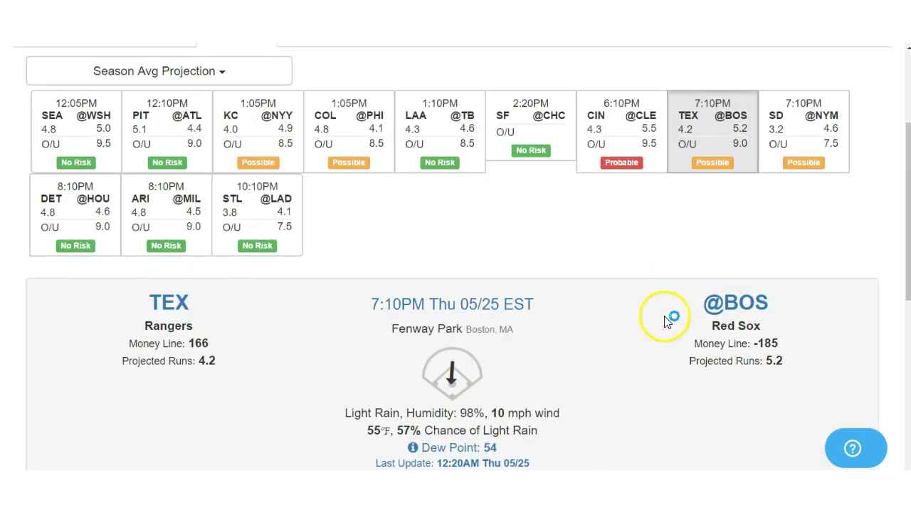
pyautogui.click(800, 149)
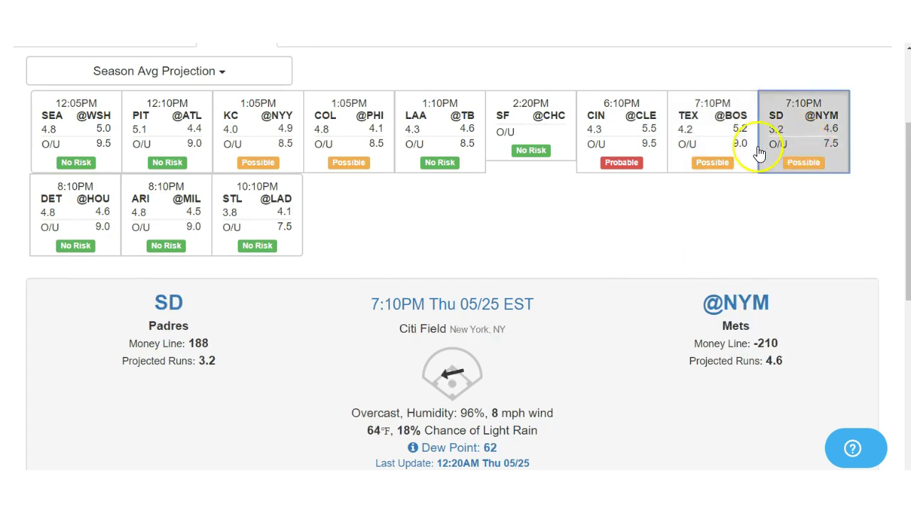
pyautogui.scroll(-3, 428, 248)
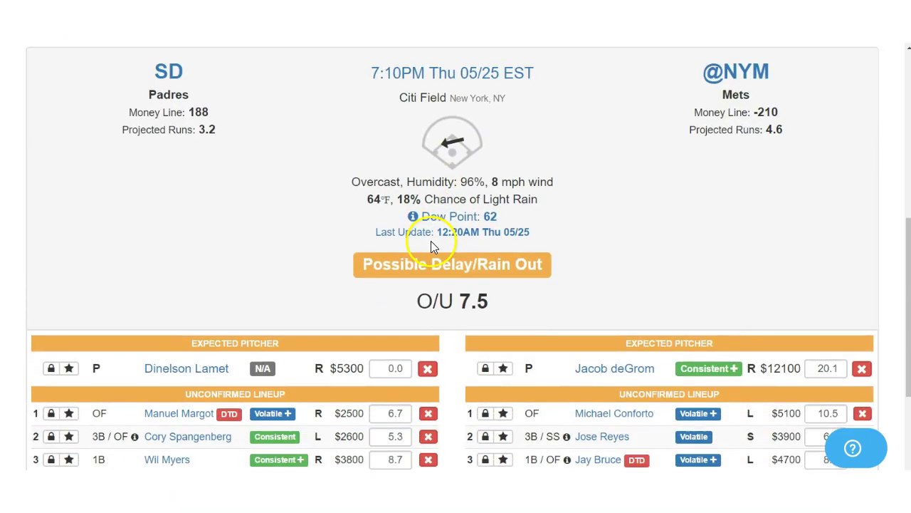
pyautogui.click(507, 371)
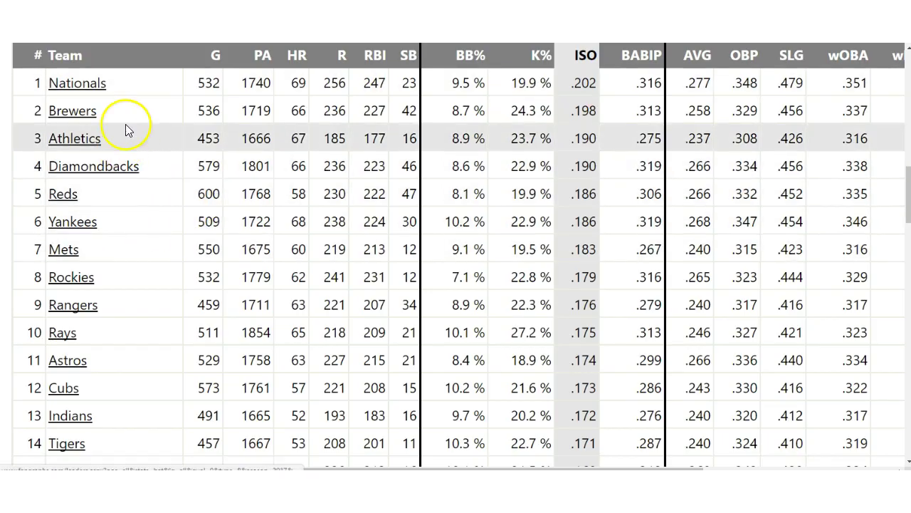
# - Switch to the FanGraphs team batting table and examine where the Padres rank against other teams in ISO and strikeout rate
pyautogui.scroll(-3, 119, 313)
pyautogui.scroll(-4, 121, 338)
pyautogui.scroll(1, 128, 289)
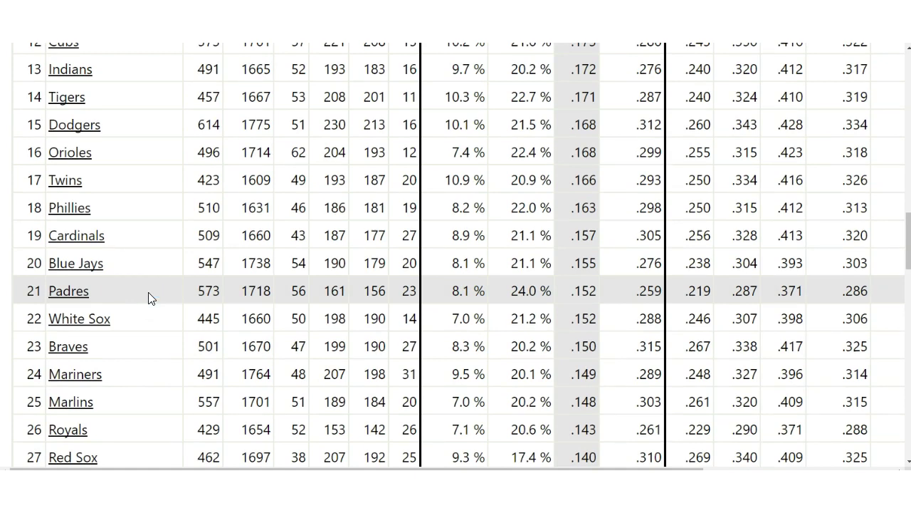
pyautogui.scroll(5, 148, 298)
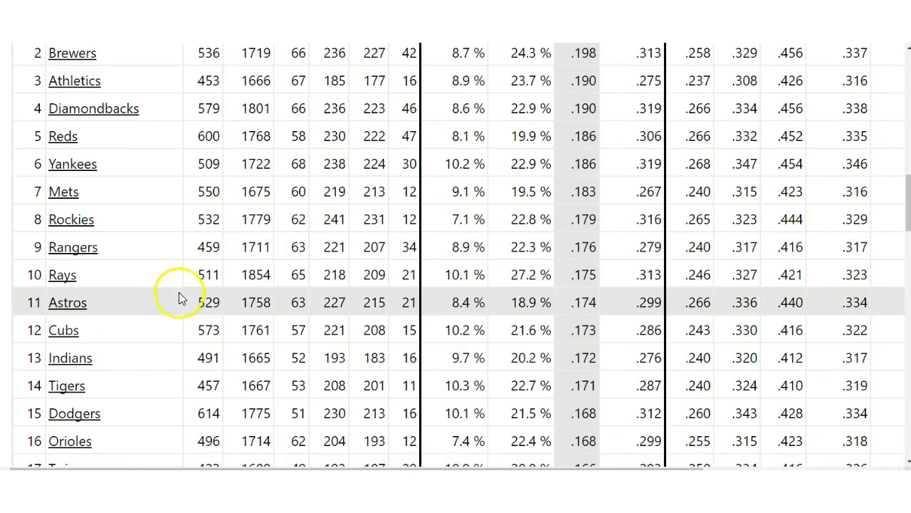
pyautogui.scroll(1, 228, 301)
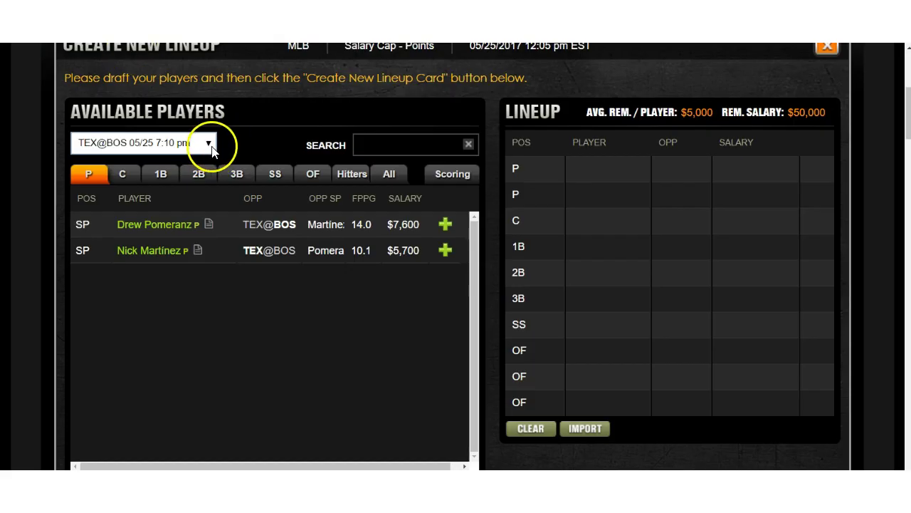
# - Filter the available pitchers in DraftKings to the SD@NYM 05/25 7:10 pm game, and look over that game's lineups in RotoQL
pyautogui.click(212, 143)
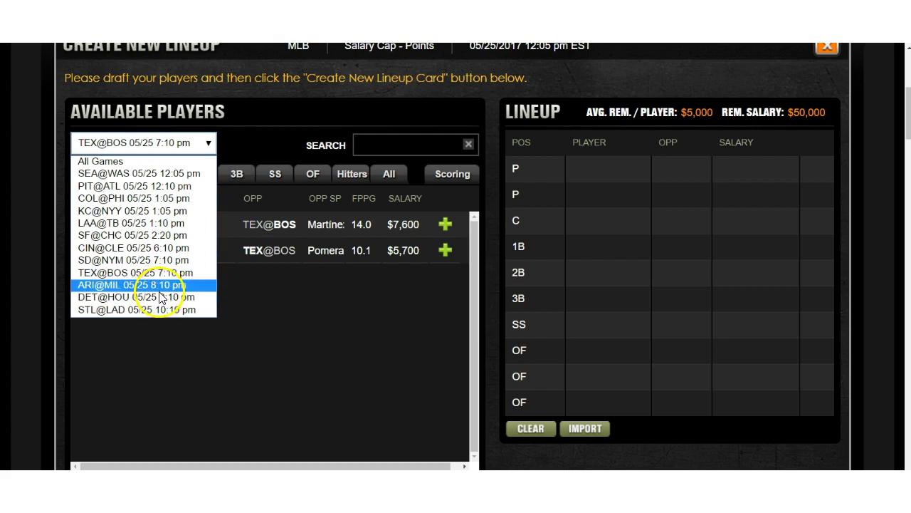
pyautogui.click(170, 260)
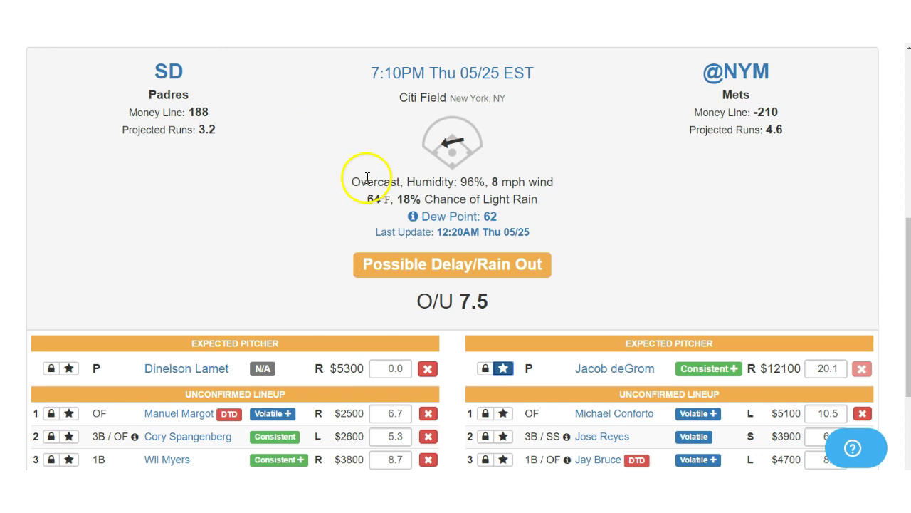
pyautogui.scroll(-3, 285, 179)
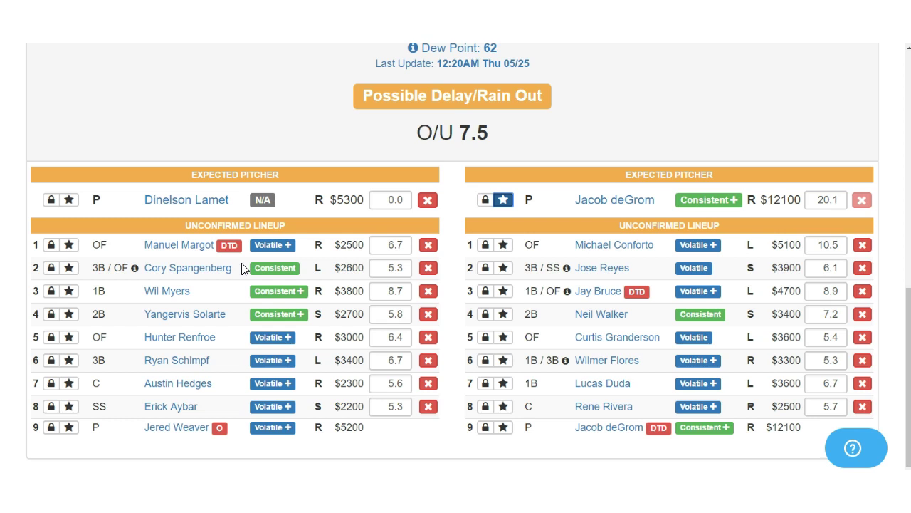
pyautogui.moveTo(539, 287)
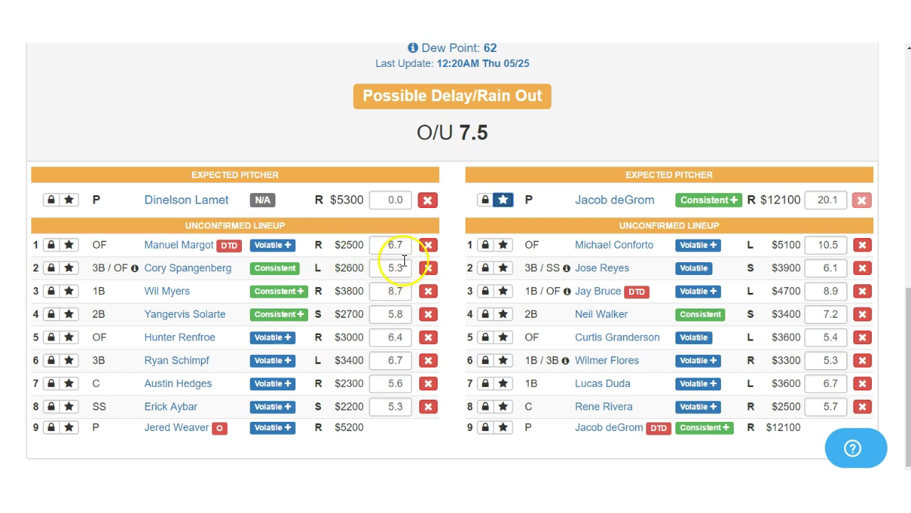
# - Open the DET@HOU matchup and check its weather, over/under and expected pitchers
pyautogui.scroll(5, 448, 265)
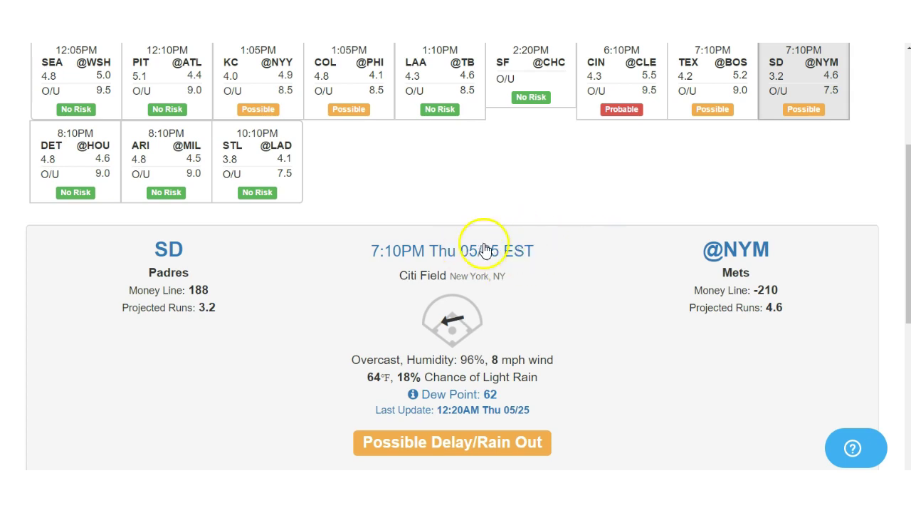
pyautogui.click(64, 169)
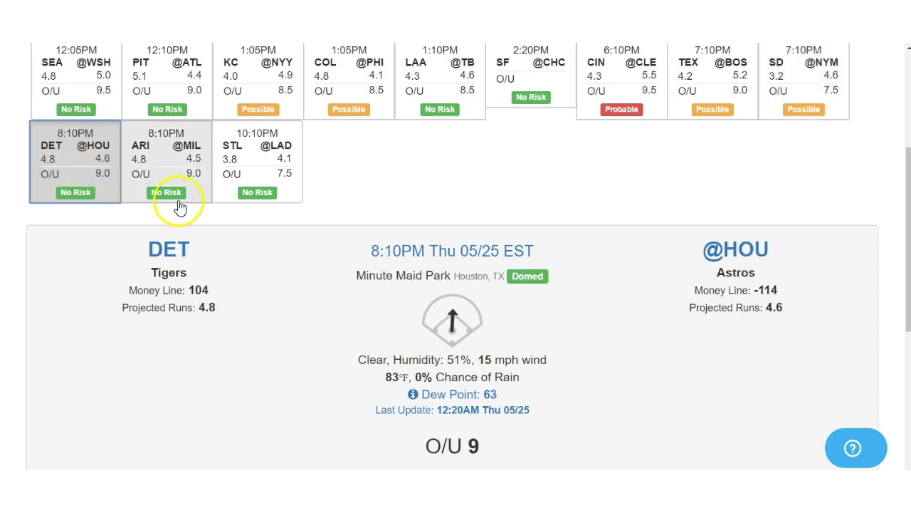
pyautogui.scroll(-2, 203, 208)
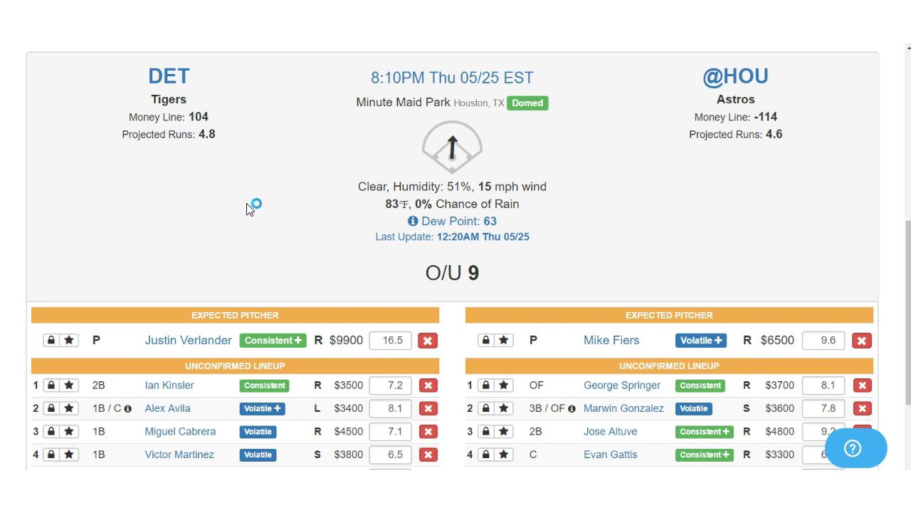
# - Switch to DraftKings, filter the available pitchers to the DET@HOU 05/25 8:10 pm game, and return to the RotoQL matchup
pyautogui.click(37, 139)
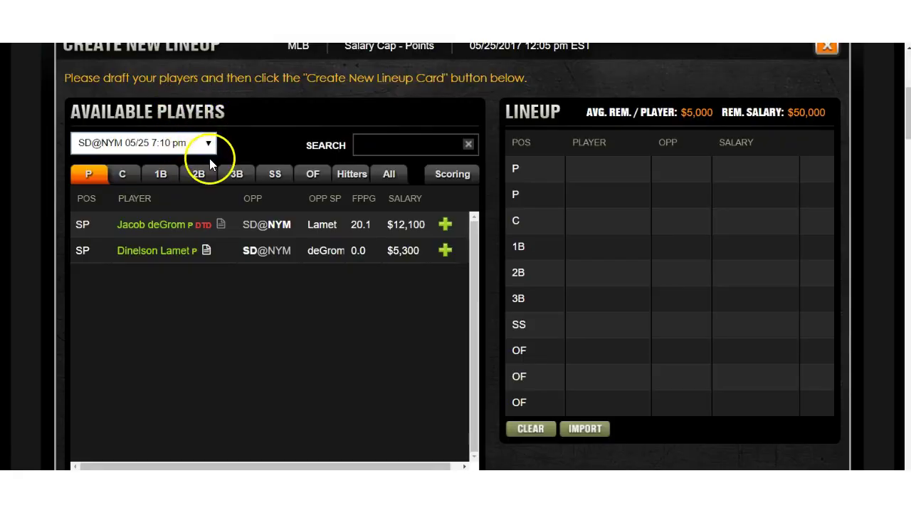
pyautogui.click(209, 151)
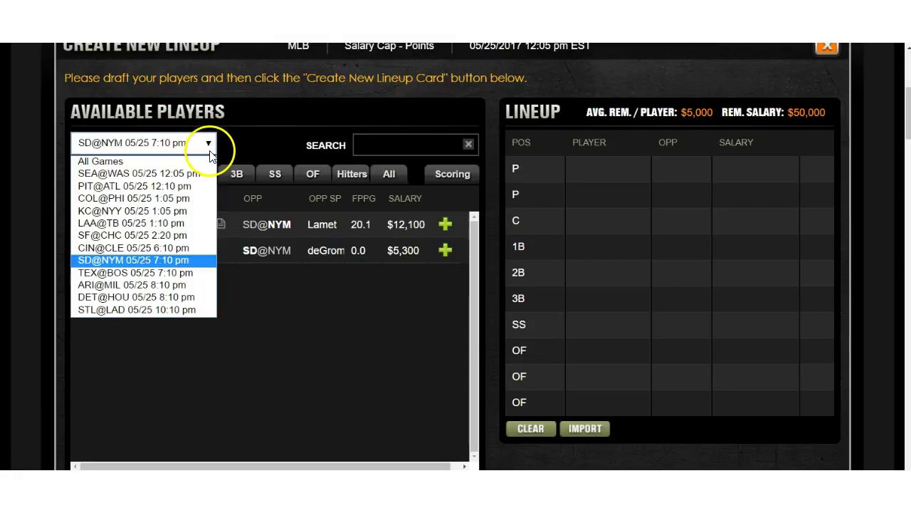
pyautogui.click(155, 297)
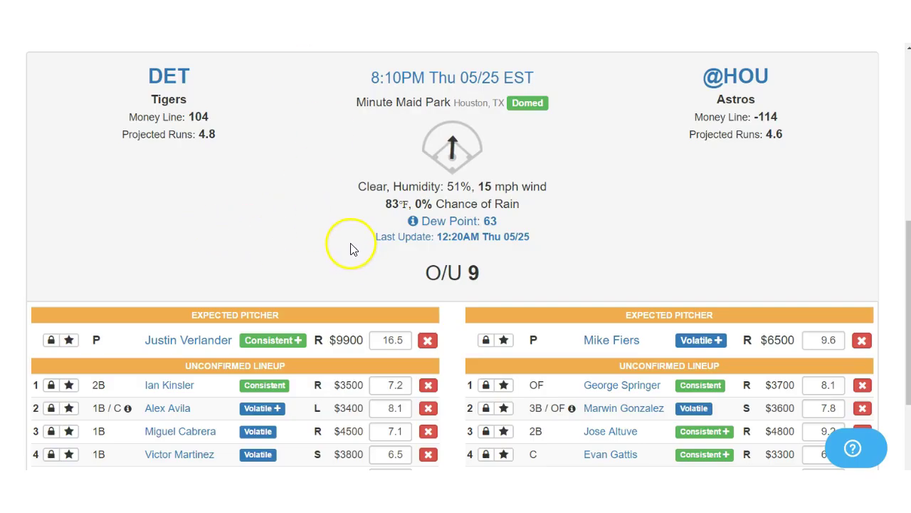
# - Review Justin Verlander's expected-versus-actual stats and game log, and close his player card
pyautogui.scroll(-1, 319, 244)
pyautogui.scroll(1, 319, 245)
pyautogui.click(194, 341)
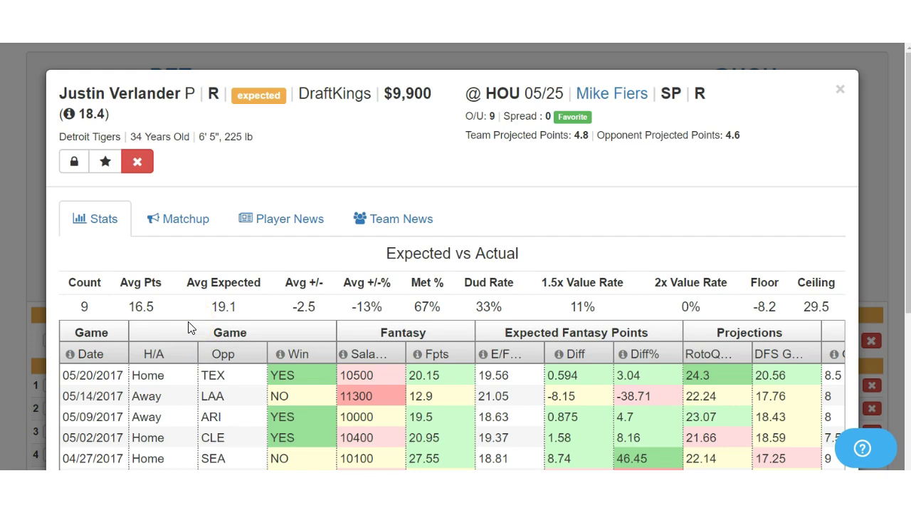
pyautogui.scroll(-3, 417, 334)
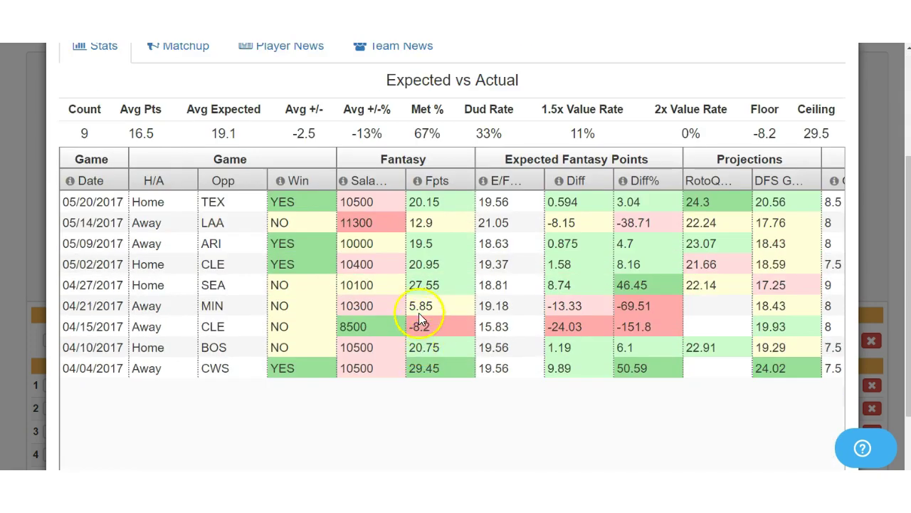
pyautogui.scroll(1, 419, 313)
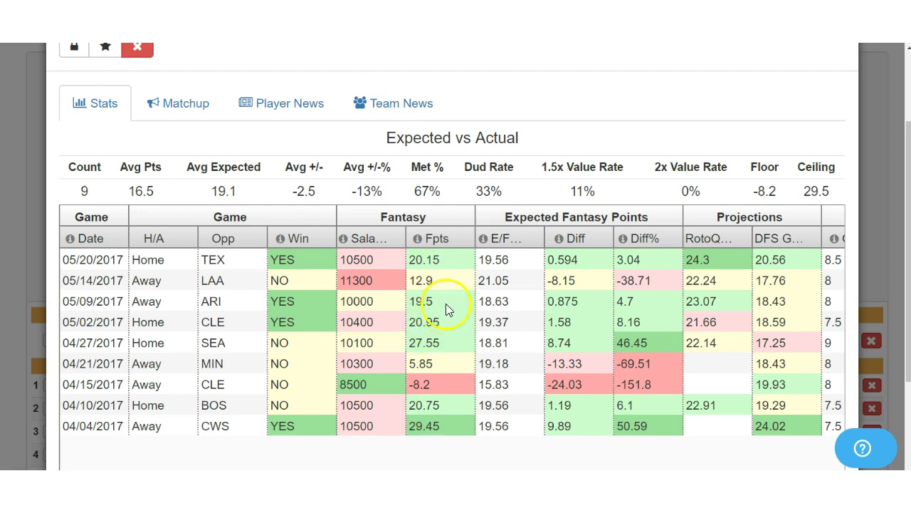
pyautogui.scroll(2, 769, 150)
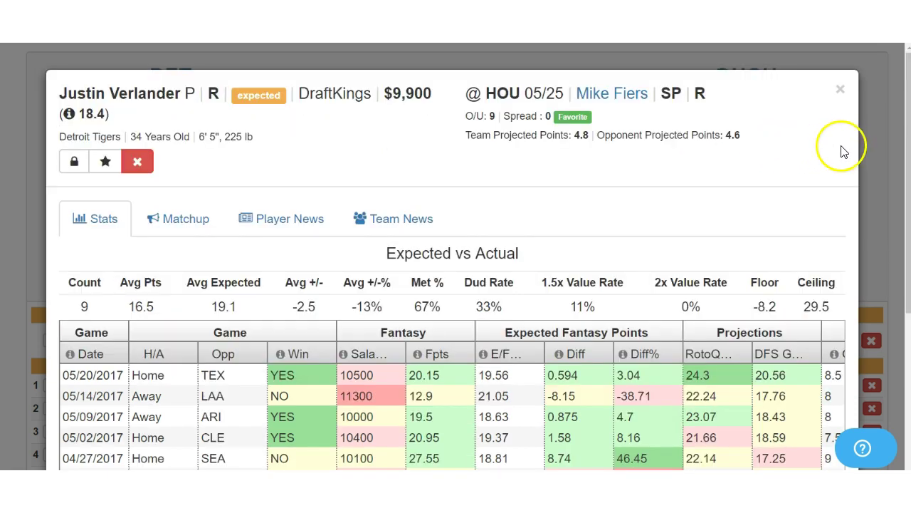
pyautogui.click(841, 91)
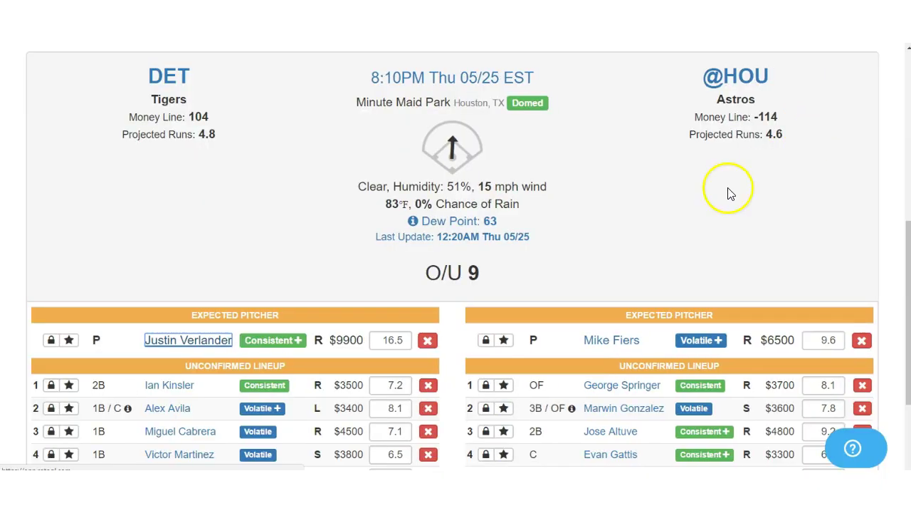
# - Look over the expected pitchers and unconfirmed lineups of the DET@HOU matchup
pyautogui.click(260, 235)
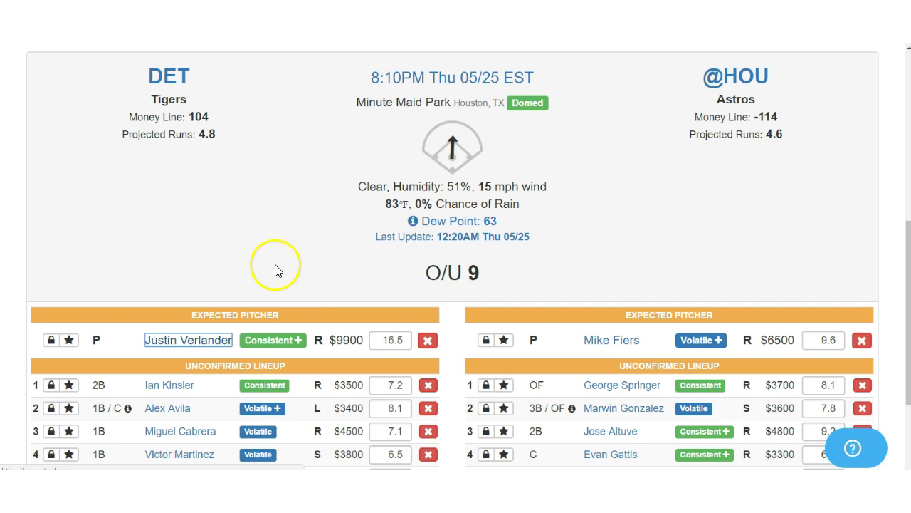
pyautogui.scroll(-1, 278, 262)
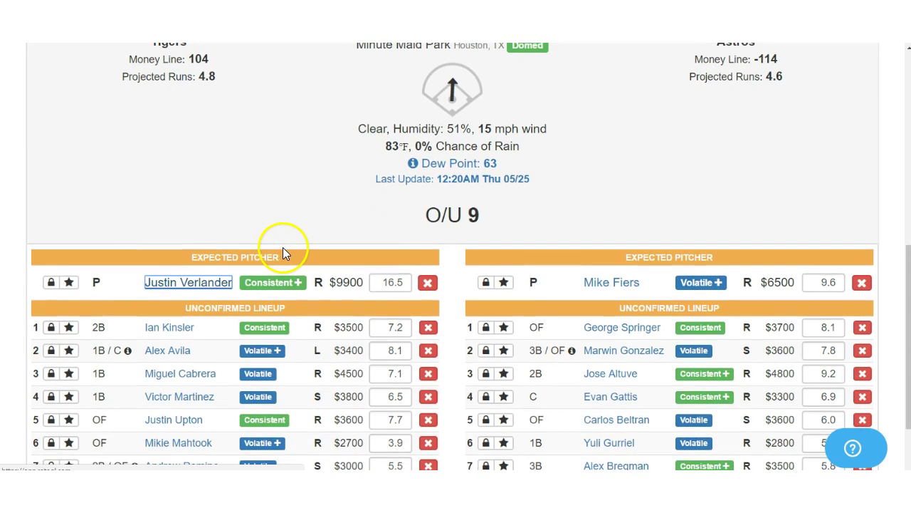
pyautogui.scroll(1, 283, 246)
pyautogui.scroll(-1, 283, 252)
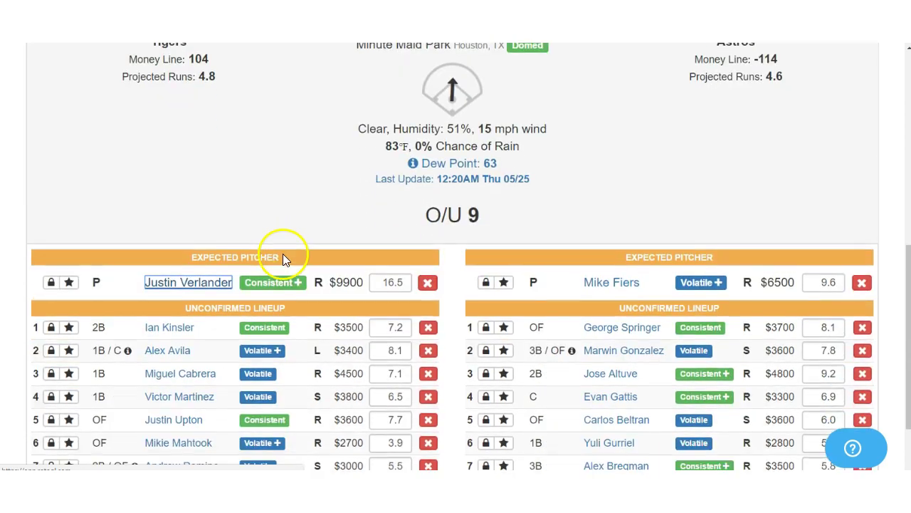
pyautogui.scroll(1, 284, 252)
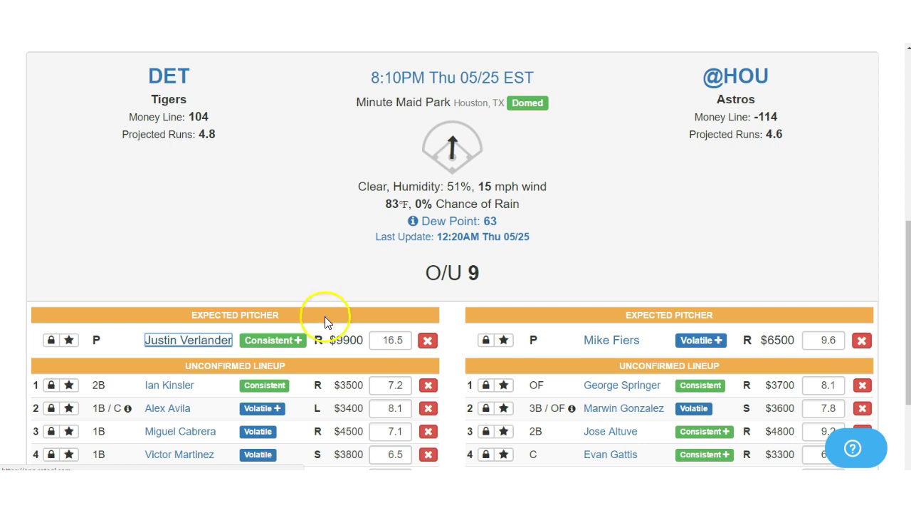
# - Review Mike Fiers's expected-versus-actual stats and game log, and close his player card
pyautogui.click(623, 341)
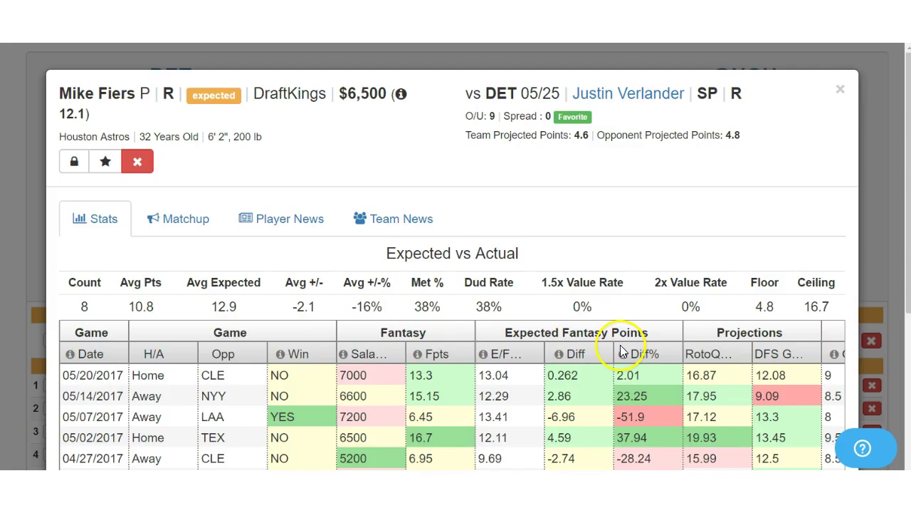
pyautogui.scroll(-3, 514, 267)
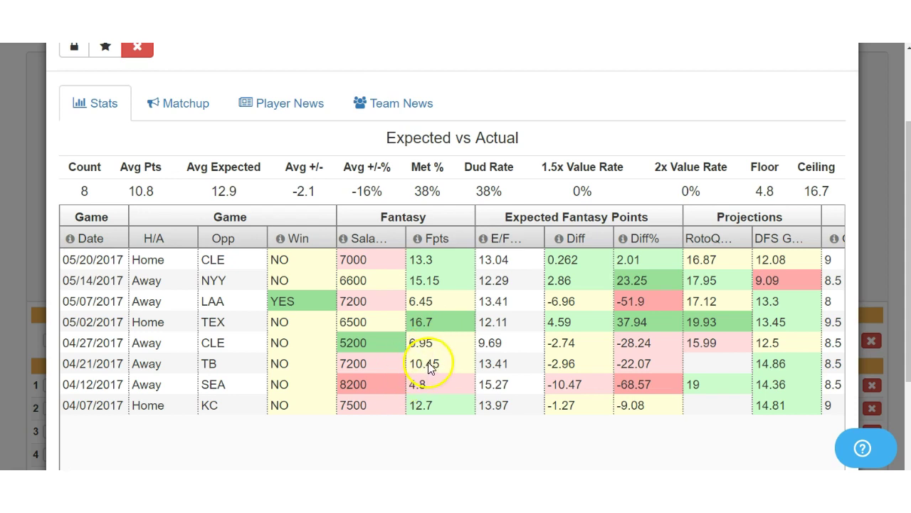
pyautogui.scroll(1, 616, 356)
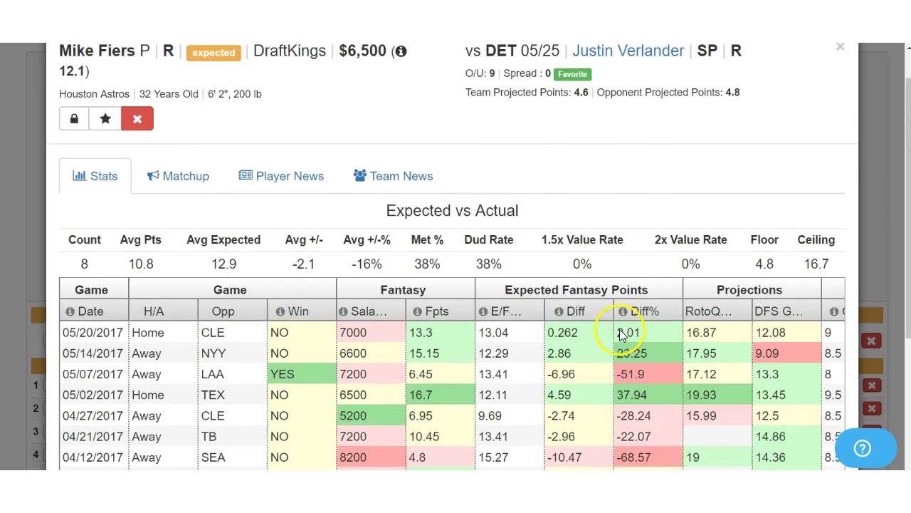
pyautogui.scroll(1, 621, 335)
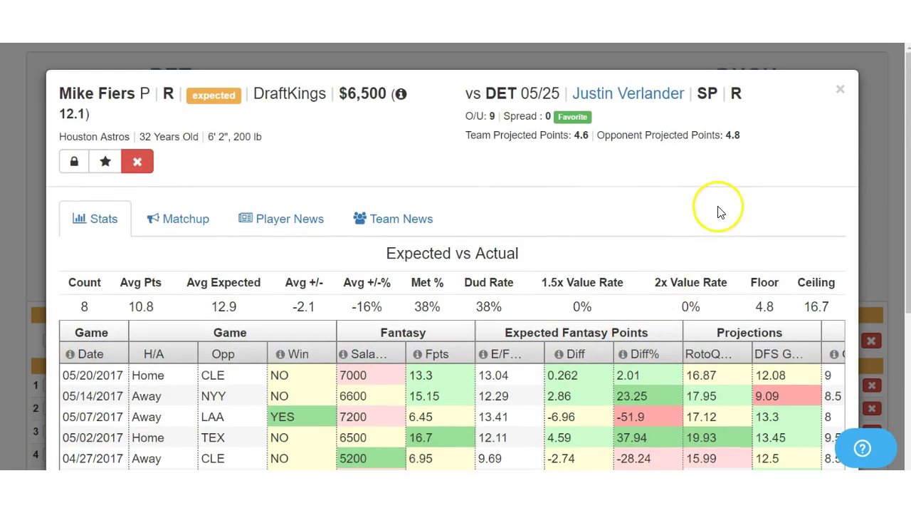
pyautogui.click(841, 89)
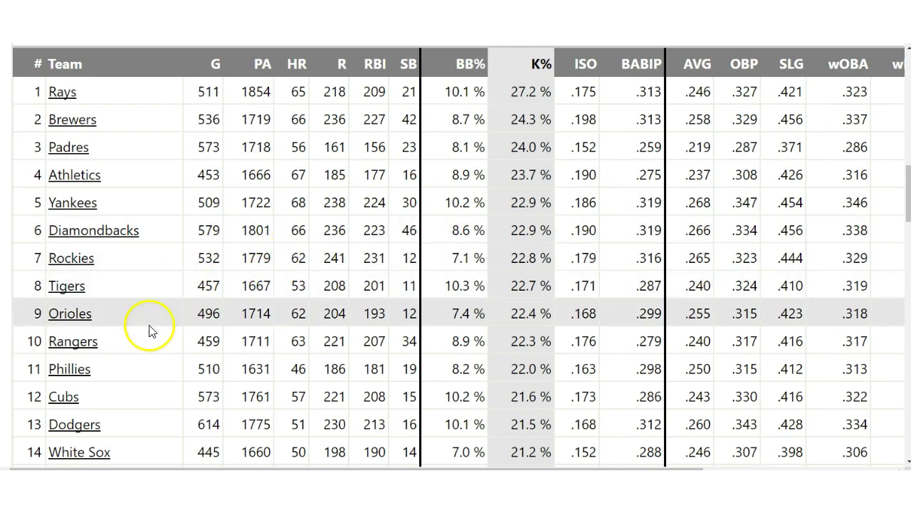
# - Switch to the team batting statistics and compare the Tigers' and Astros' strikeout rates and wOBA with the other teams
pyautogui.scroll(-1, 163, 348)
pyautogui.scroll(-5, 162, 360)
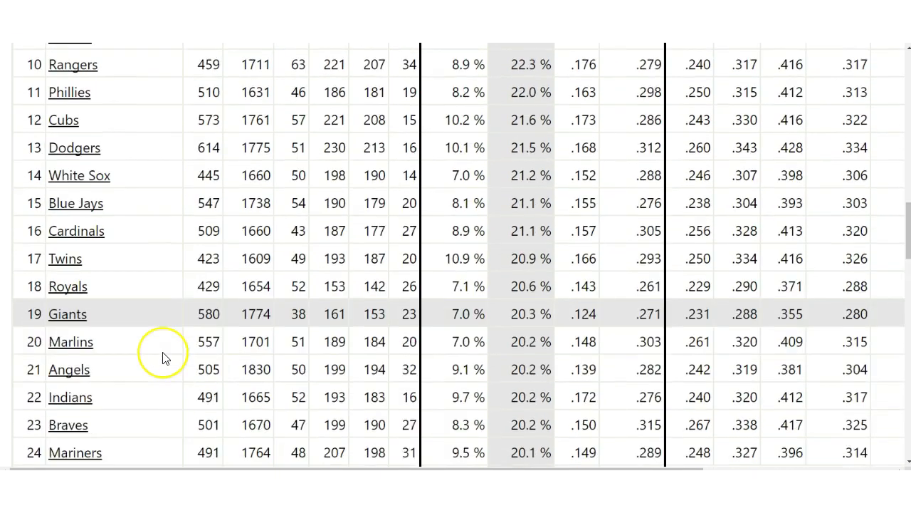
pyautogui.scroll(-1, 163, 358)
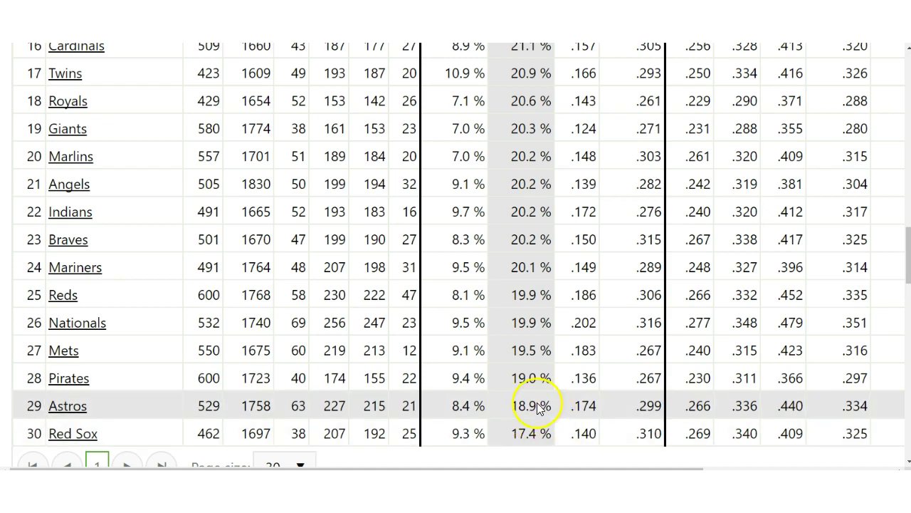
pyautogui.scroll(3, 420, 245)
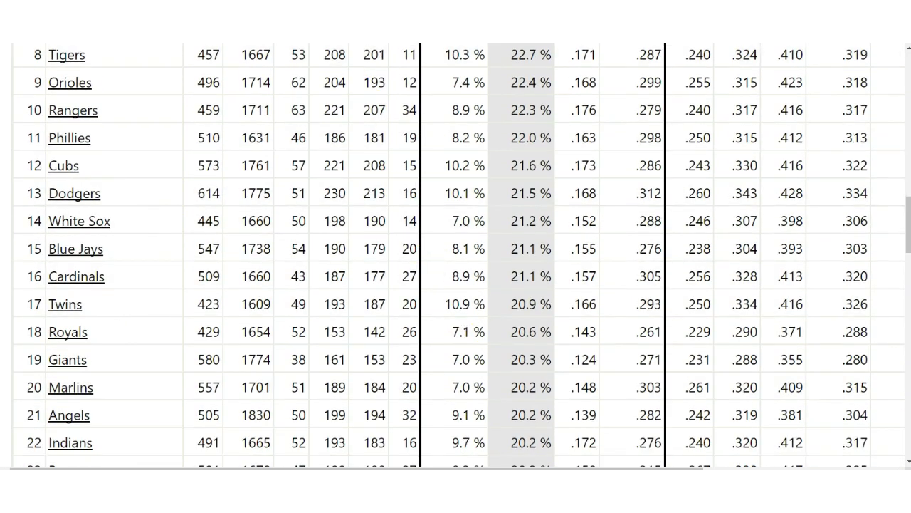
pyautogui.scroll(3, 420, 254)
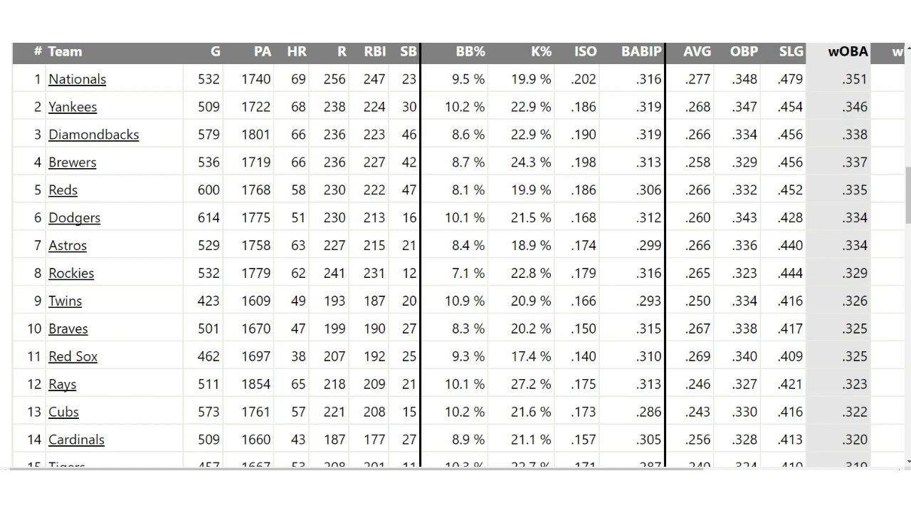
# - Rank the team batting statistics by ISO, compare the Astros and Tigers, and return to the RotoQL matchup
pyautogui.click(586, 52)
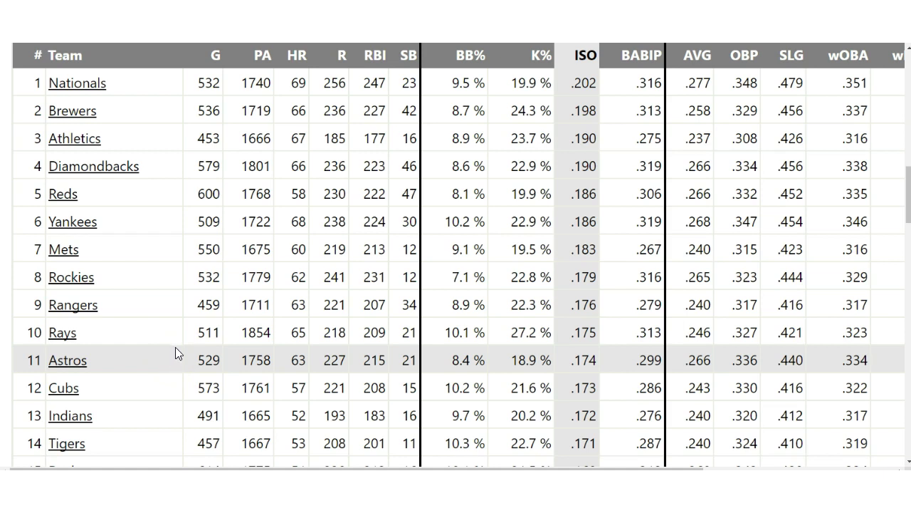
pyautogui.moveTo(185, 358); pyautogui.dragTo(214, 261)
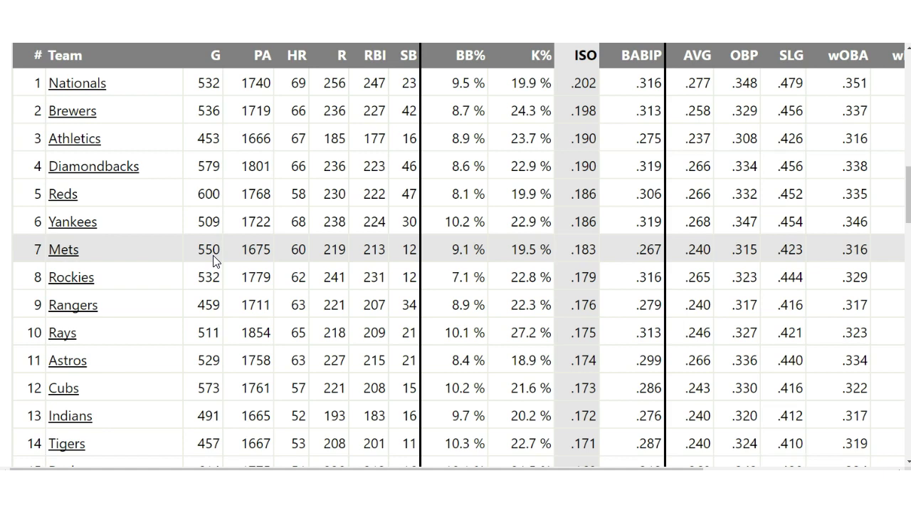
pyautogui.click(214, 257)
pyautogui.click(214, 257)
pyautogui.click(214, 257)
pyautogui.click(228, 308)
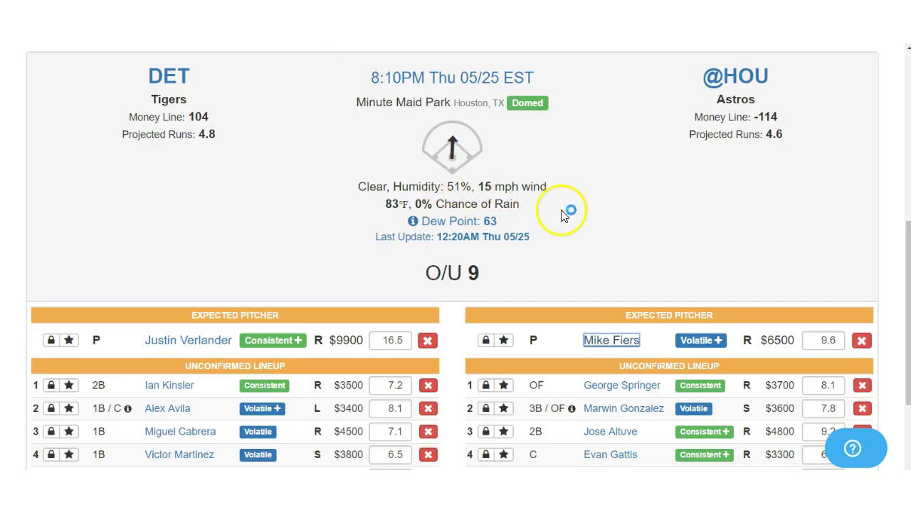
# - Open the ARI@MIL matchup and check its weather, over/under, expected pitchers and unconfirmed lineups
pyautogui.scroll(4, 562, 214)
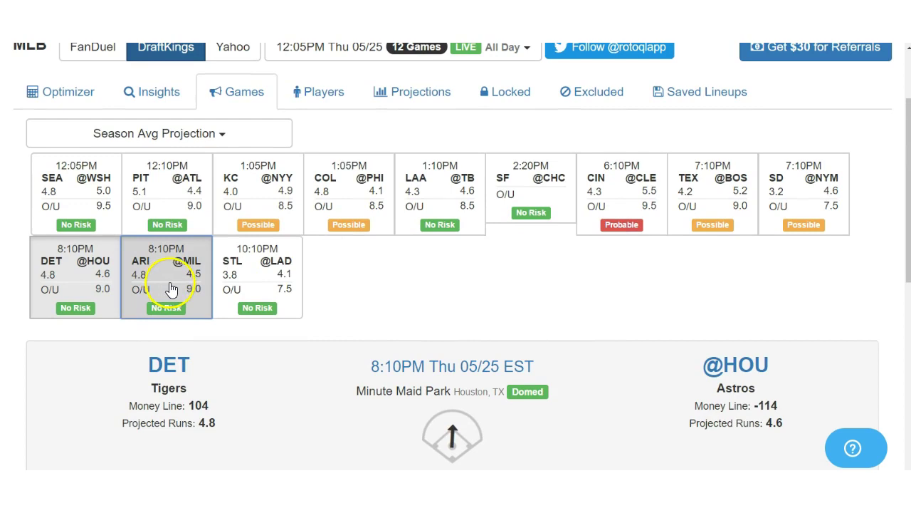
pyautogui.click(171, 289)
pyautogui.scroll(-4, 271, 261)
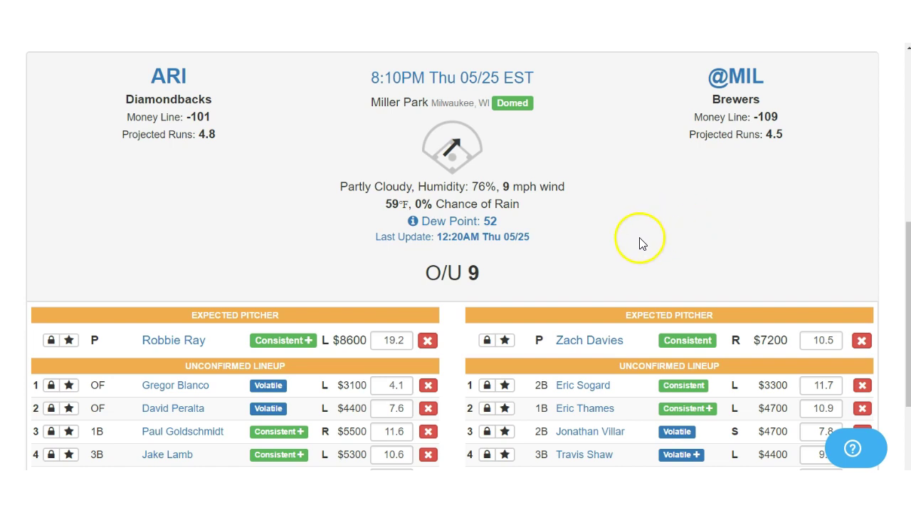
pyautogui.scroll(-1, 200, 271)
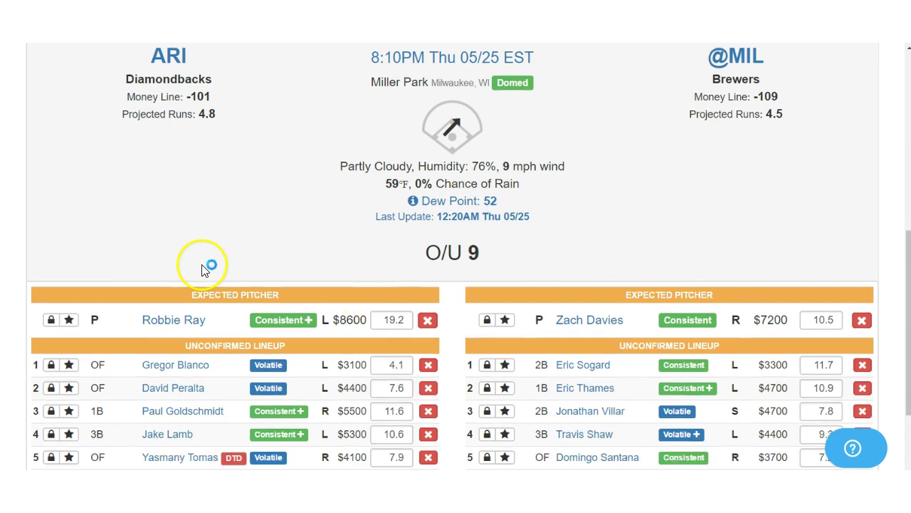
pyautogui.scroll(1, 206, 250)
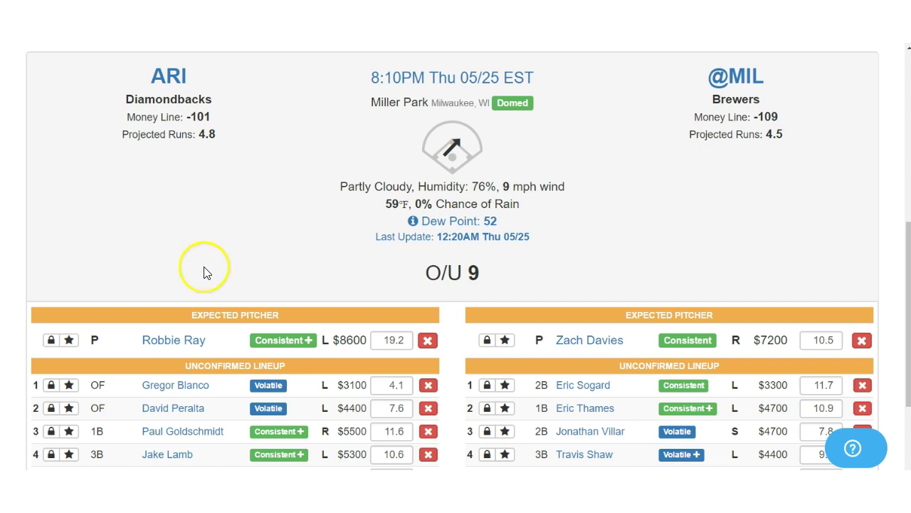
# - Review Robbie Ray's expected-versus-actual stats and game log, close his player card, and star him as a favorite
pyautogui.click(181, 342)
pyautogui.scroll(-2, 245, 269)
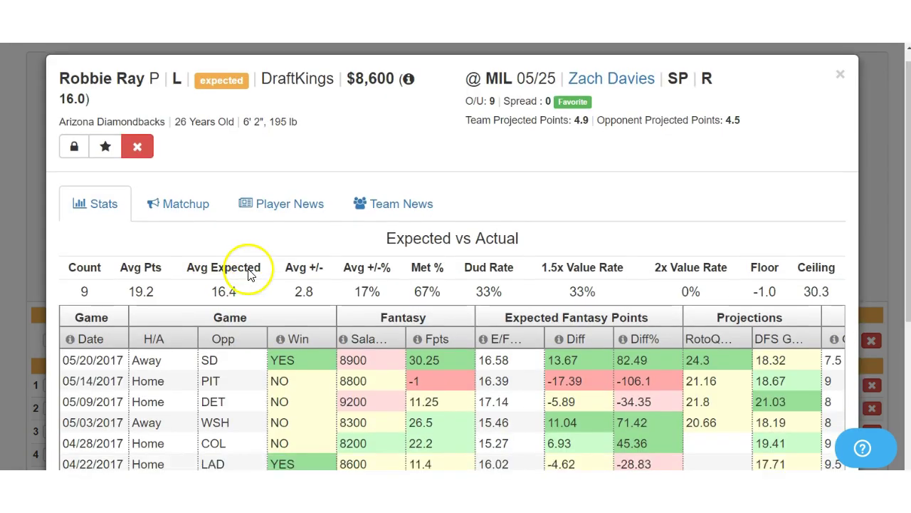
pyautogui.scroll(-1, 307, 270)
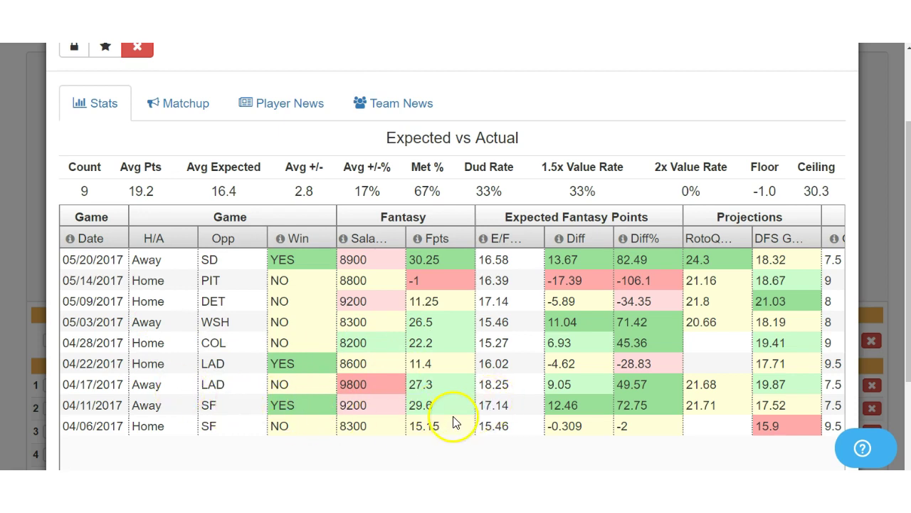
pyautogui.scroll(1, 518, 332)
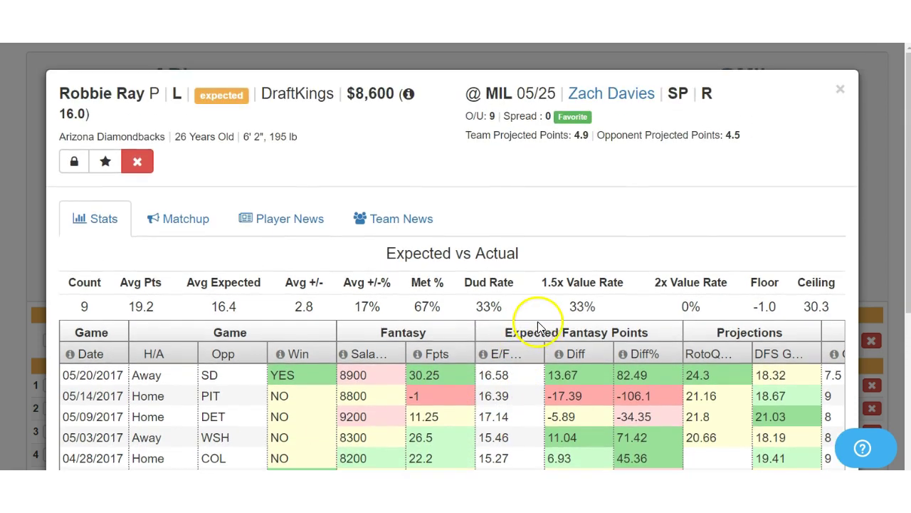
pyautogui.click(840, 90)
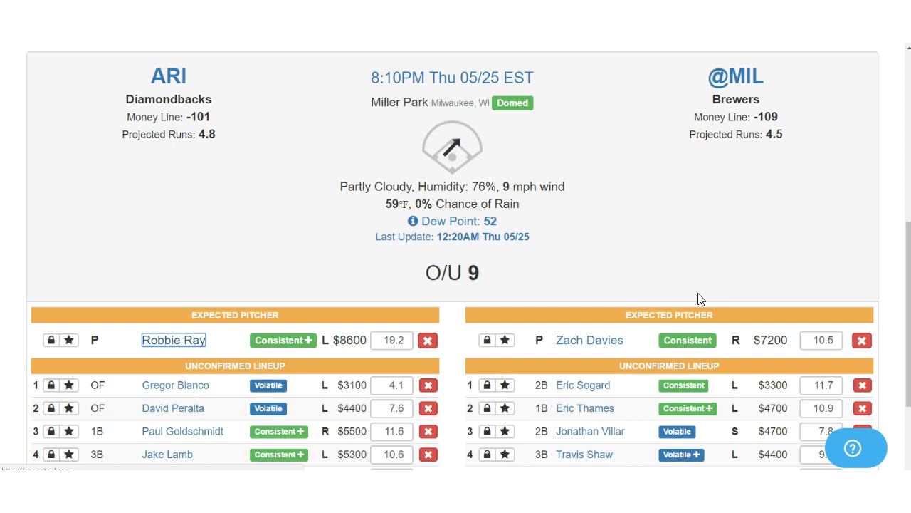
pyautogui.click(69, 341)
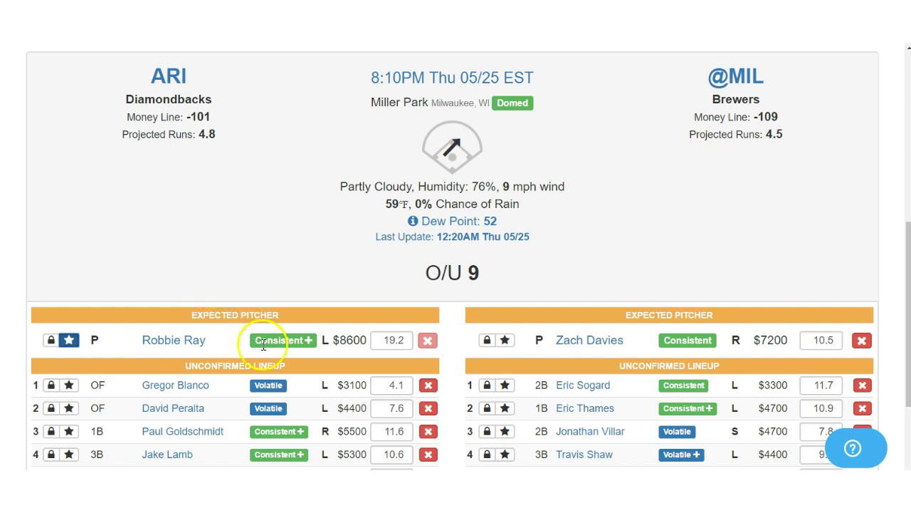
# - Look over the ARI@MIL lineups and check the Brewers' and Diamondbacks' strikeout rates in the team batting statistics
pyautogui.scroll(-1, 260, 257)
pyautogui.scroll(-1, 271, 257)
pyautogui.click(575, 292)
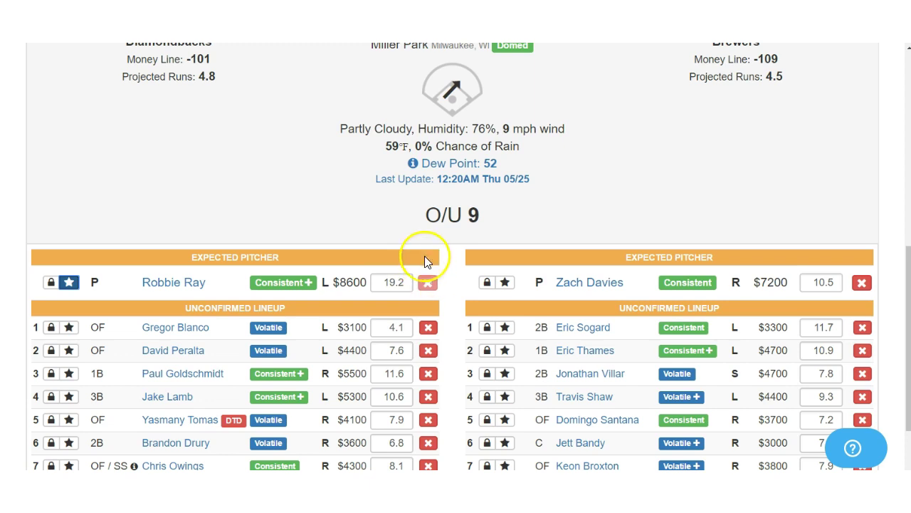
pyautogui.scroll(1, 346, 219)
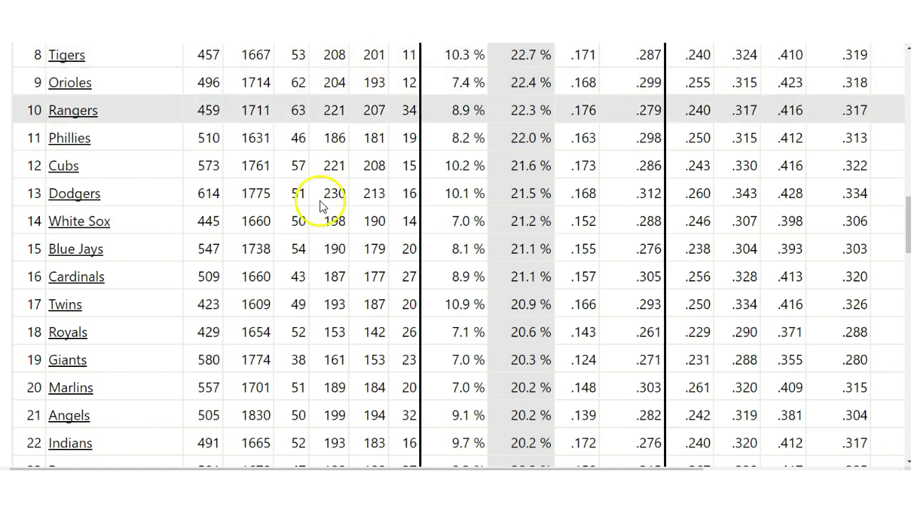
pyautogui.scroll(5, 303, 207)
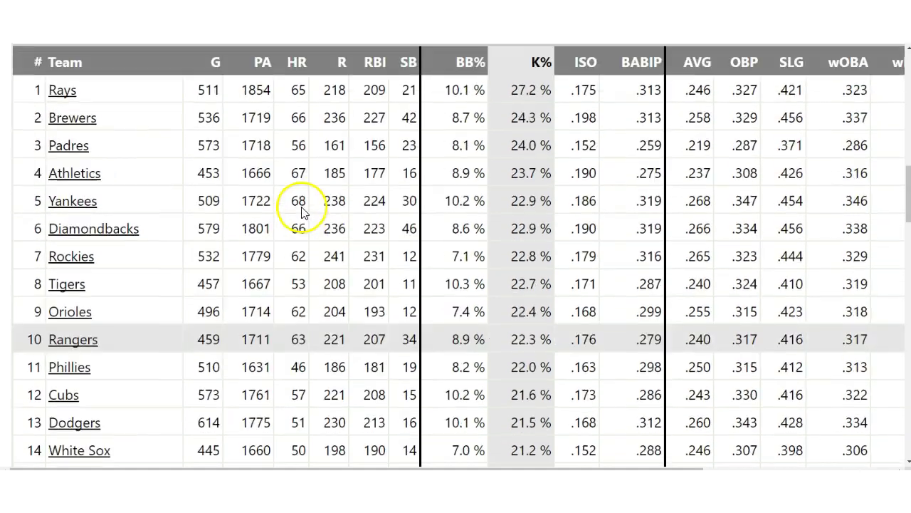
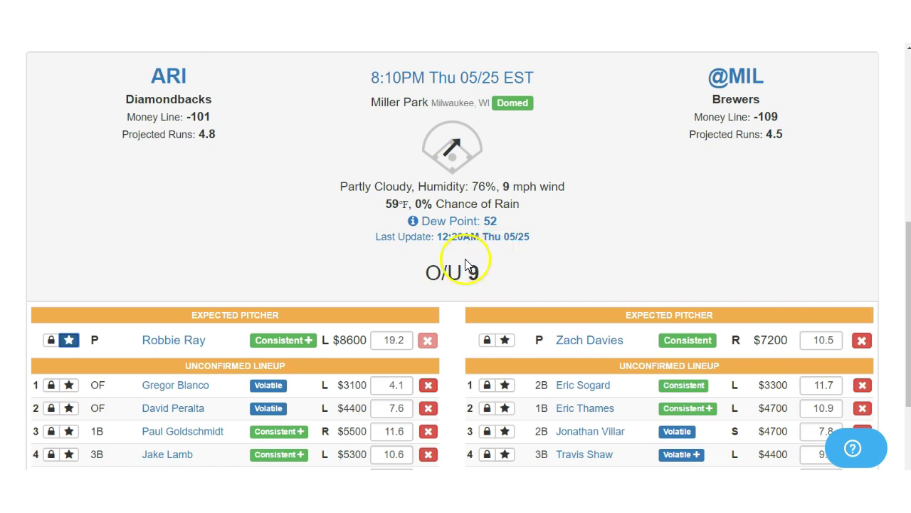
# - Review Zach Davies's expected-versus-actual stats and game log in the ARI@MIL matchup, and close his player card
pyautogui.scroll(-4, 455, 253)
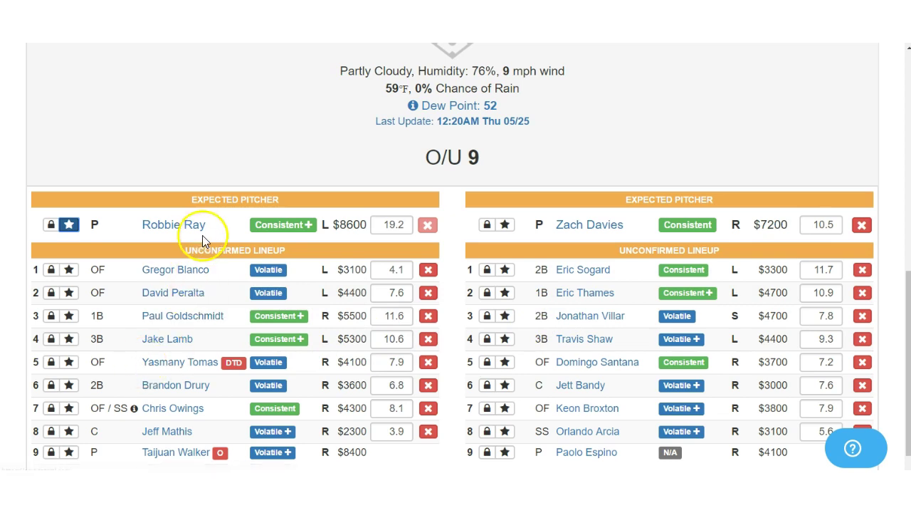
pyautogui.click(577, 227)
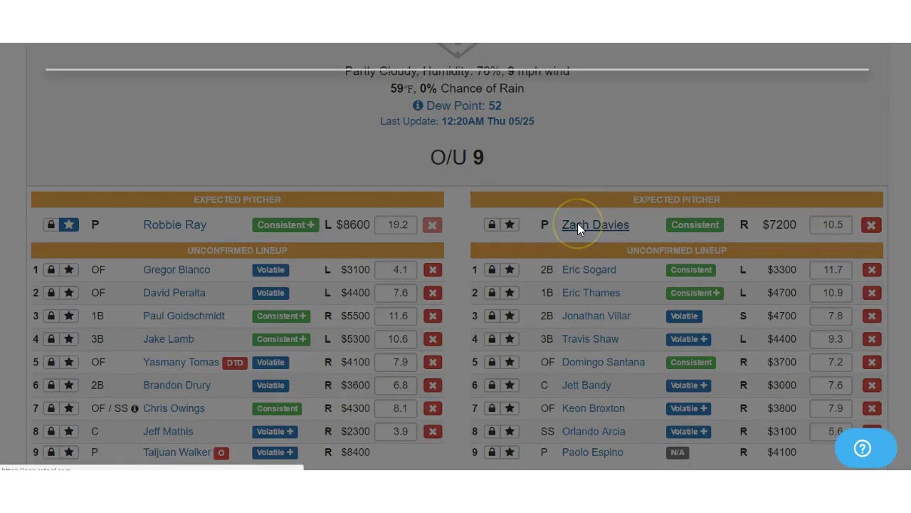
pyautogui.scroll(-2, 584, 230)
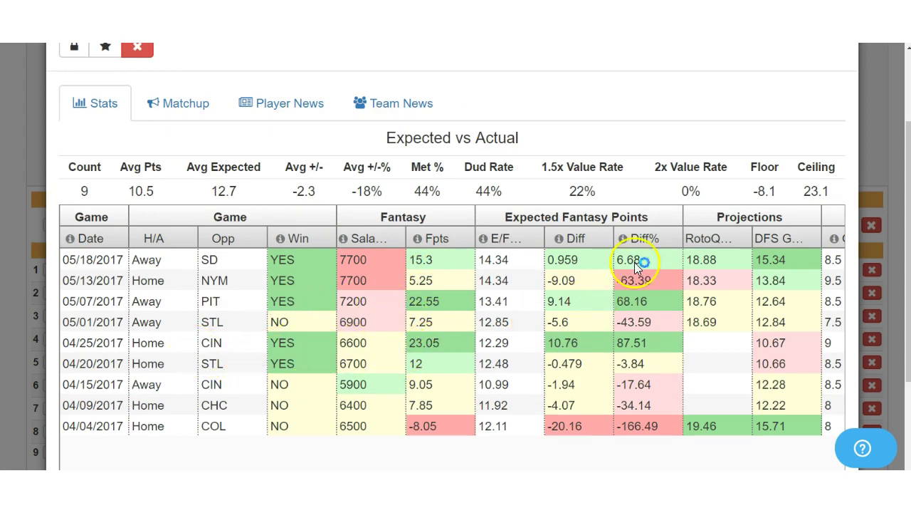
pyautogui.scroll(3, 669, 256)
pyautogui.click(843, 86)
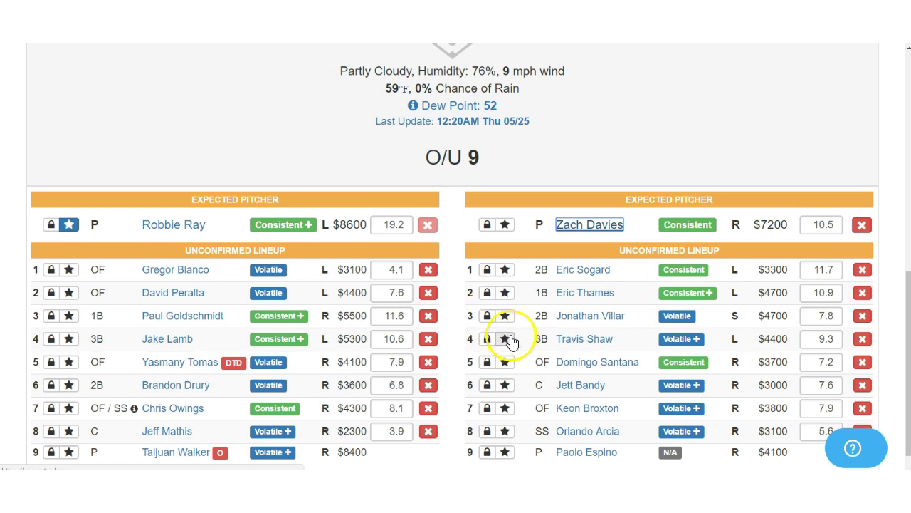
# - Open the STL@LAD matchup and check its weather, over/under and expected pitchers
pyautogui.scroll(2, 538, 303)
pyautogui.scroll(4, 538, 298)
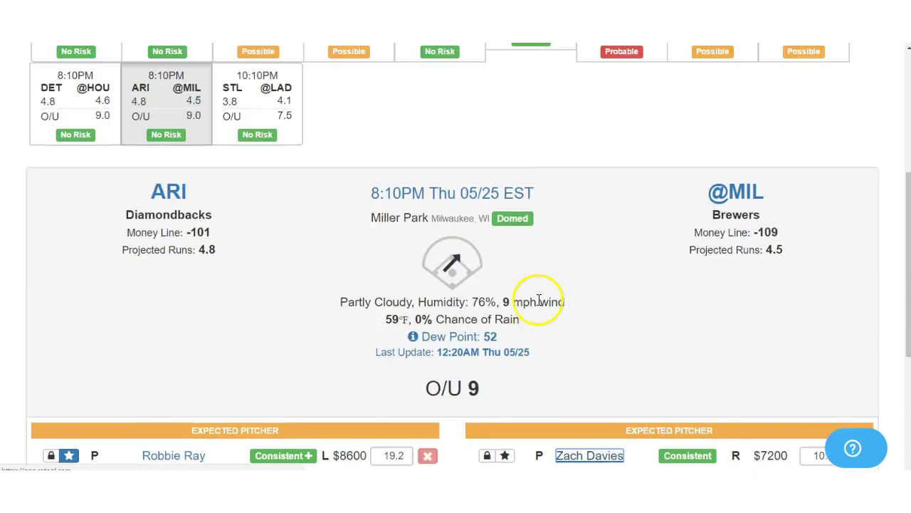
pyautogui.click(274, 228)
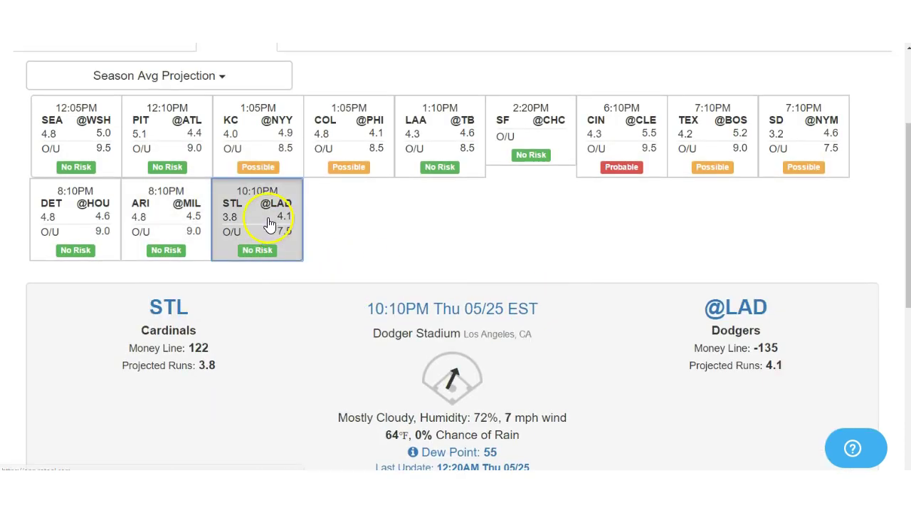
pyautogui.scroll(-2, 527, 239)
pyautogui.scroll(-2, 538, 236)
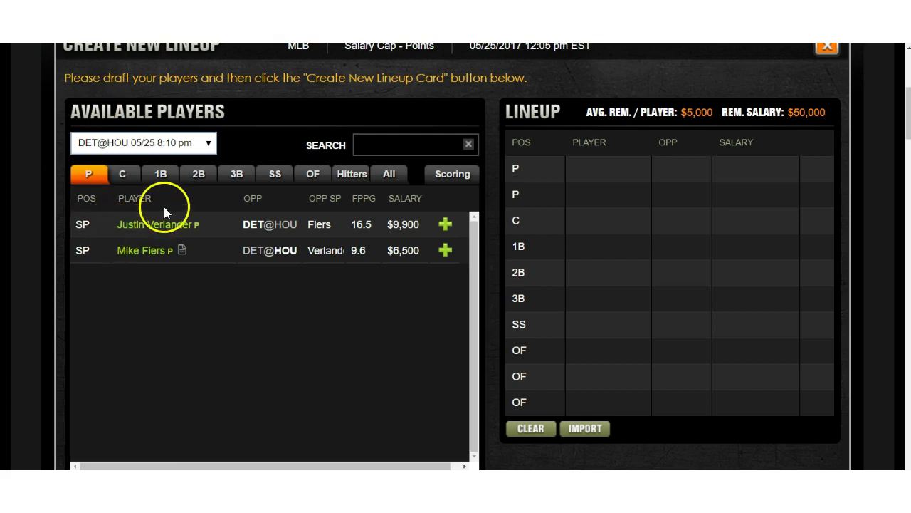
# - Change the game filter for the available pitchers in DraftKings, and return to RotoQL to look over the STL@LAD lineups
pyautogui.click(212, 144)
pyautogui.click(127, 309)
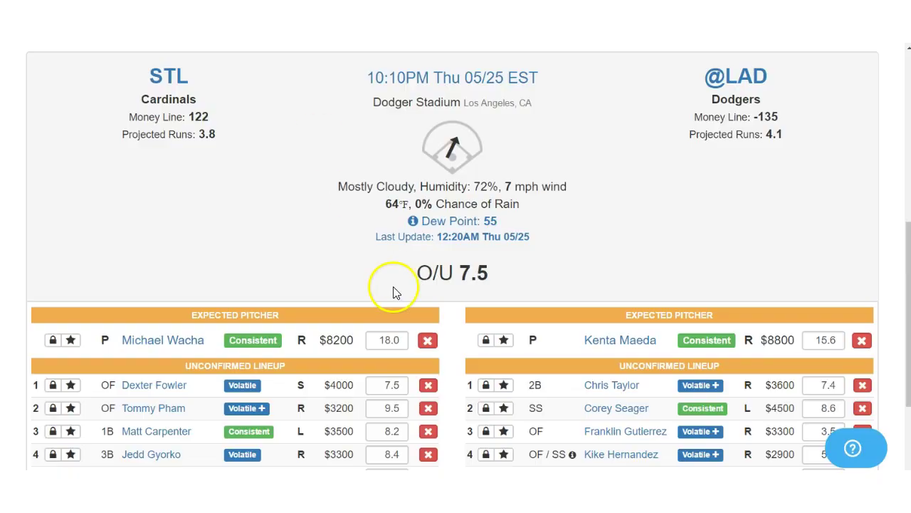
pyautogui.scroll(-3, 392, 289)
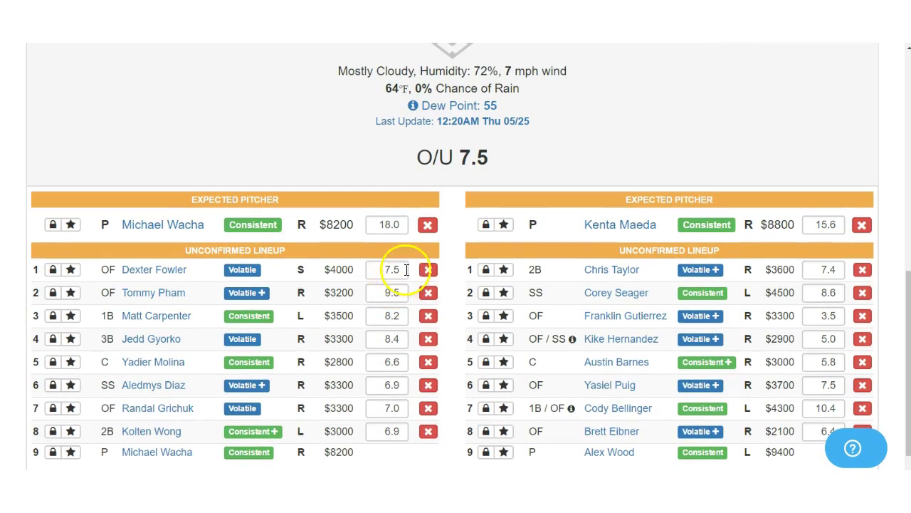
pyautogui.scroll(1, 406, 270)
pyautogui.scroll(2, 408, 272)
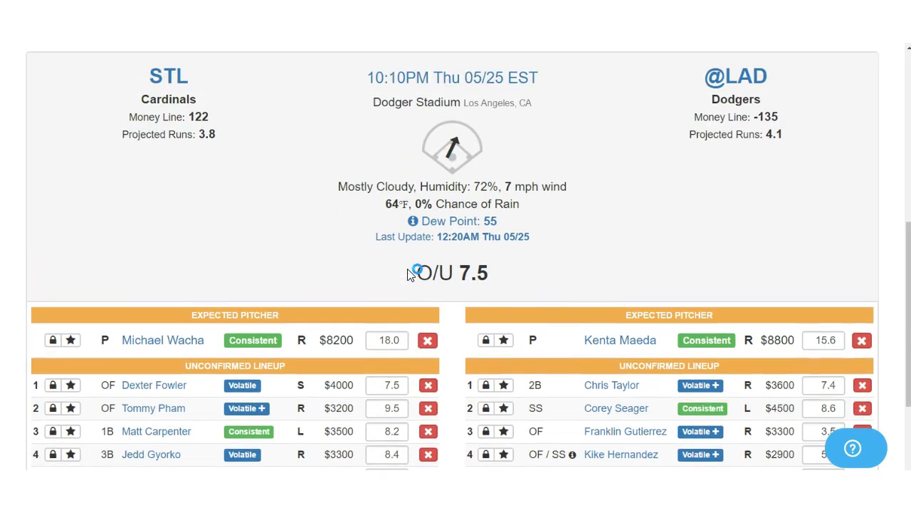
# - Review Michael Wacha's expected-versus-actual stats and game log in the STL@LAD matchup, and close his player card
pyautogui.click(394, 286)
pyautogui.click(432, 320)
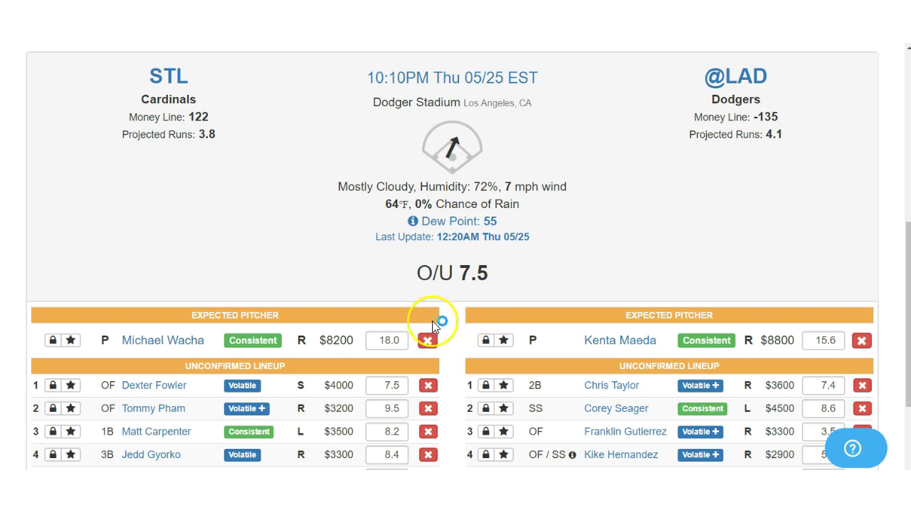
pyautogui.scroll(-1, 356, 235)
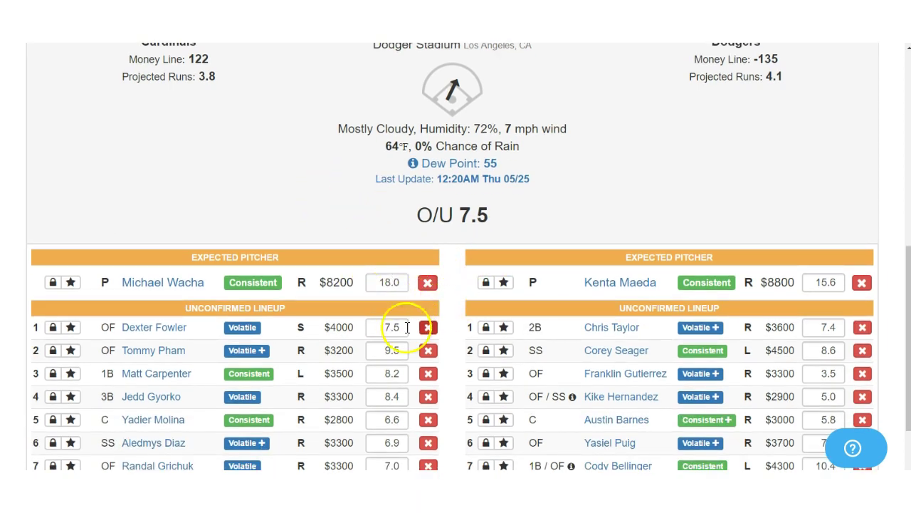
pyautogui.click(159, 284)
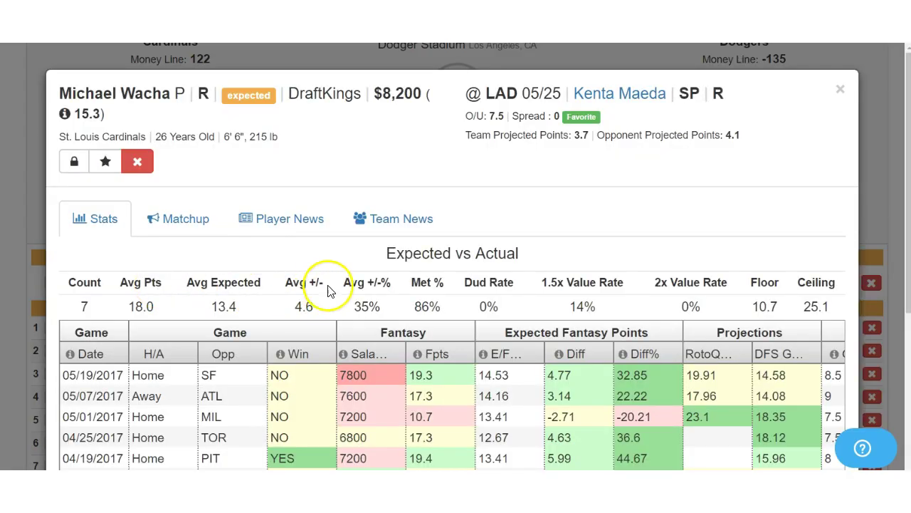
pyautogui.scroll(-2, 349, 227)
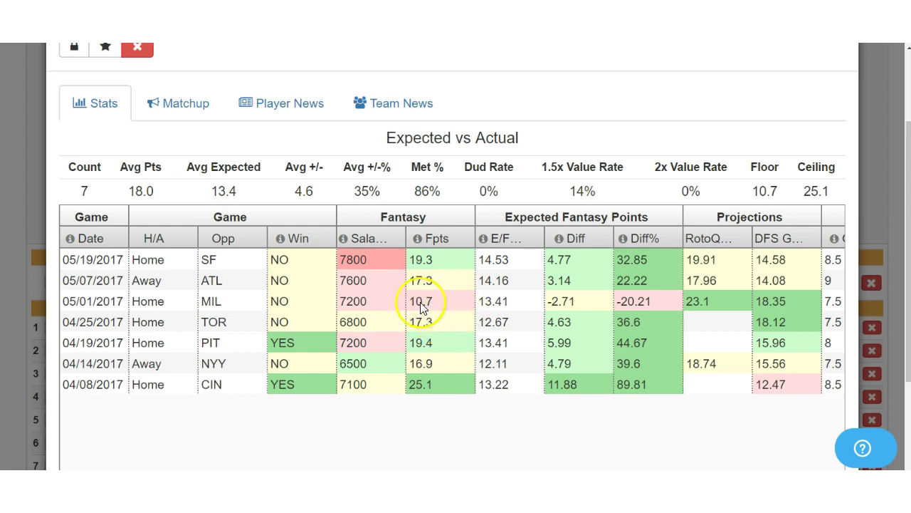
pyautogui.scroll(1, 811, 239)
pyautogui.scroll(2, 812, 238)
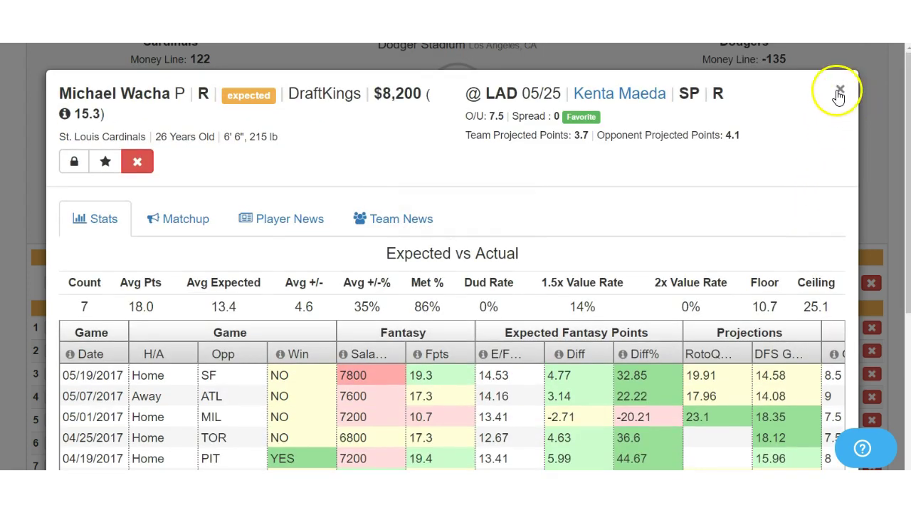
pyautogui.click(839, 94)
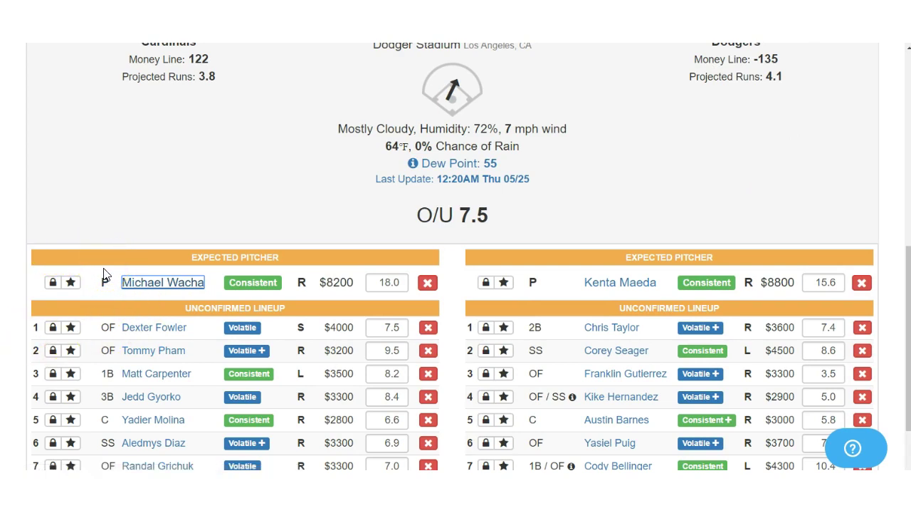
# - Review Kenta Maeda's expected-versus-actual stats and game log in the STL@LAD matchup, and close his player card
pyautogui.click(604, 285)
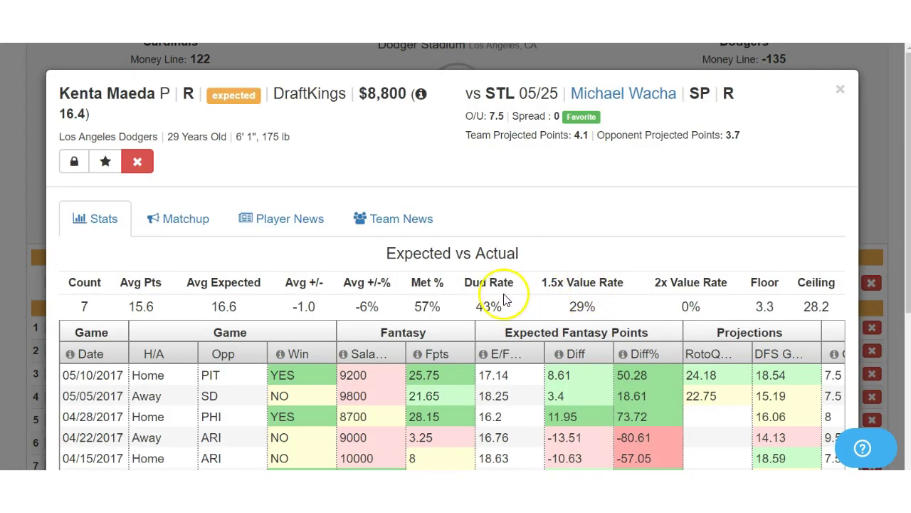
pyautogui.scroll(-2, 504, 299)
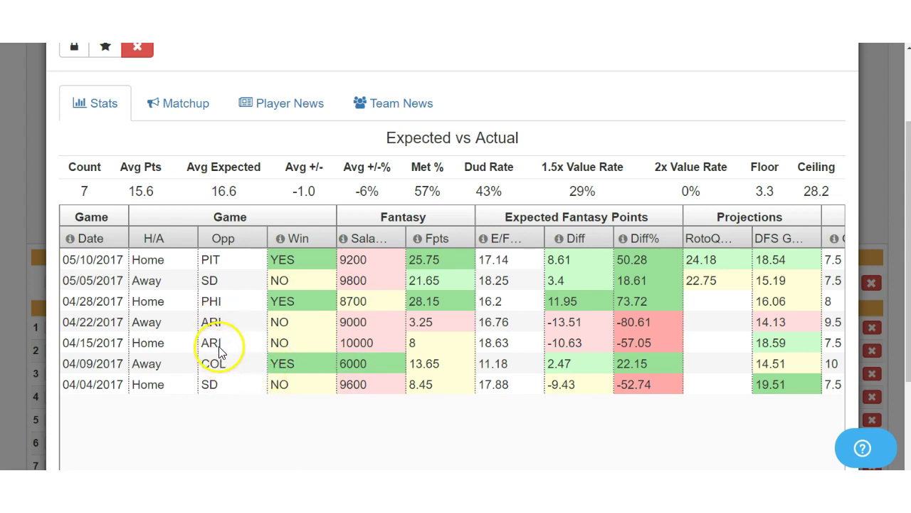
pyautogui.scroll(2, 783, 279)
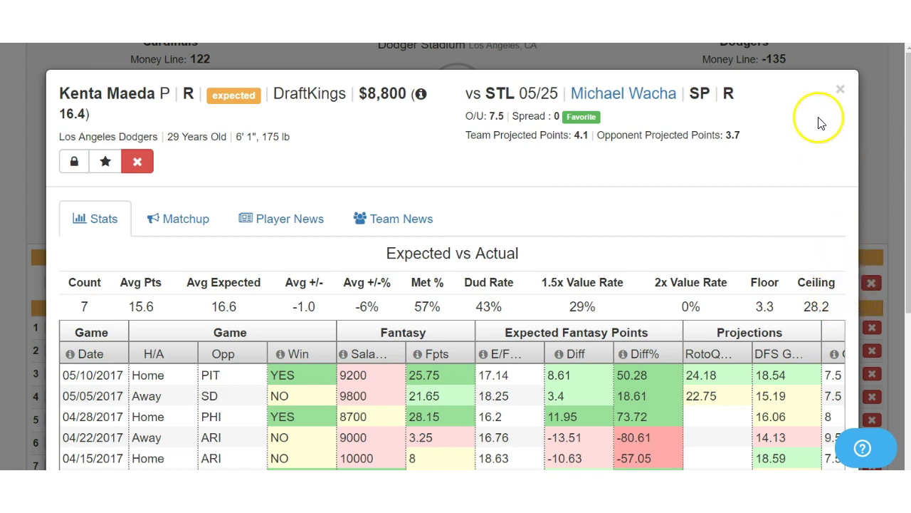
pyautogui.click(840, 91)
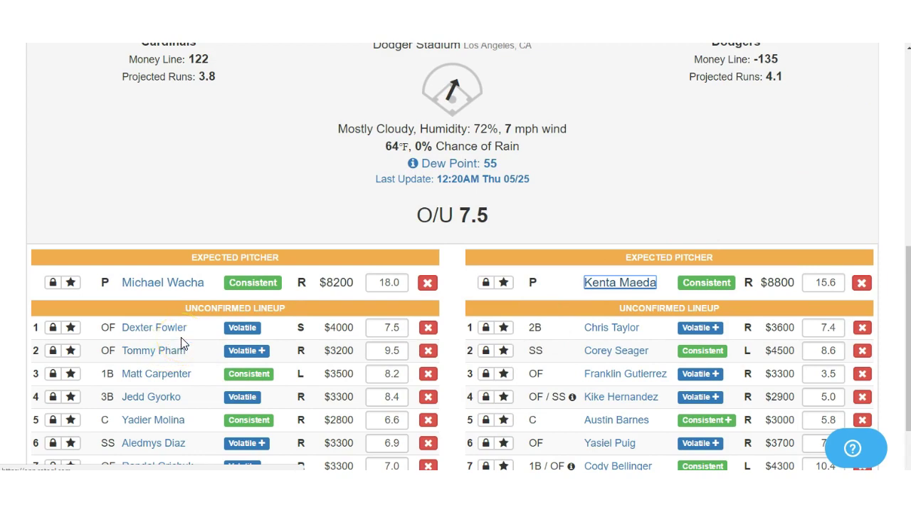
# - Look over the unconfirmed Cardinals and Dodgers lineups in the STL@LAD matchup, and return to the slate's game overview
pyautogui.scroll(-1, 234, 284)
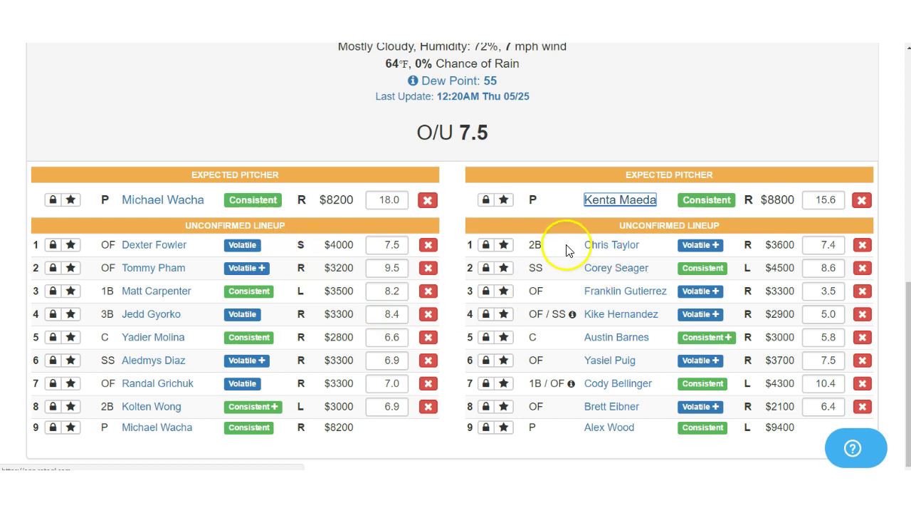
pyautogui.scroll(1, 431, 308)
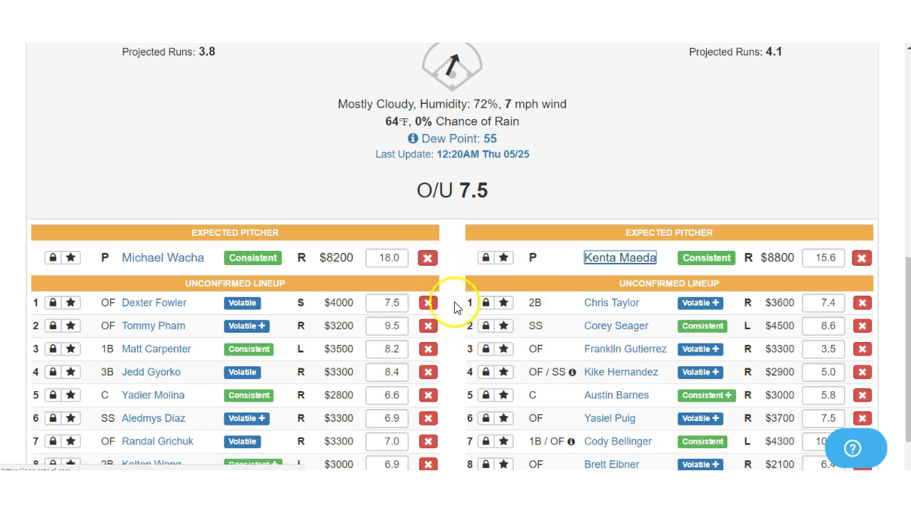
pyautogui.scroll(5, 456, 308)
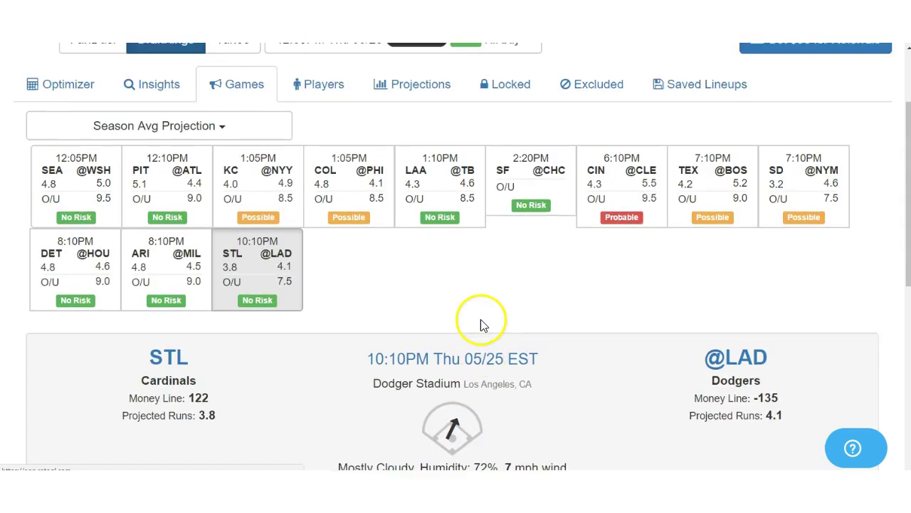
pyautogui.scroll(2, 481, 319)
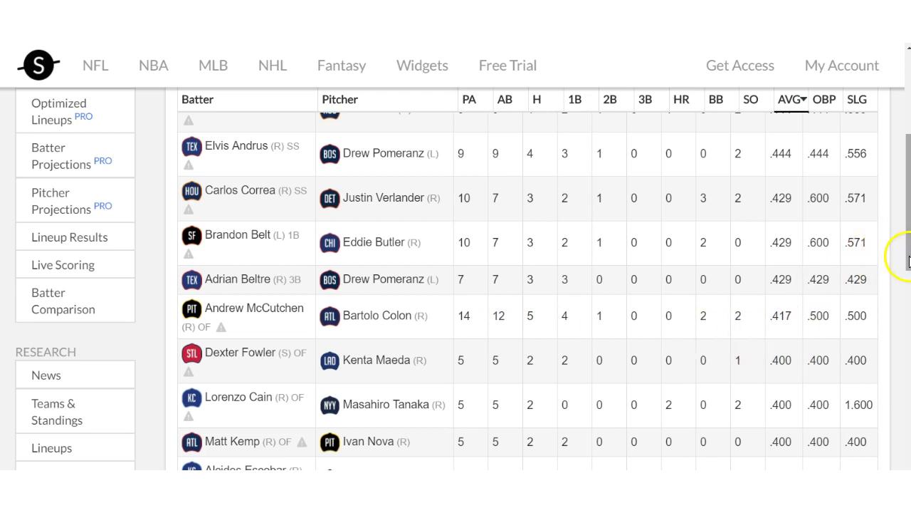
# - Examine the Batter vs. Pitcher table sorted by batting average, comparing hitters' history against the slate's pitchers, including Michael Wacha and Kenta Maeda
pyautogui.moveTo(907, 262); pyautogui.dragTo(905, 349)
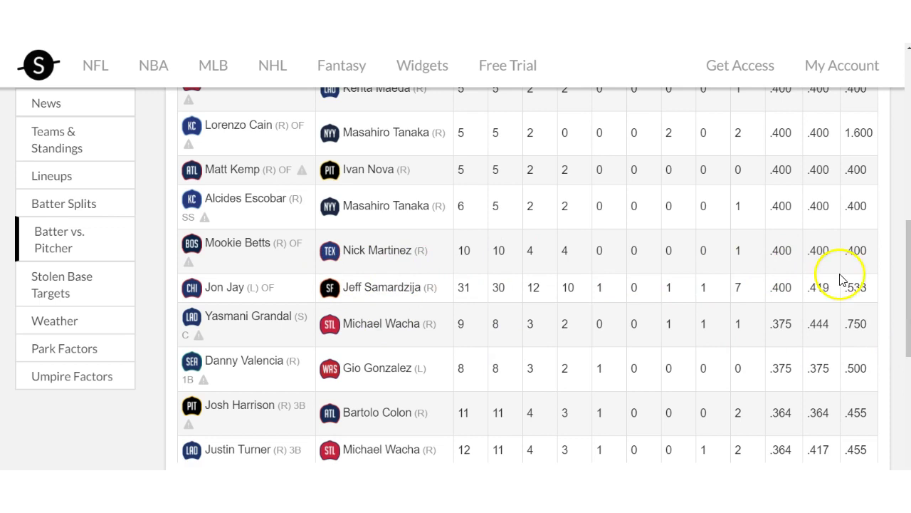
pyautogui.moveTo(908, 274); pyautogui.dragTo(854, 274)
pyautogui.scroll(-2, 588, 282)
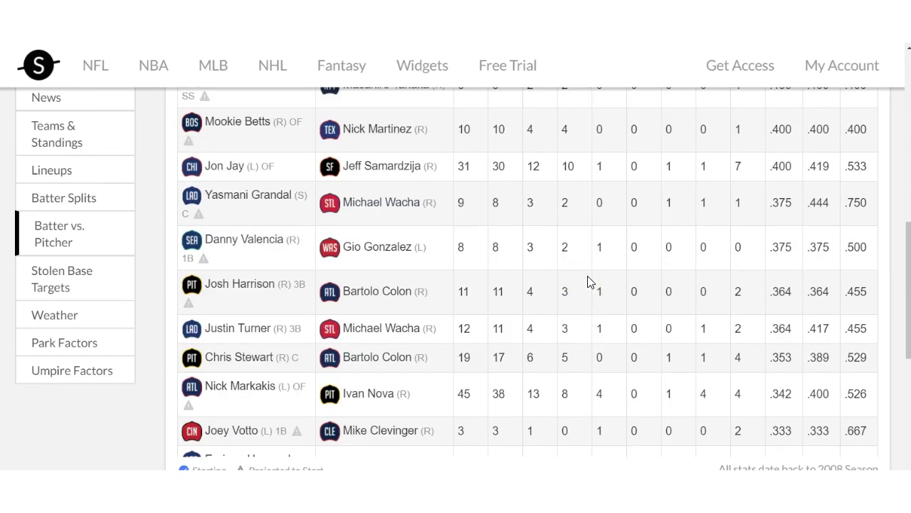
pyautogui.scroll(-1, 484, 342)
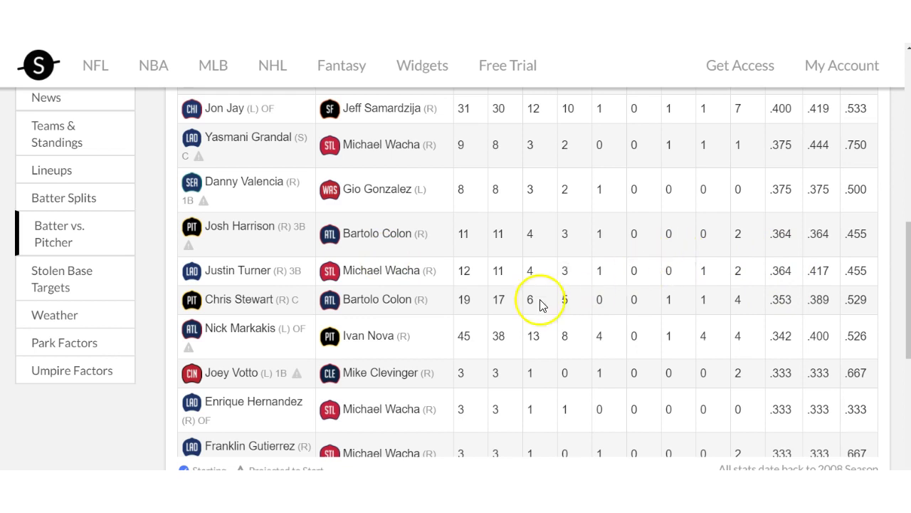
pyautogui.scroll(-3, 442, 327)
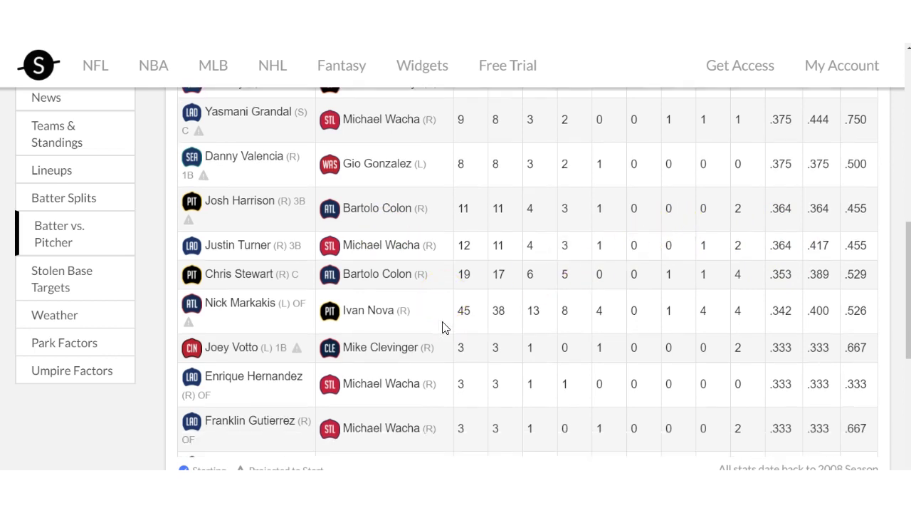
pyautogui.scroll(-2, 443, 327)
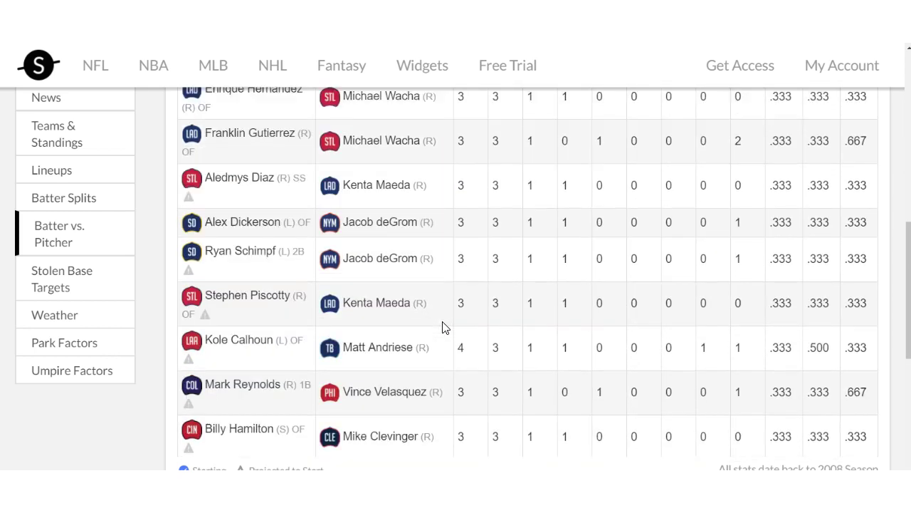
pyautogui.scroll(-2, 442, 327)
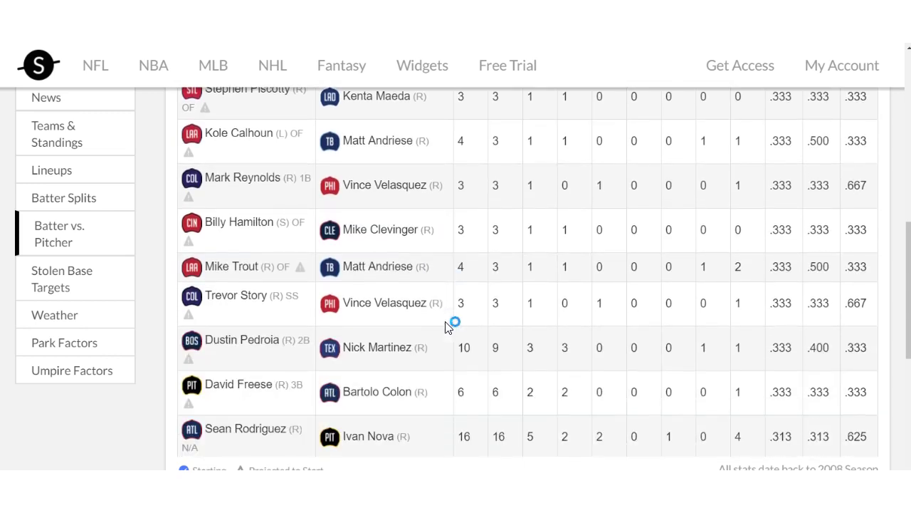
pyautogui.scroll(-1, 448, 326)
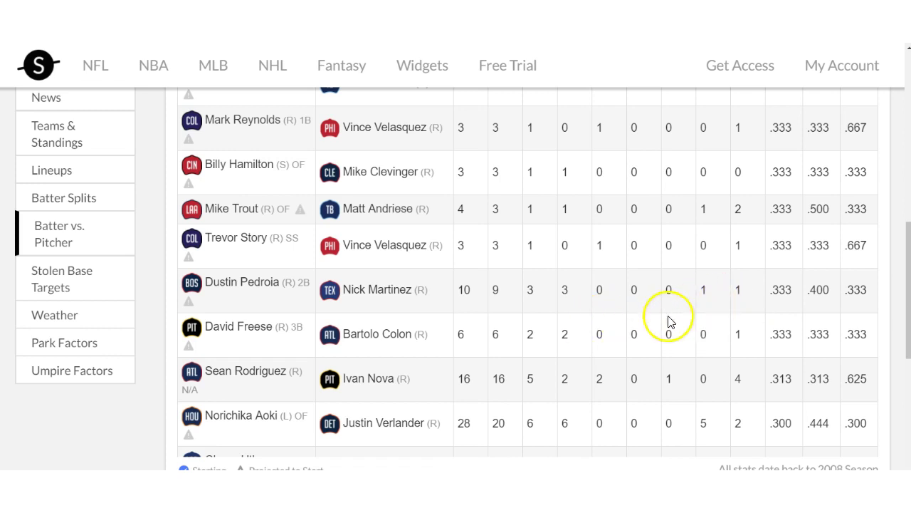
pyautogui.scroll(-2, 498, 327)
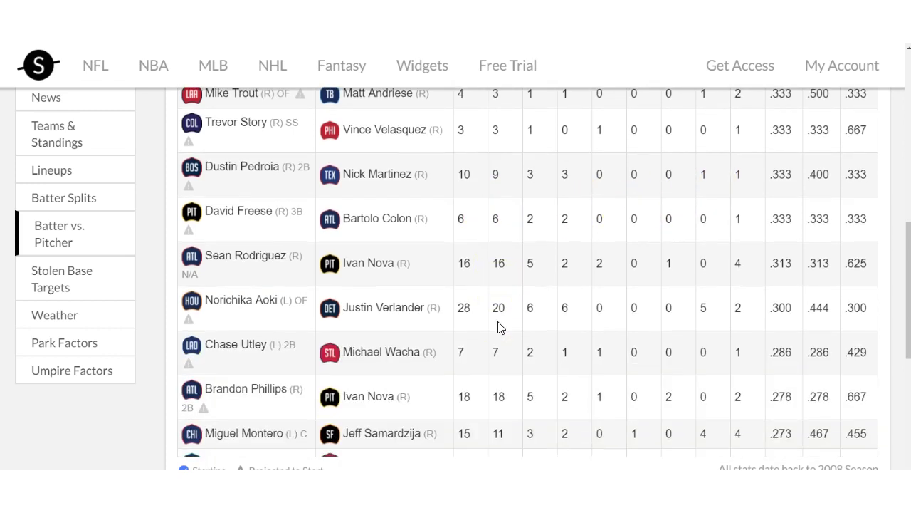
pyautogui.scroll(-2, 499, 327)
pyautogui.click(464, 352)
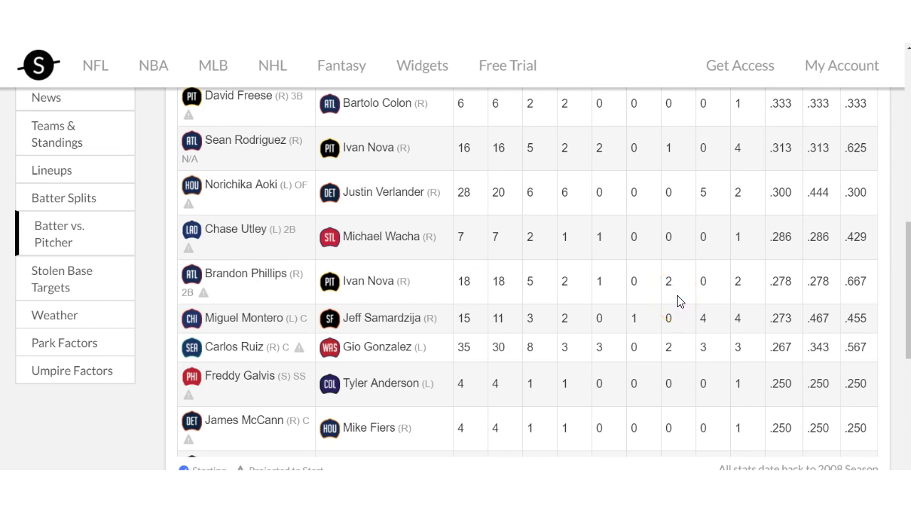
pyautogui.scroll(-3, 509, 253)
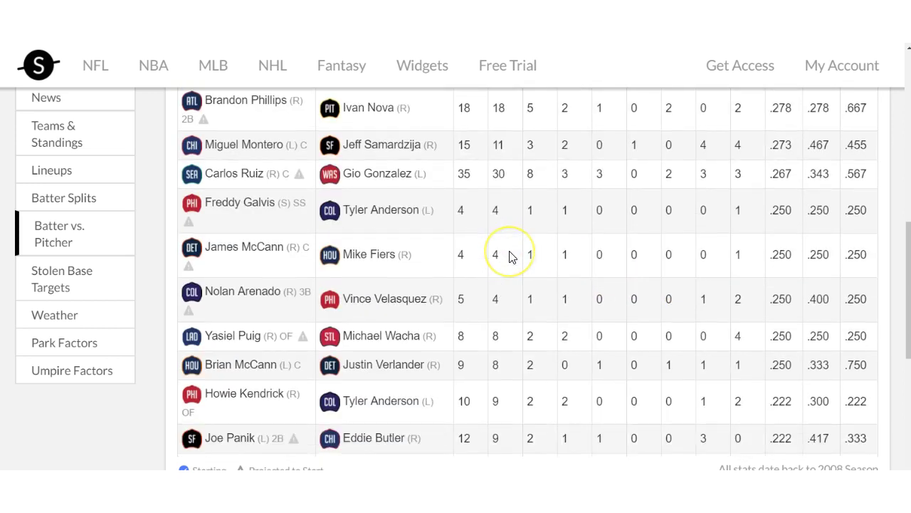
pyautogui.scroll(-2, 509, 257)
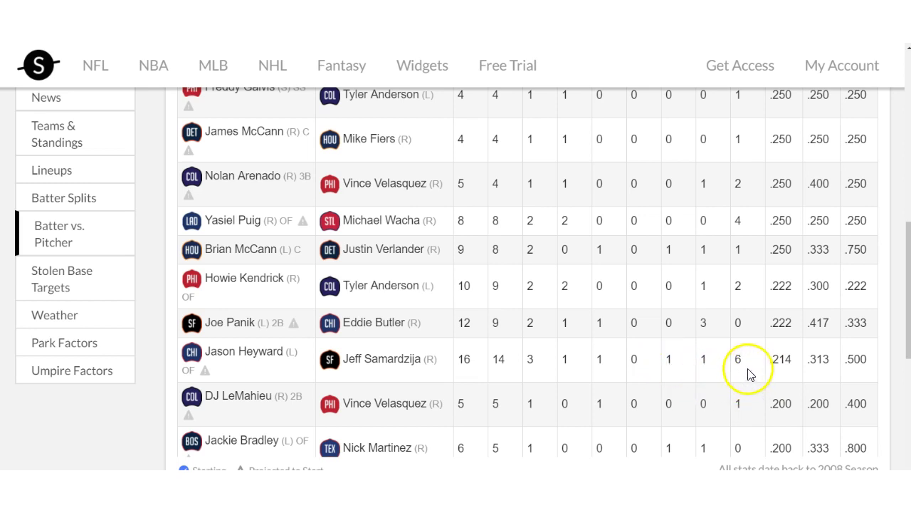
# - Sort the Batter vs. Pitcher table by home runs, highest first, and look through the hitters with home runs against their pitchers
pyautogui.scroll(5, 612, 315)
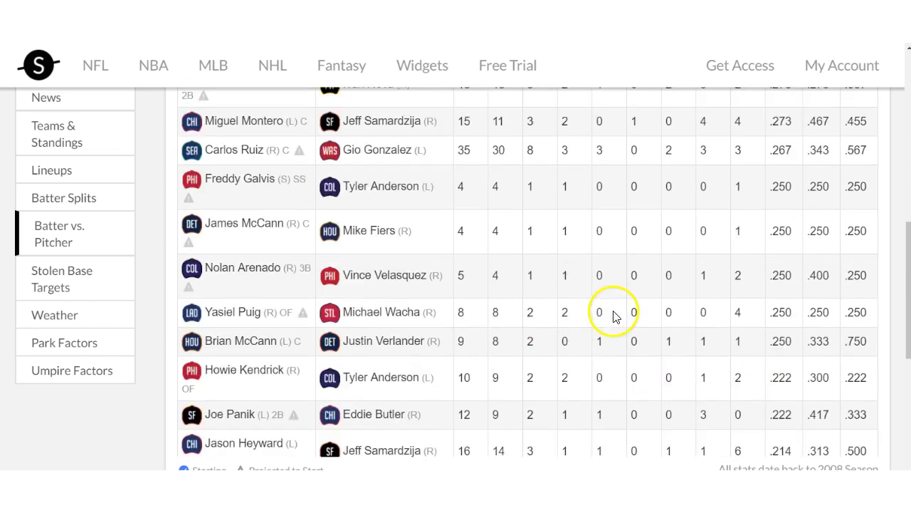
pyautogui.scroll(15, 634, 317)
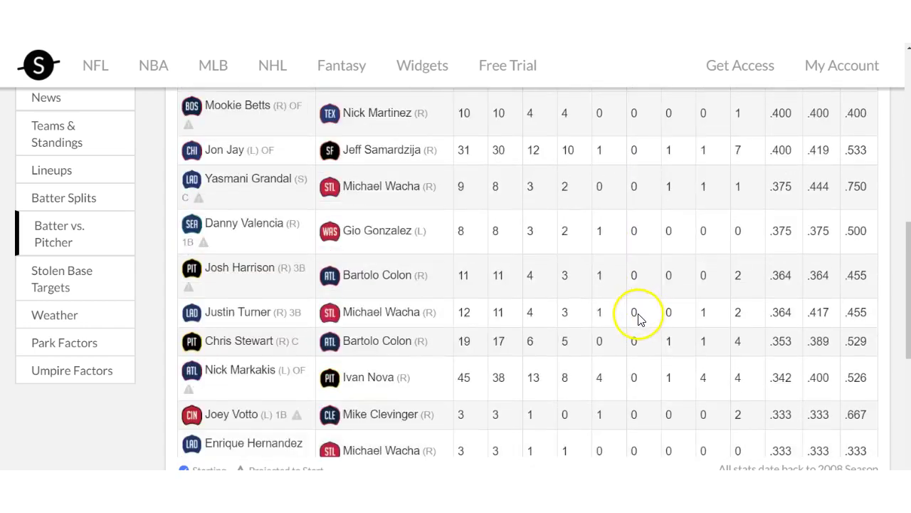
pyautogui.scroll(10, 638, 318)
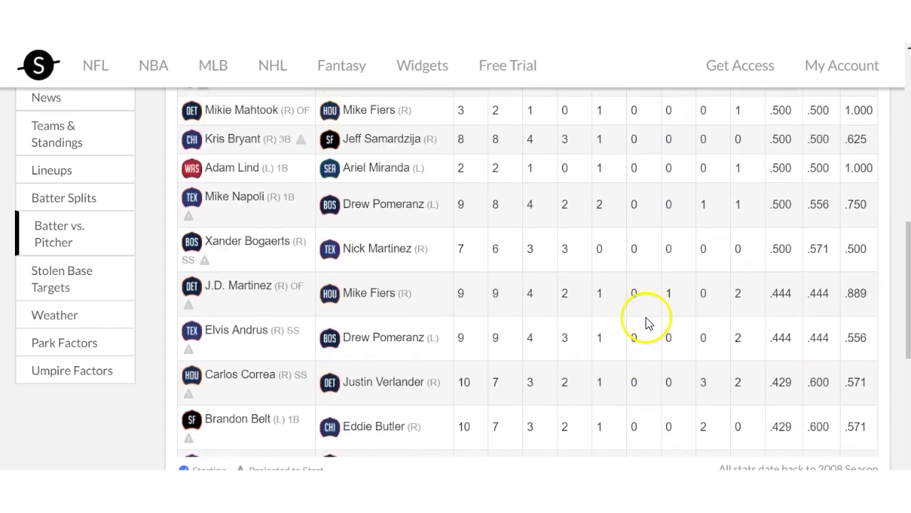
pyautogui.scroll(10, 648, 322)
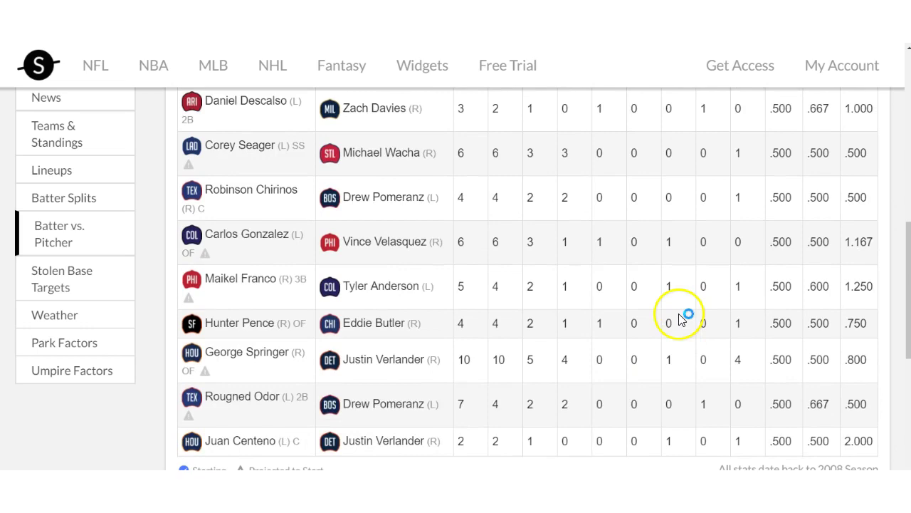
pyautogui.scroll(10, 679, 319)
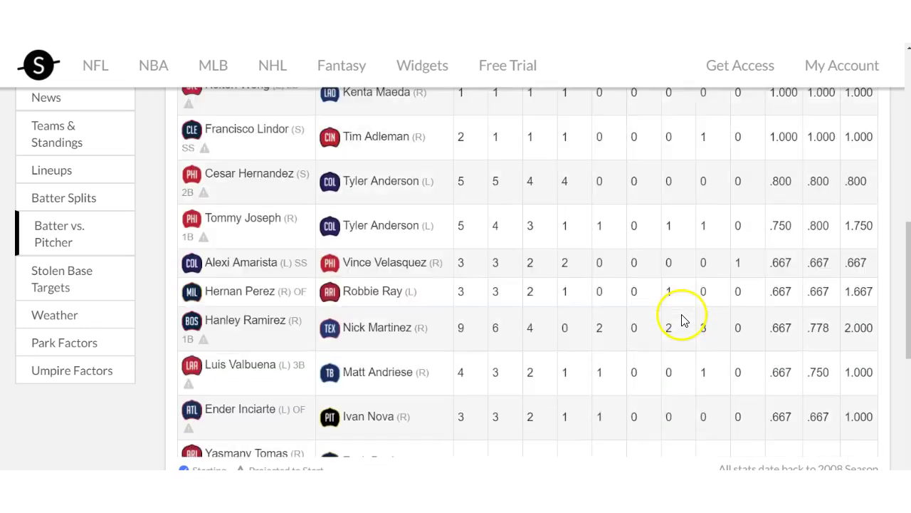
pyautogui.scroll(3, 688, 316)
pyautogui.scroll(-2, 695, 321)
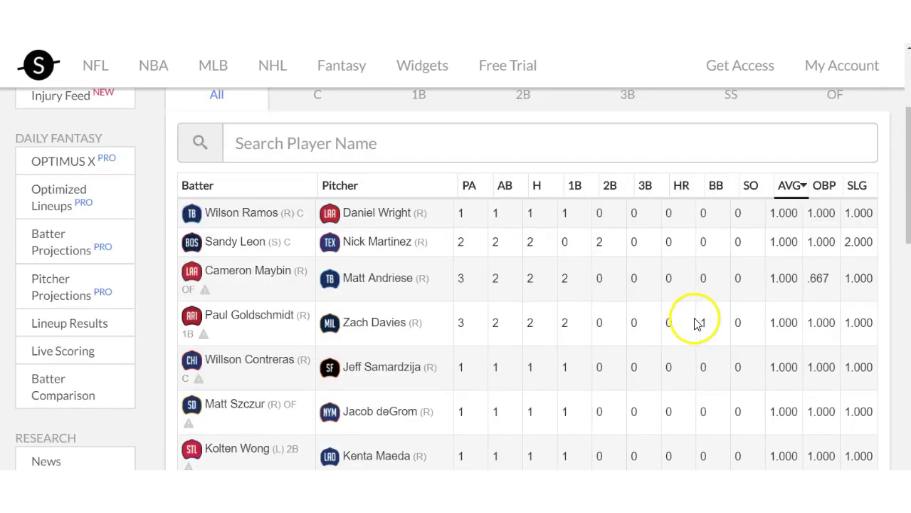
pyautogui.click(682, 194)
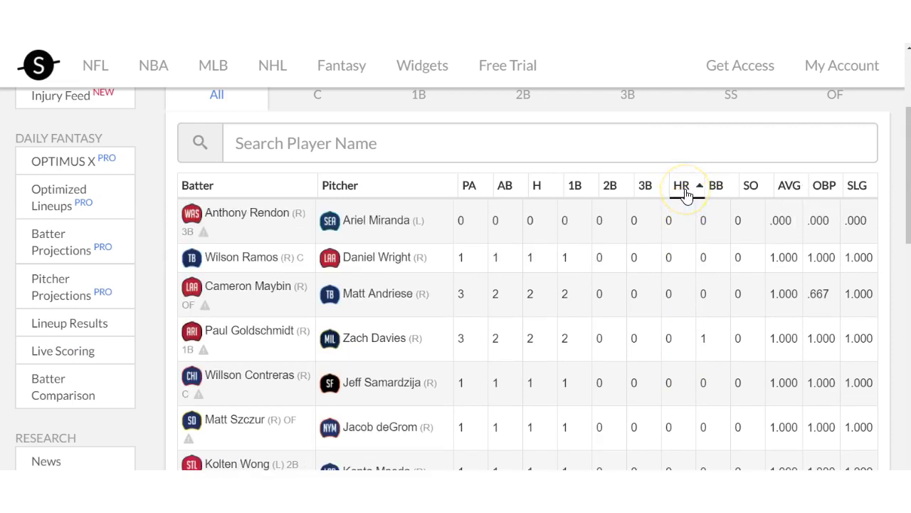
pyautogui.click(685, 193)
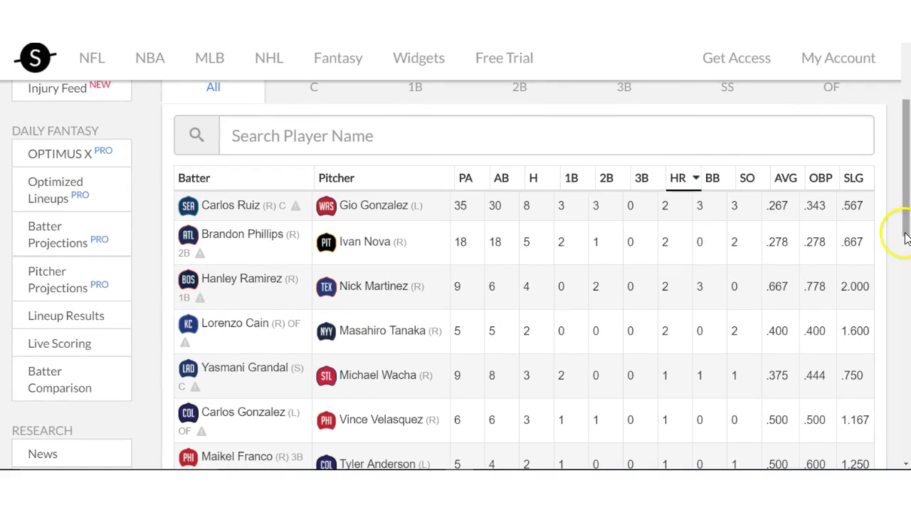
pyautogui.moveTo(907, 230); pyautogui.dragTo(907, 285)
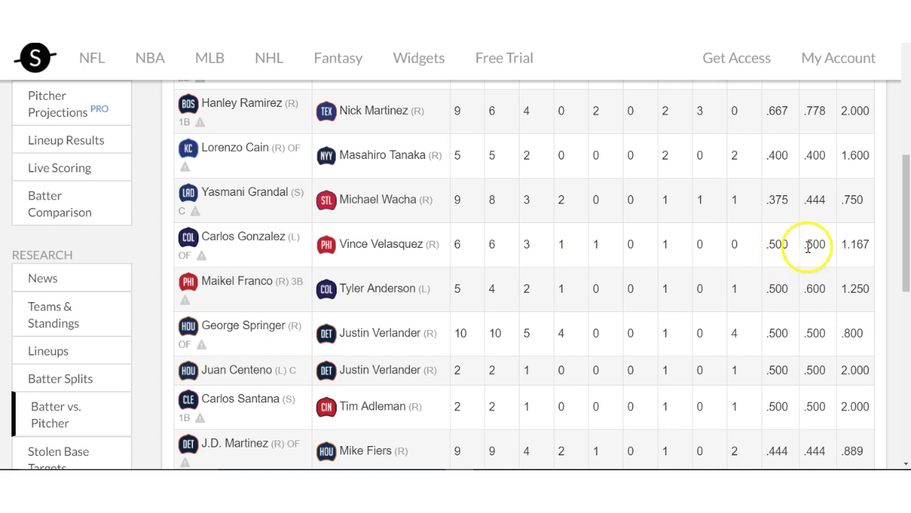
pyautogui.moveTo(906, 269); pyautogui.dragTo(907, 343)
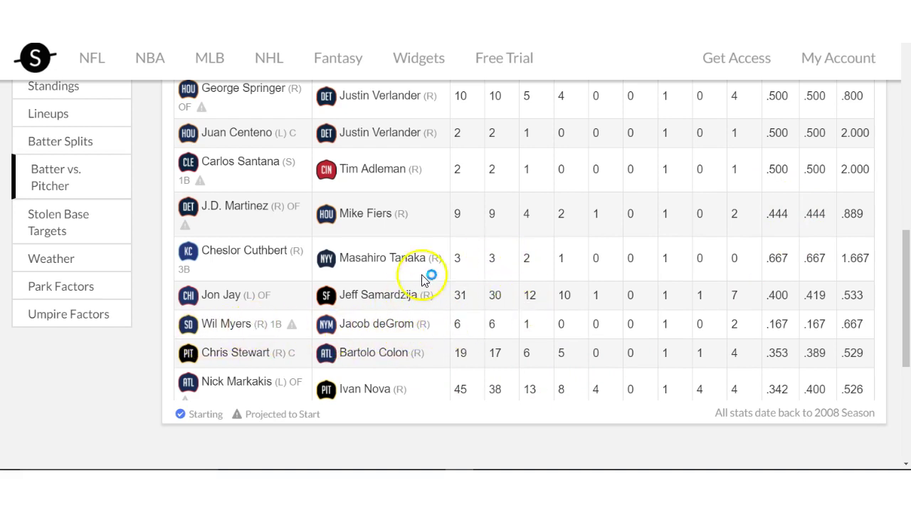
# - Check the remaining single-home-run matchups in the Batter vs. Pitcher table, including the hitters facing Jeff Samardzija, Bartolo Colon and Ivan Nova
pyautogui.scroll(-2, 481, 248)
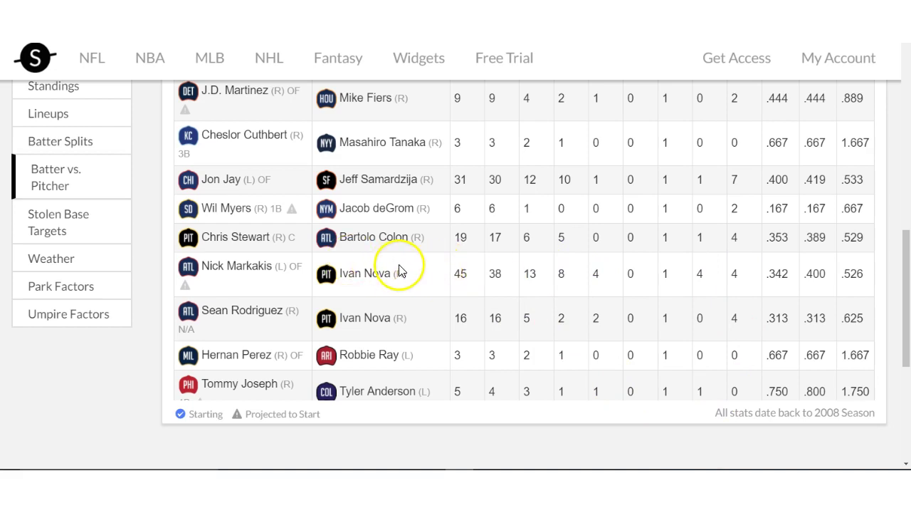
pyautogui.scroll(2, 391, 260)
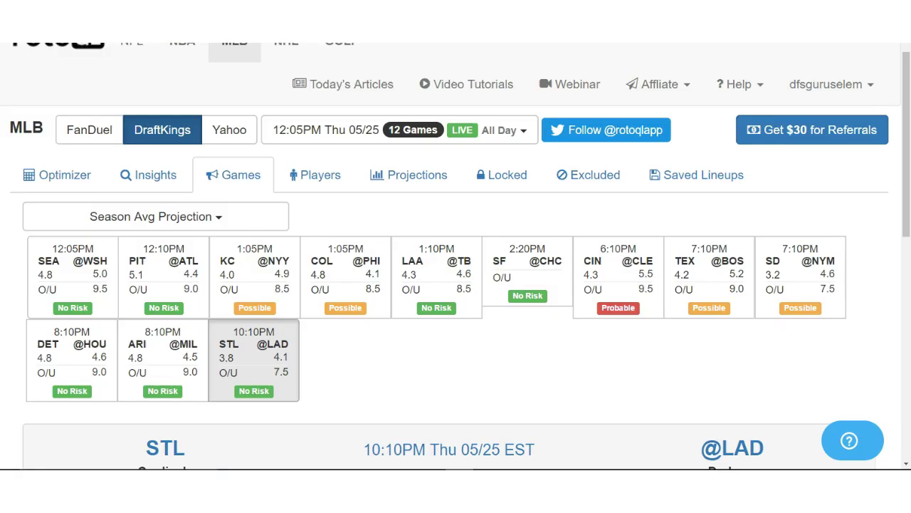
# - Switch to RotoQL's player list, compare the slate's starting pitchers, and mark Matt Andriese as a favorite
pyautogui.click(310, 178)
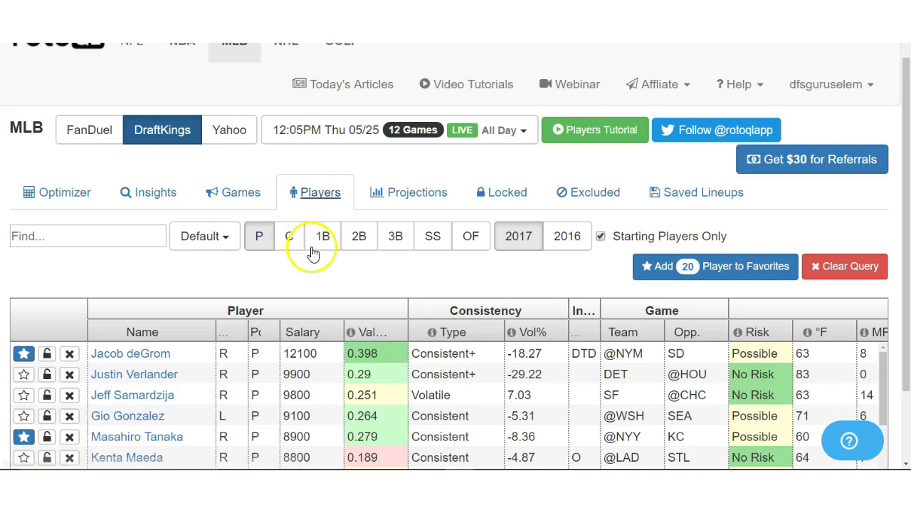
pyautogui.scroll(-1, 899, 152)
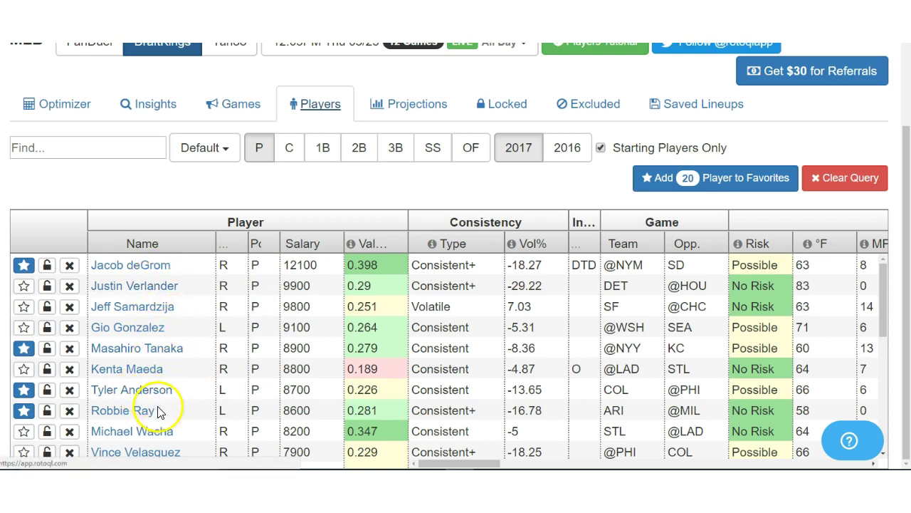
pyautogui.scroll(-3, 221, 346)
pyautogui.scroll(-2, 230, 346)
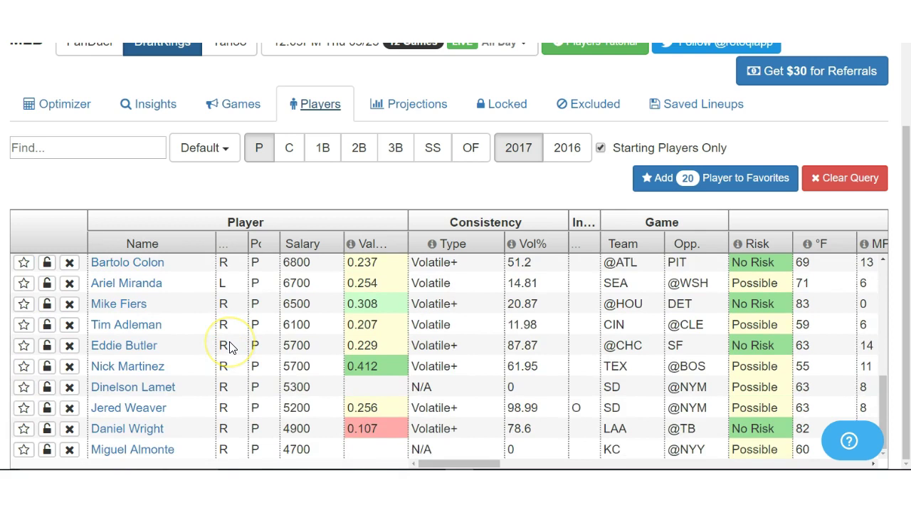
pyautogui.scroll(4, 231, 347)
pyautogui.scroll(-4, 229, 346)
pyautogui.scroll(4, 229, 346)
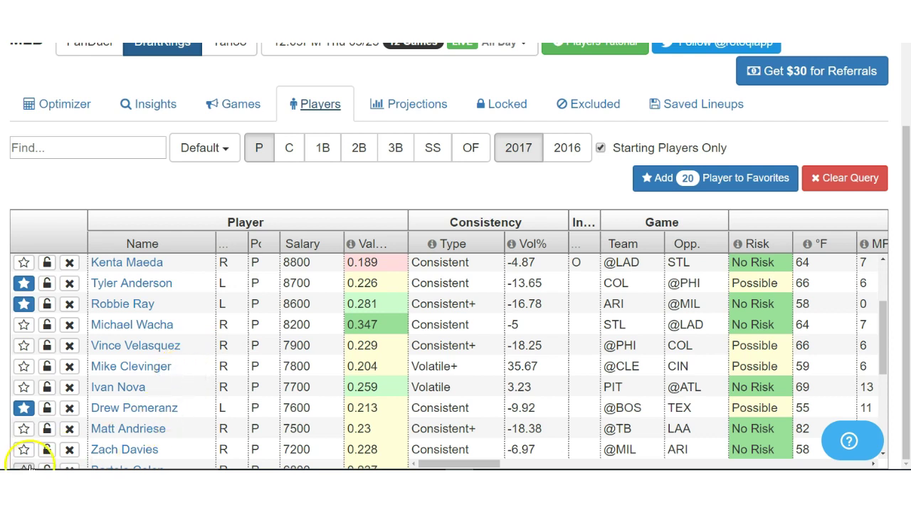
pyautogui.click(24, 430)
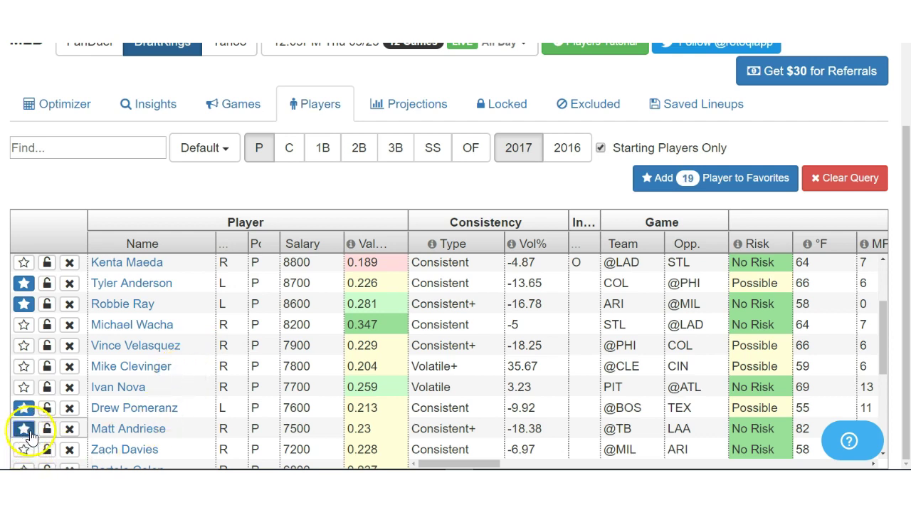